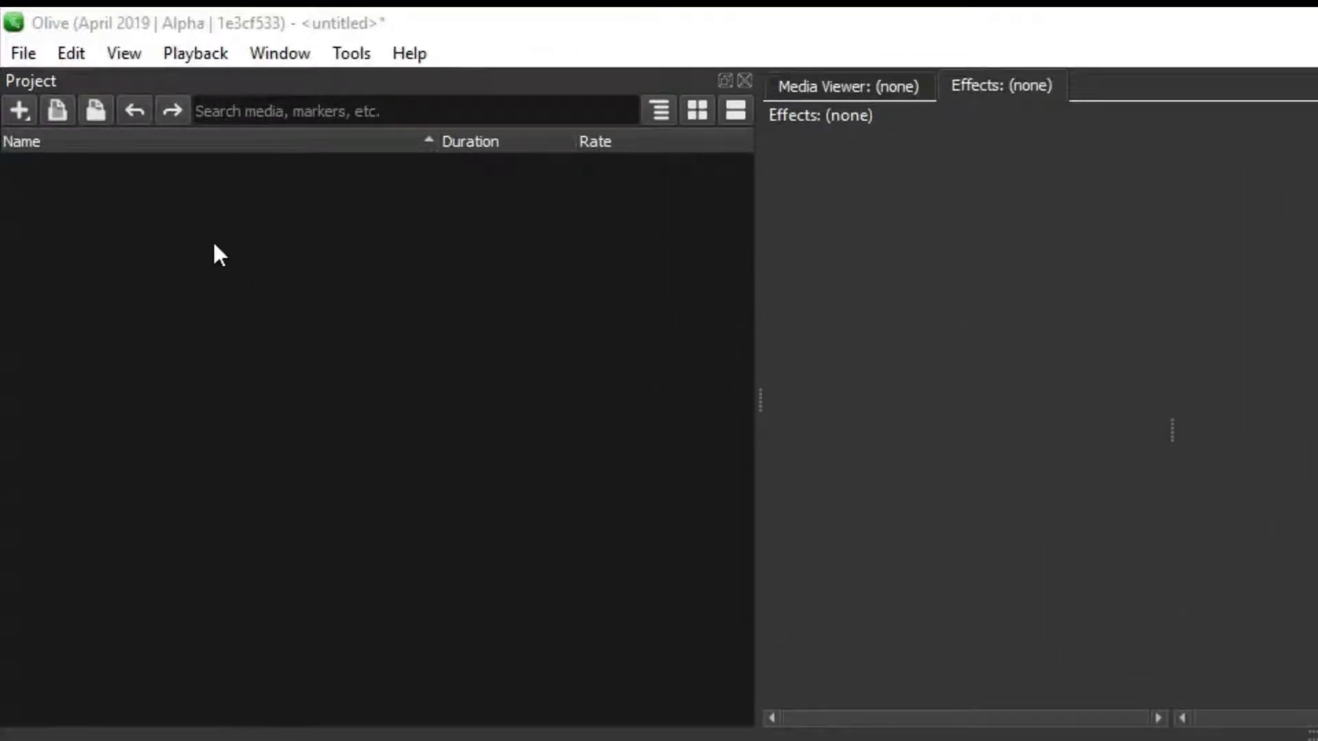
- Create a new 1080p sequence with its frame rate set to 30 FPS
right_click(214, 246)
mouse_move(281, 290)
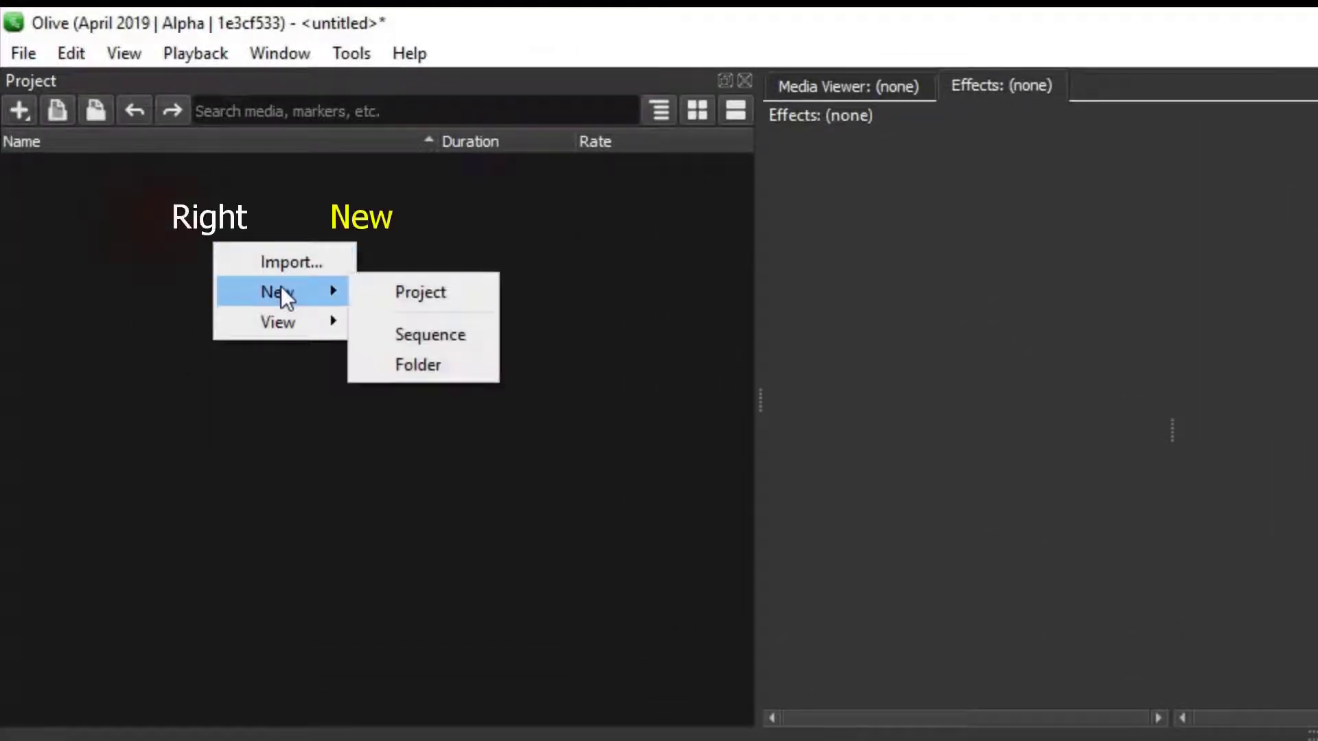
left_click(434, 328)
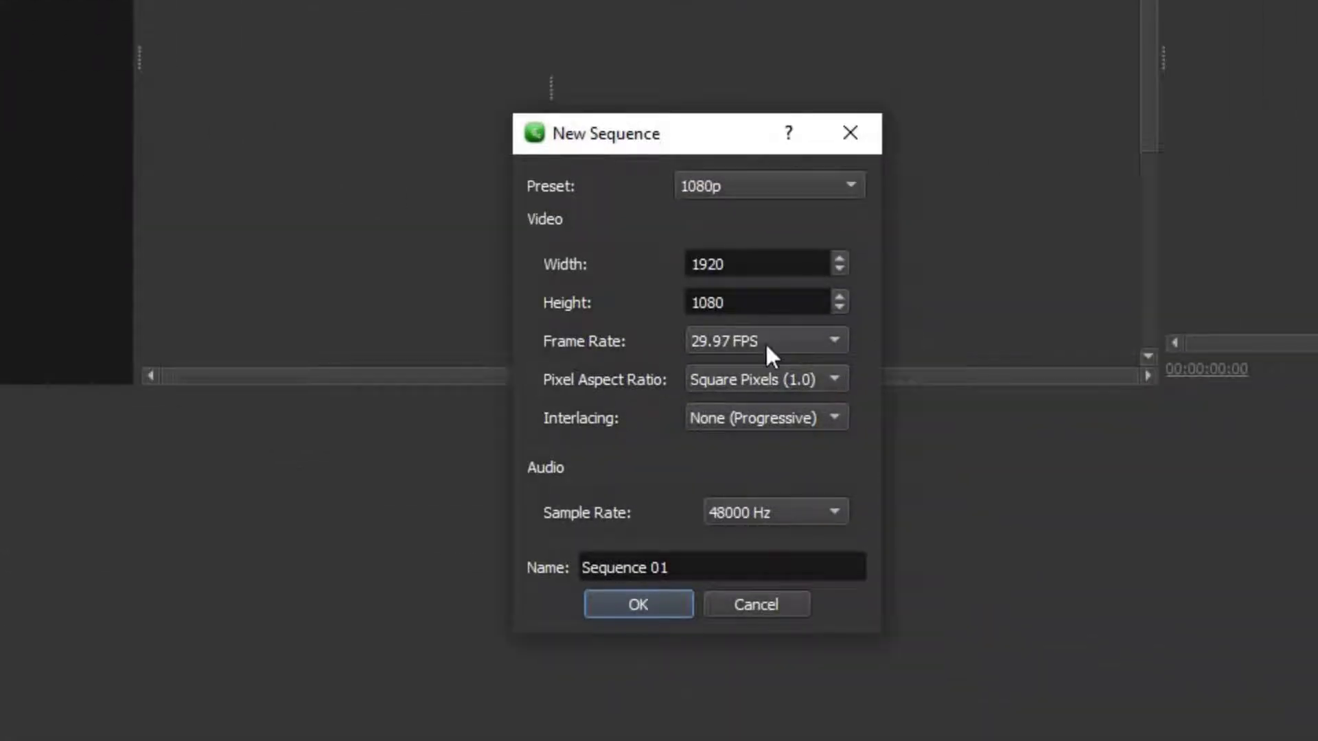
left_click(764, 341)
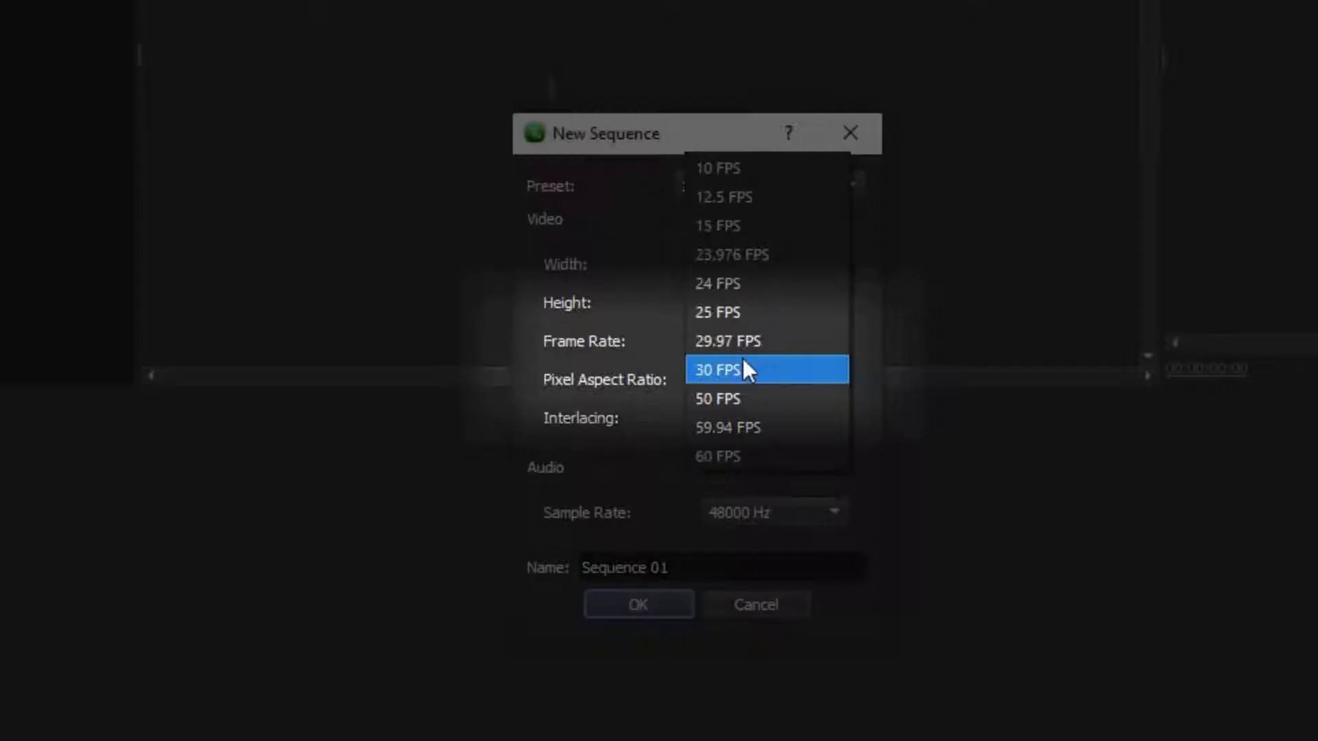
left_click(745, 370)
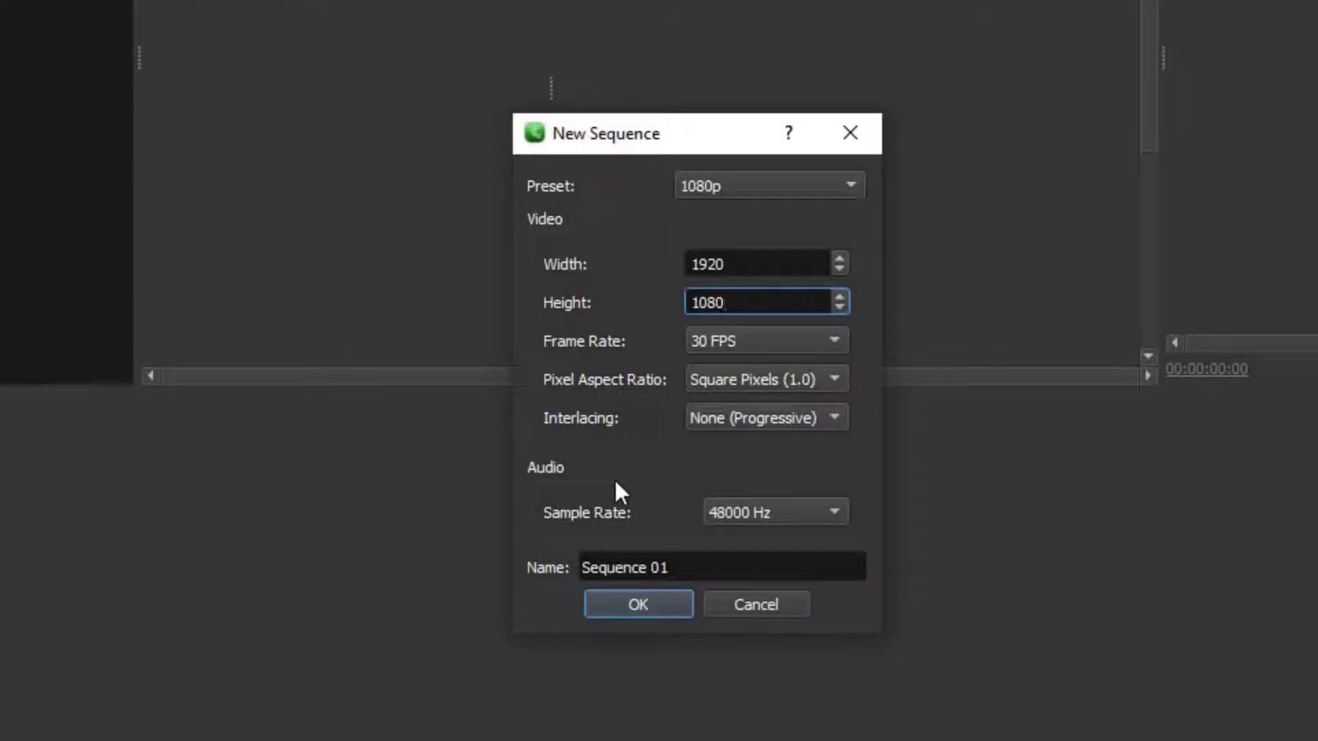
left_click(628, 600)
- Add a solid color clip about 6 seconds long at the start of the sequence's timeline
left_click(10, 637)
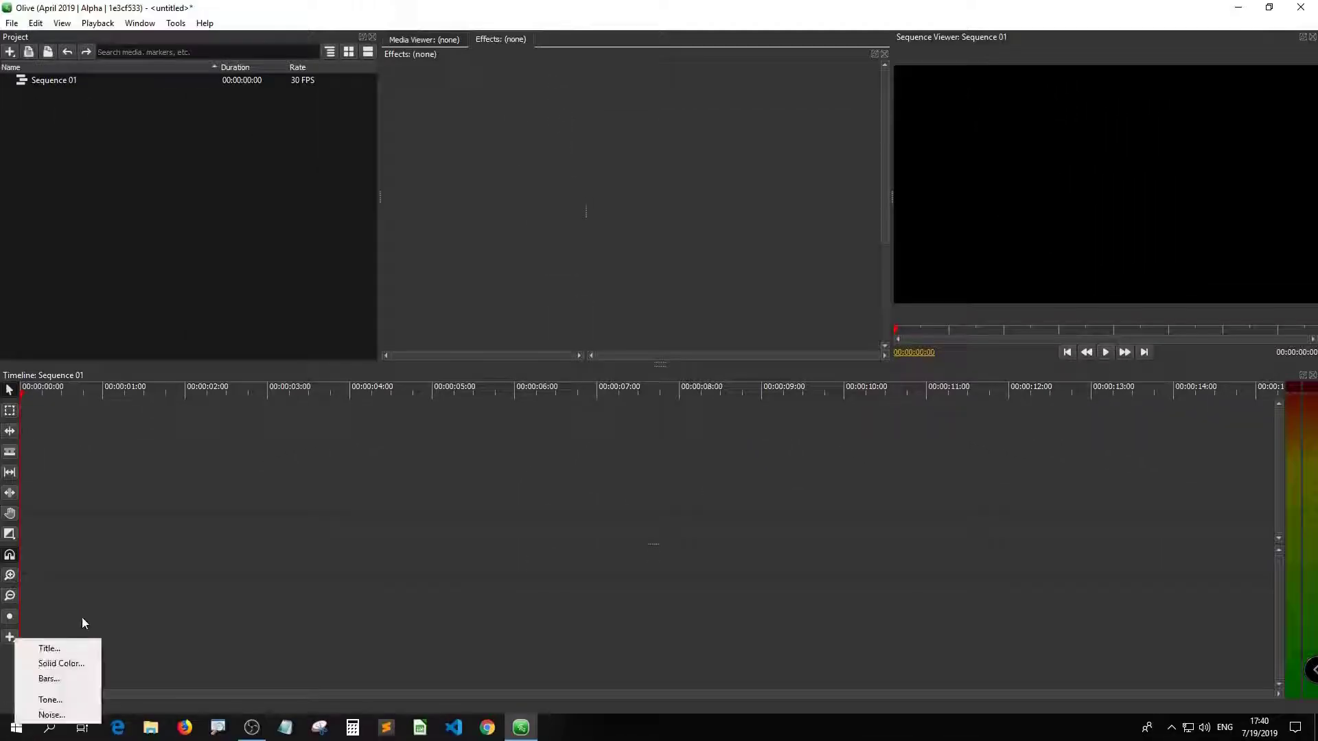
left_click(82, 623)
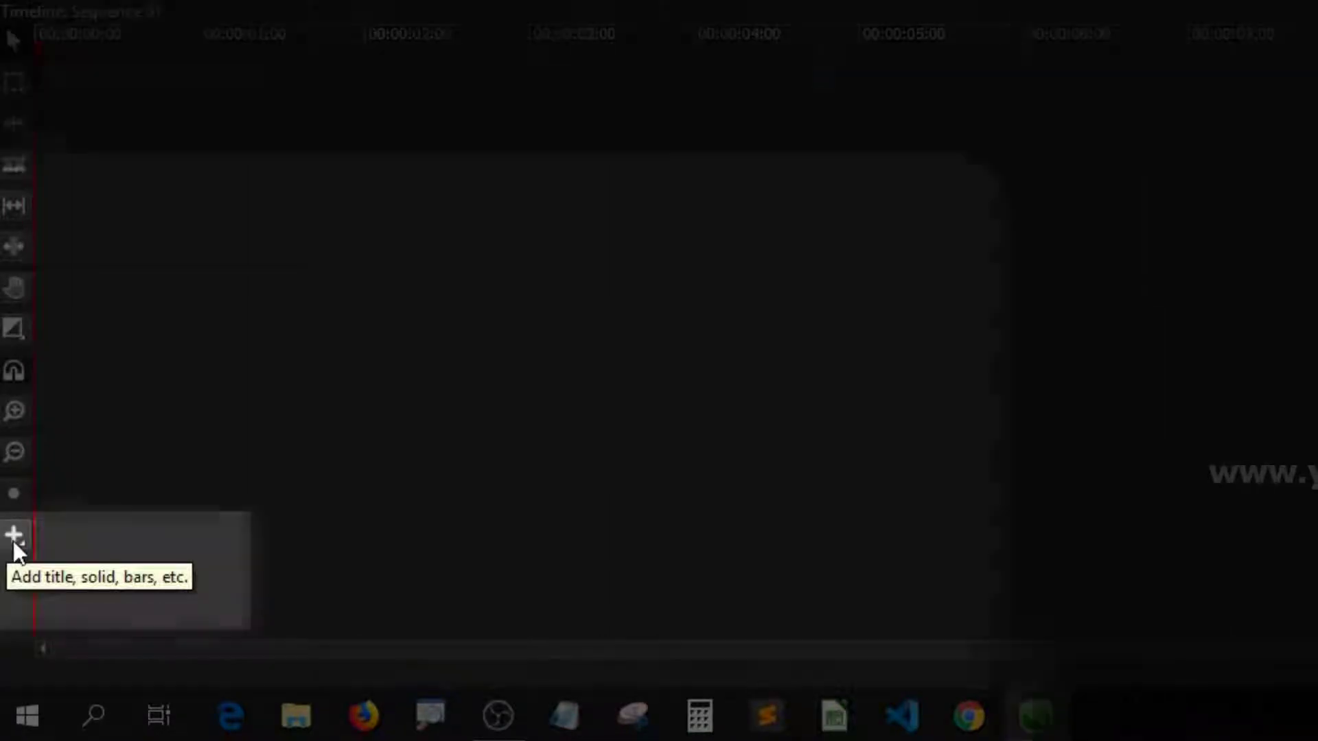
left_click(12, 569)
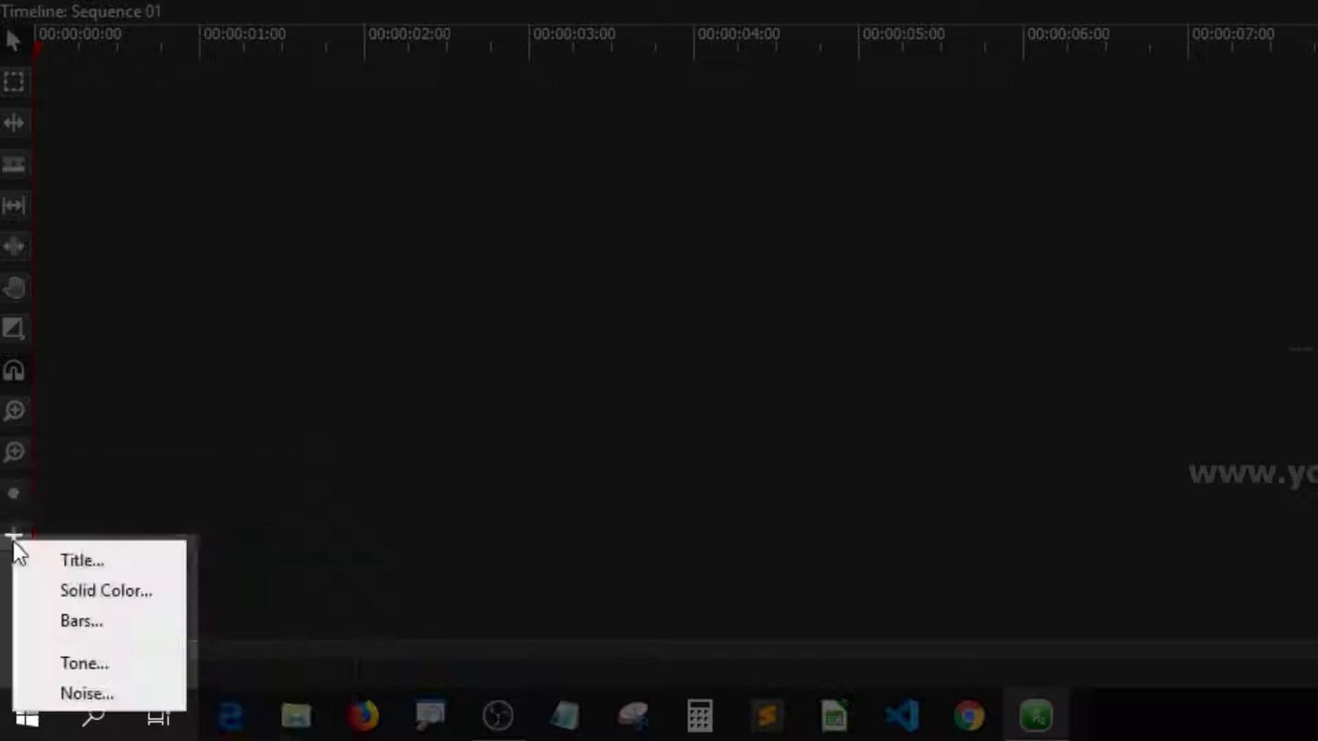
left_click(59, 588)
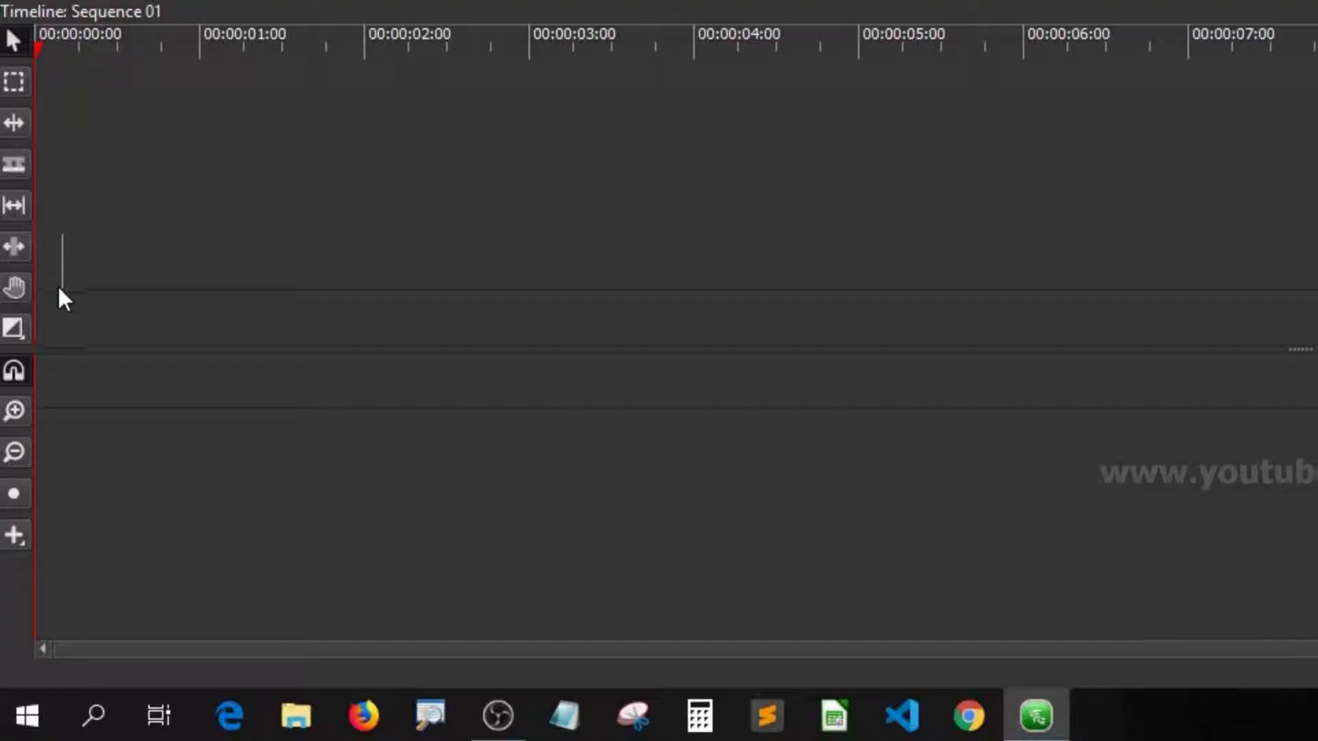
left_click_drag(59, 292, 1071, 323)
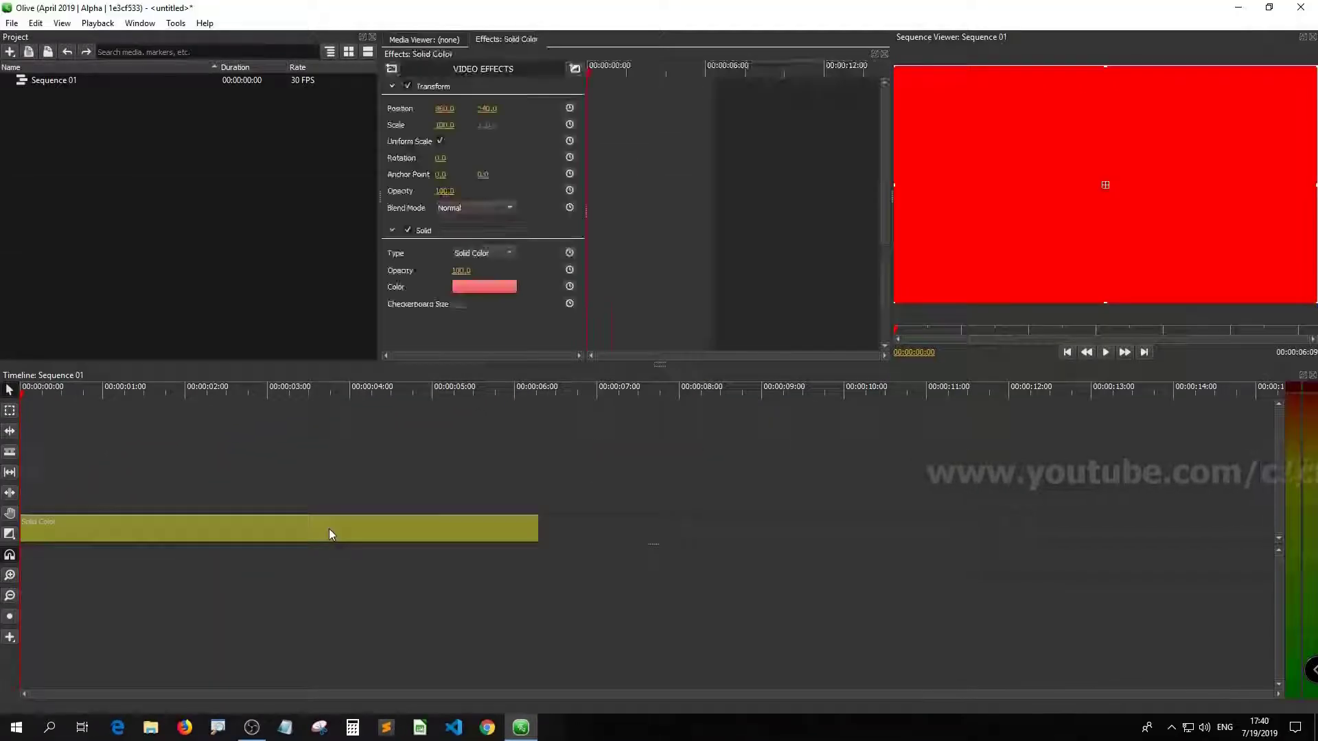
left_click(489, 476)
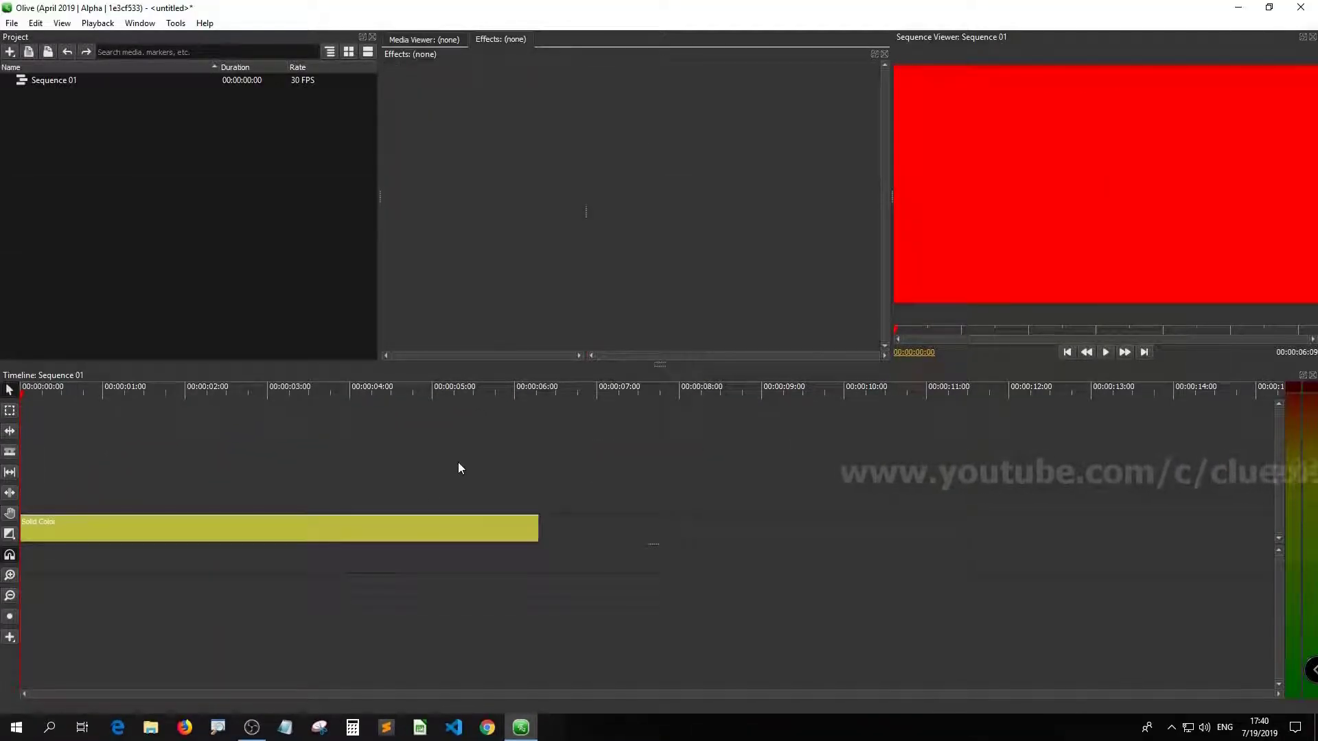
left_click(402, 527)
left_click(485, 289)
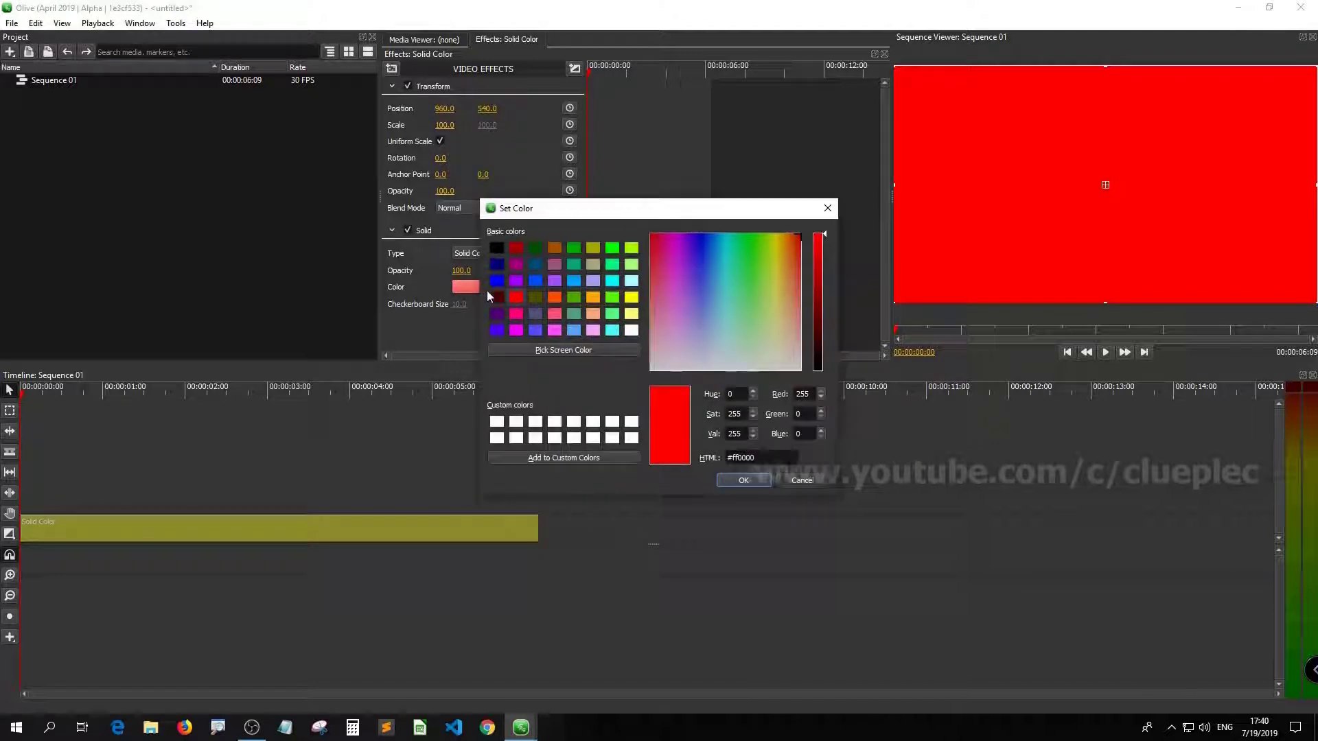
left_click(794, 479)
left_click(701, 534)
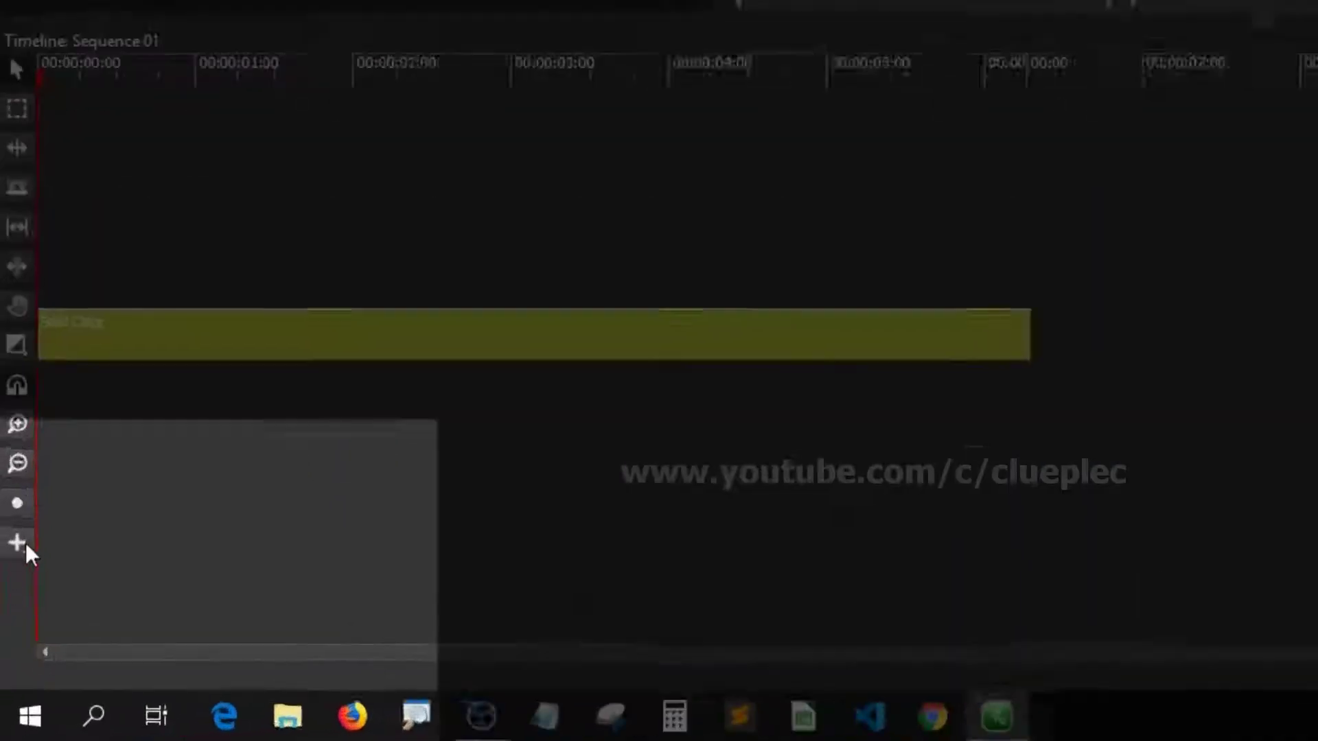
- Add a second solid color clip of the same length above the first and set its color to blue (#0000ff)
left_click(10, 637)
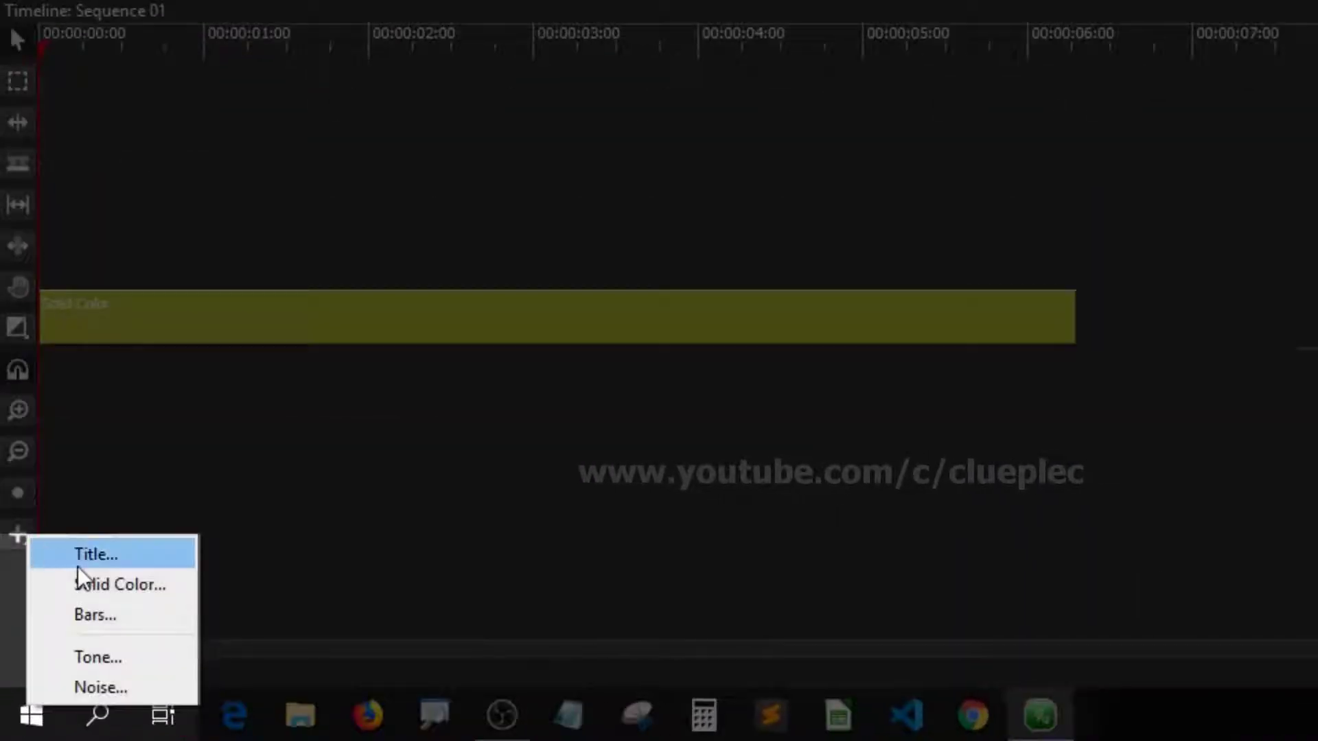
left_click(77, 584)
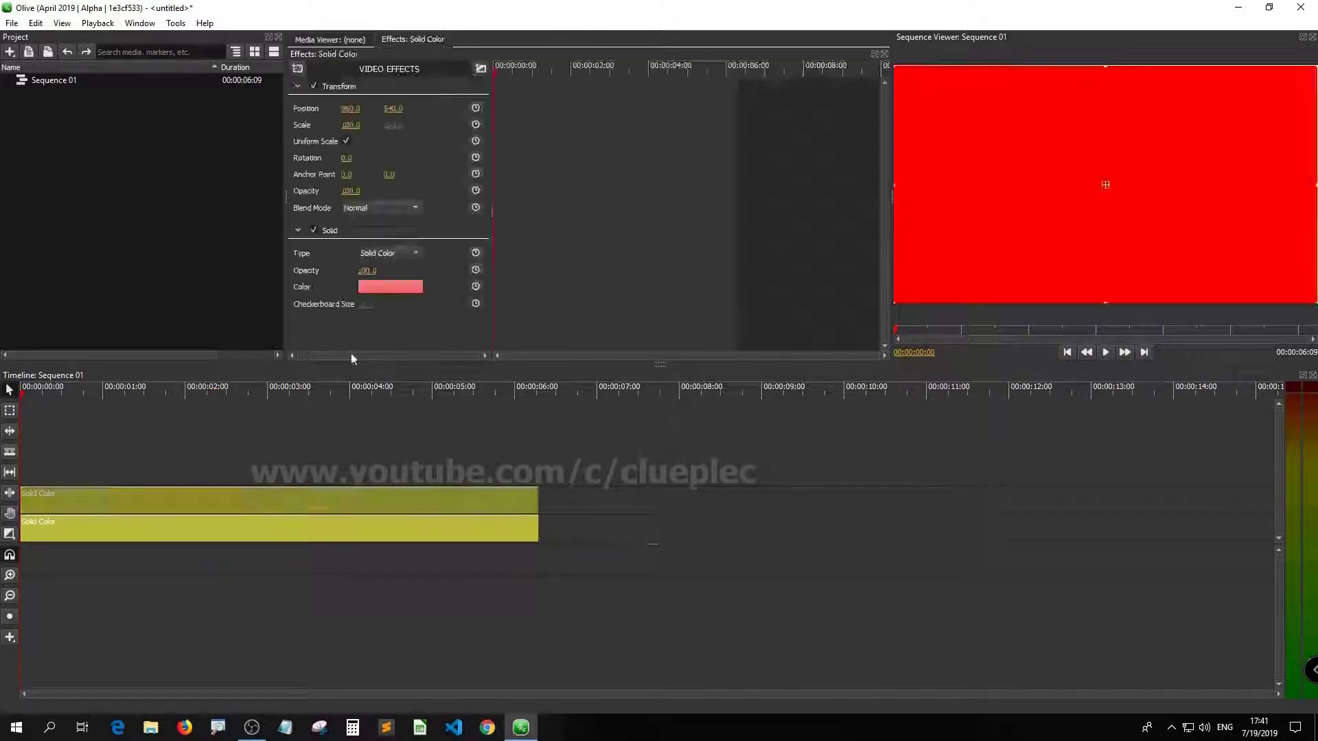
left_click(404, 287)
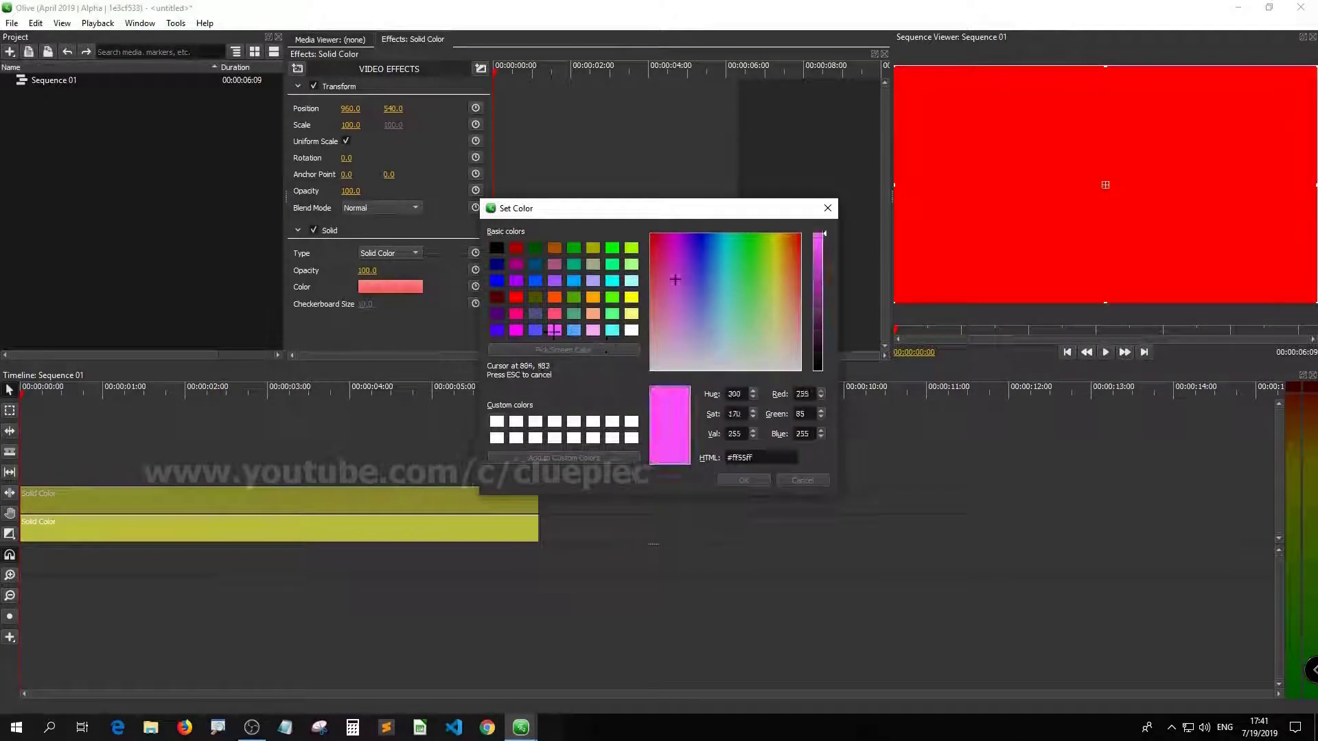
left_click(576, 349)
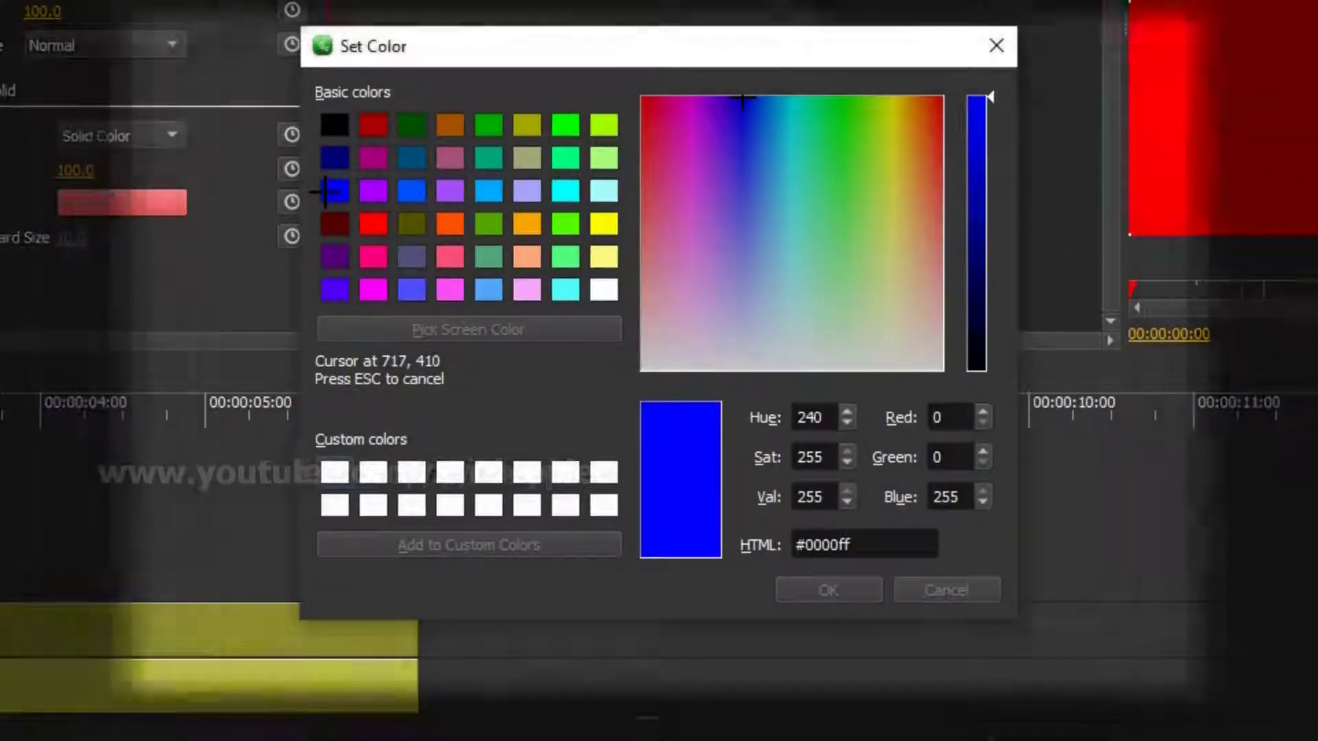
left_click(489, 278)
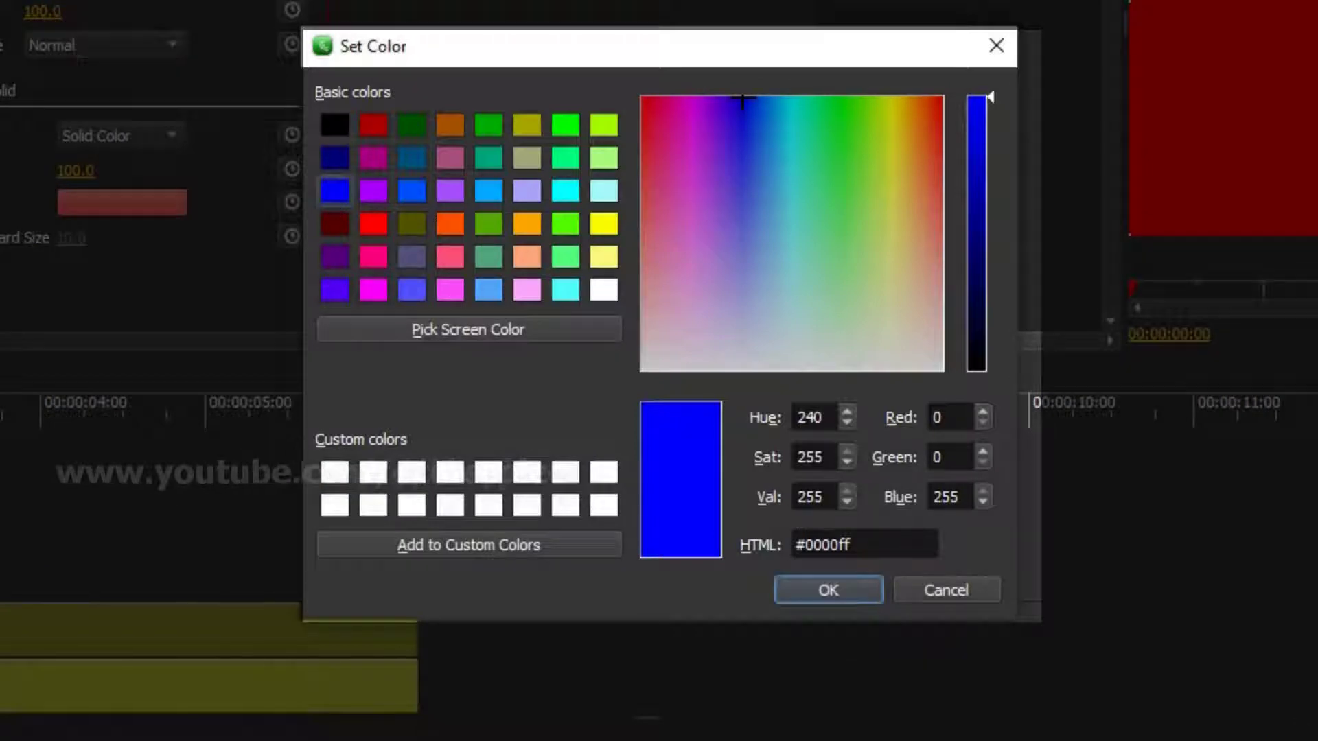
left_click(847, 595)
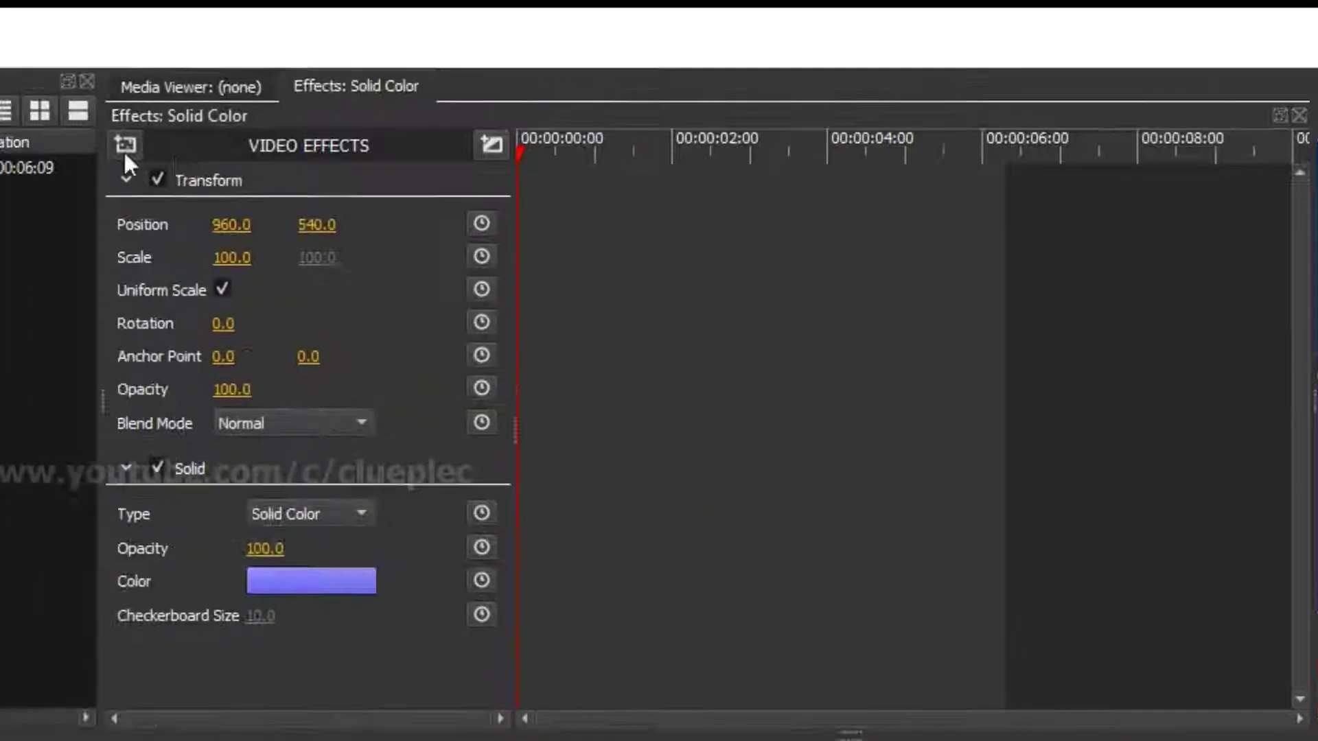
- Add the Crop distort effect to the blue solid color clip
left_click(124, 151)
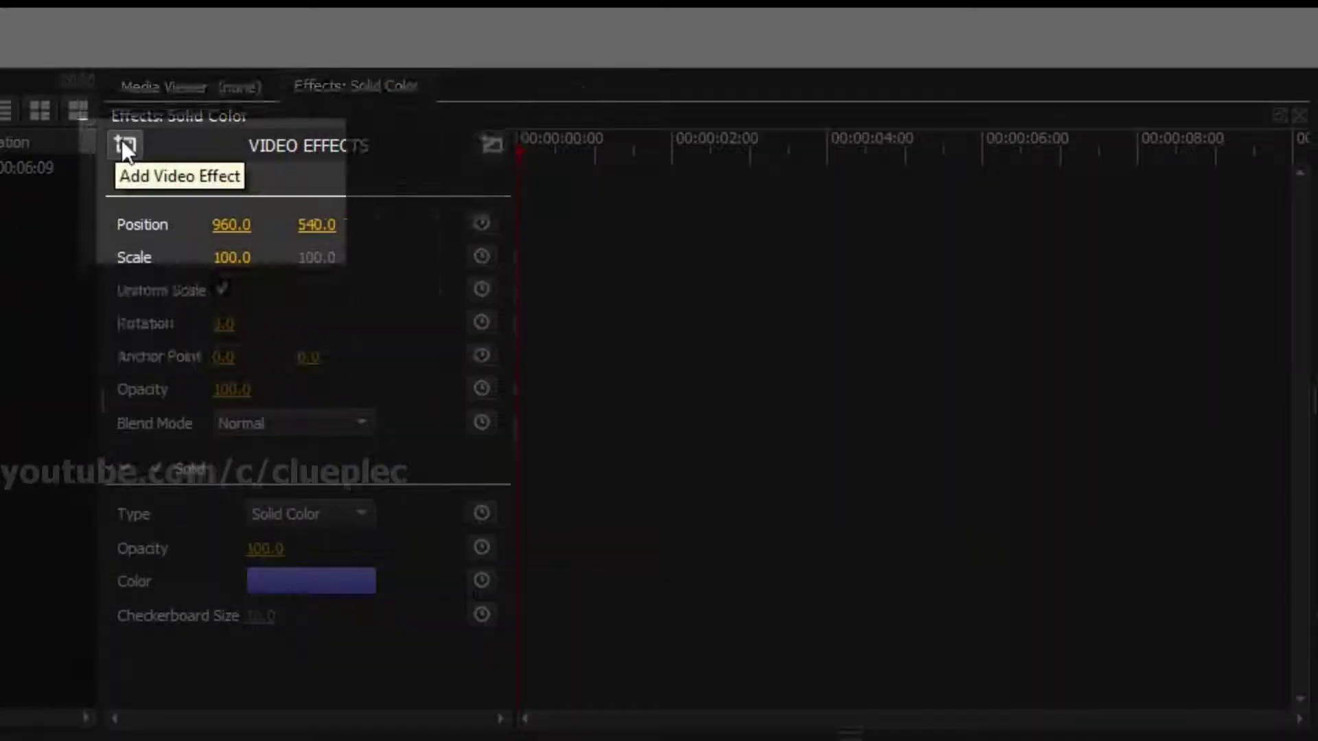
left_click(121, 140)
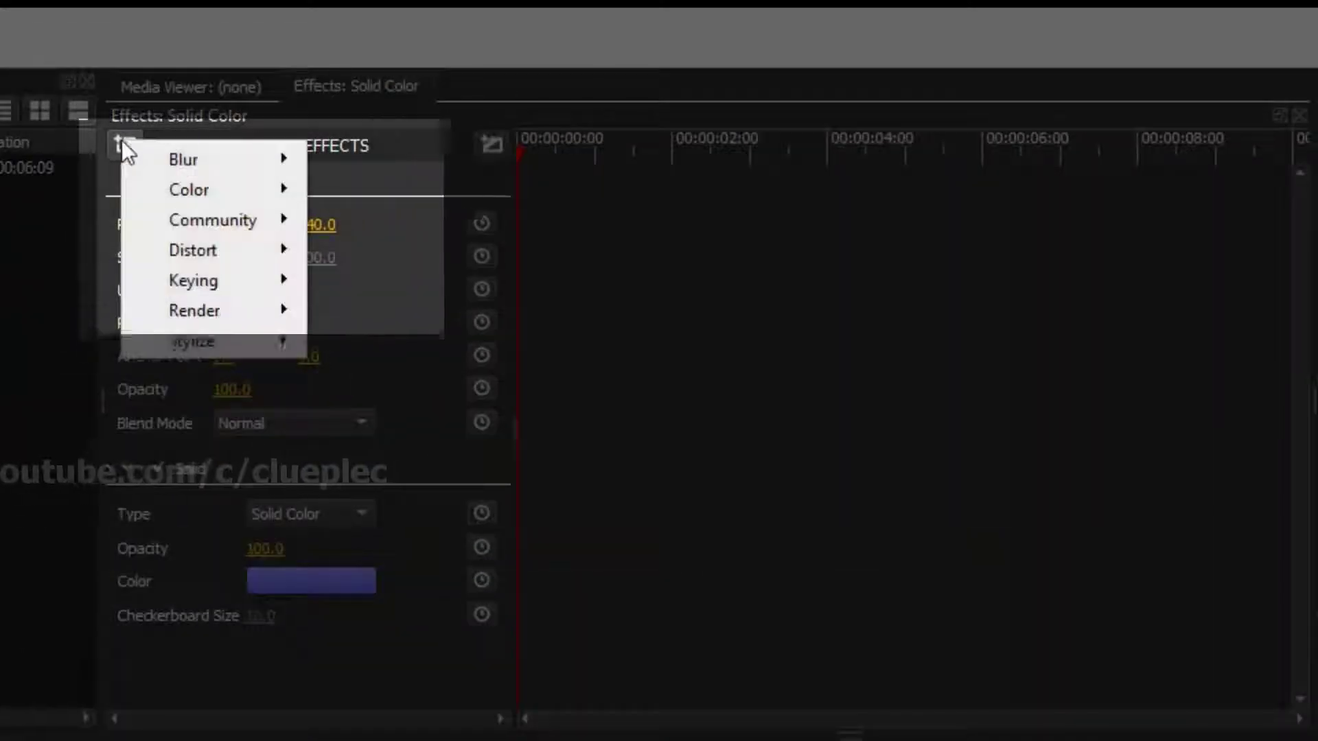
mouse_move(258, 260)
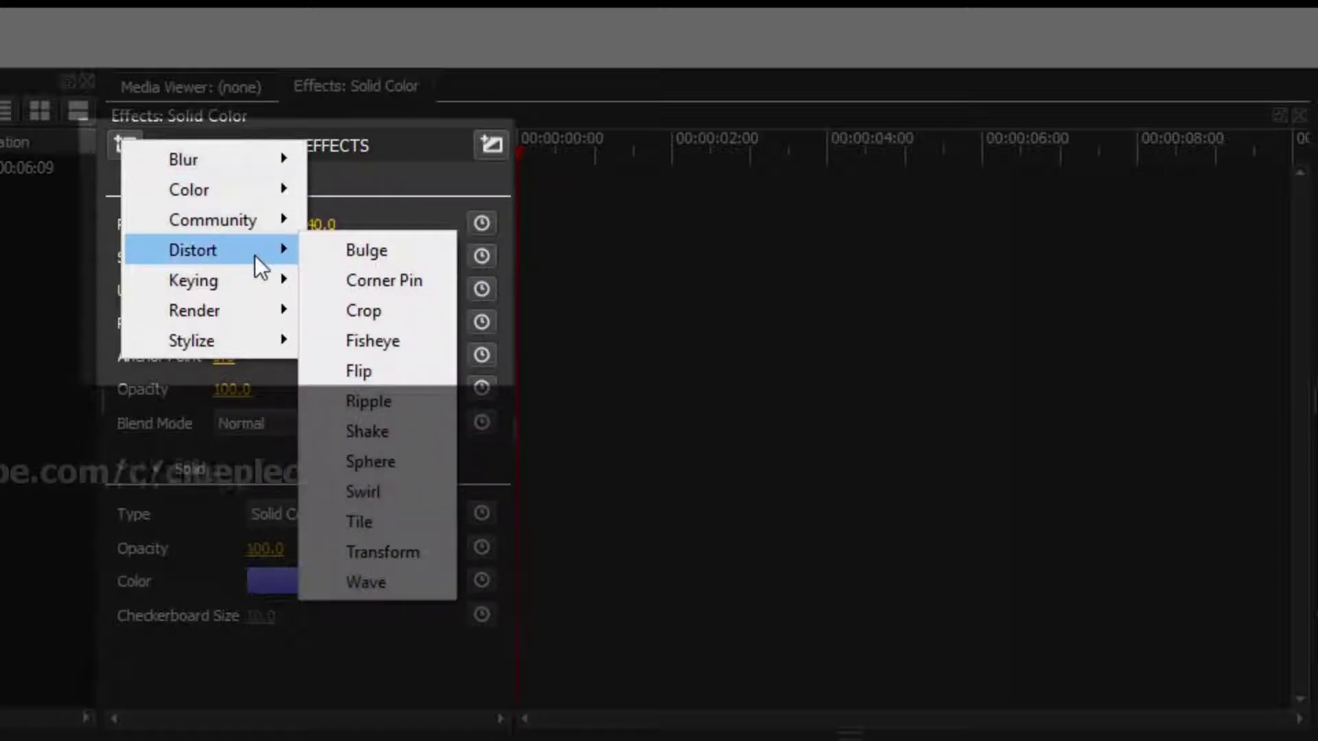
left_click(363, 310)
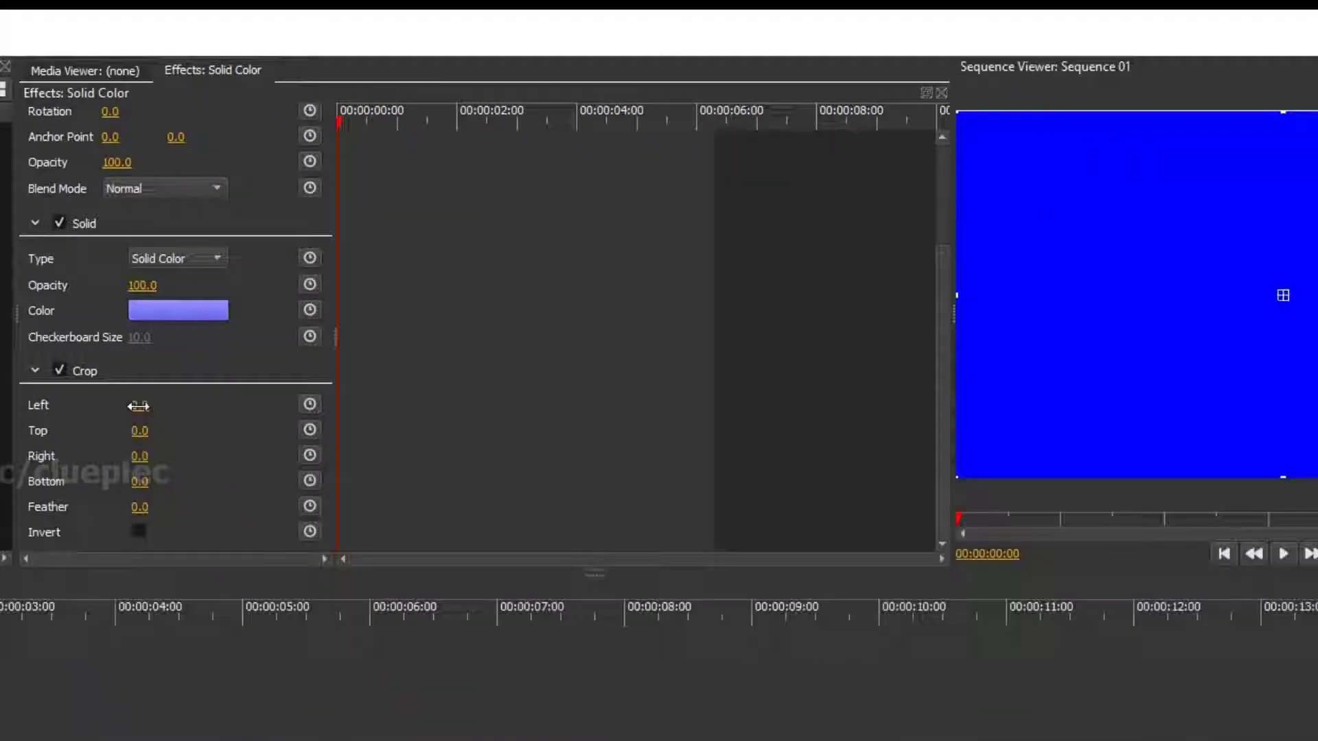
- Crop the blue clip by 30 on the left and 70 at the top
left_click_drag(262, 519, 306, 520)
left_click_drag(131, 393, 124, 393)
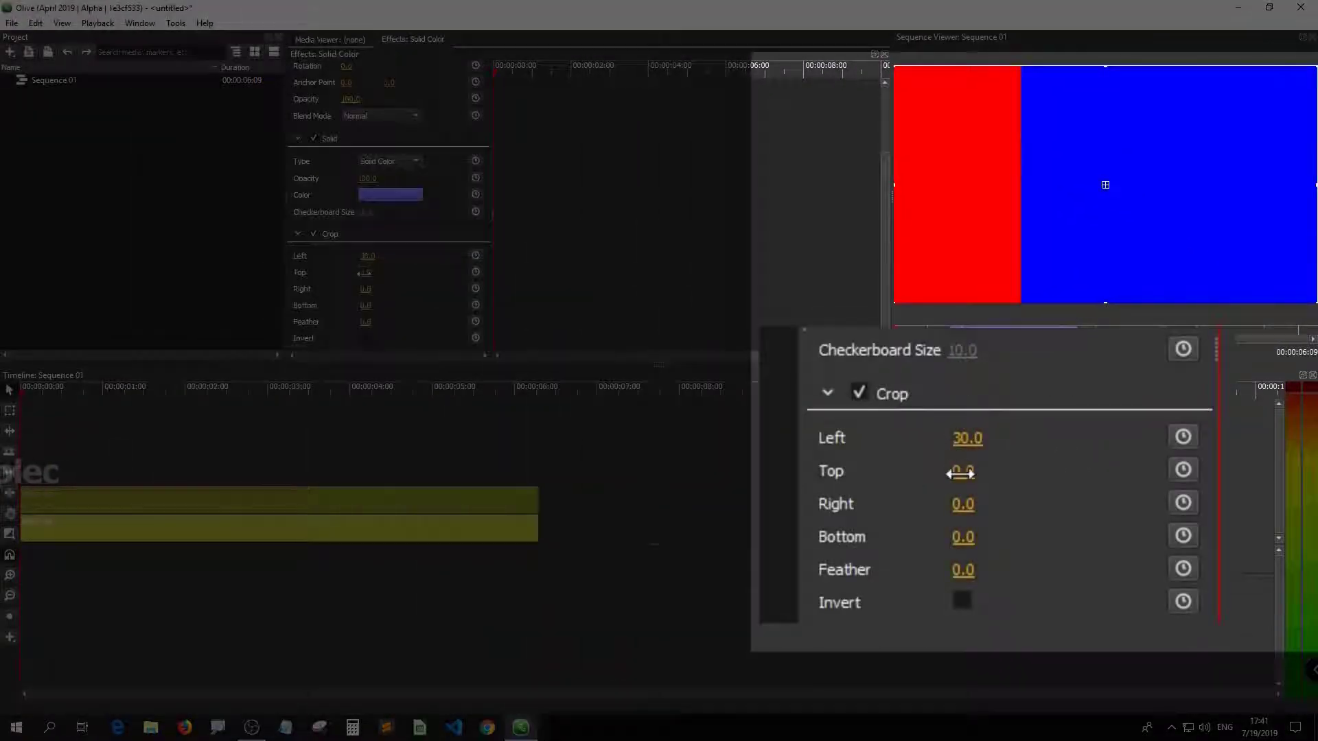
left_click_drag(364, 272, 365, 273)
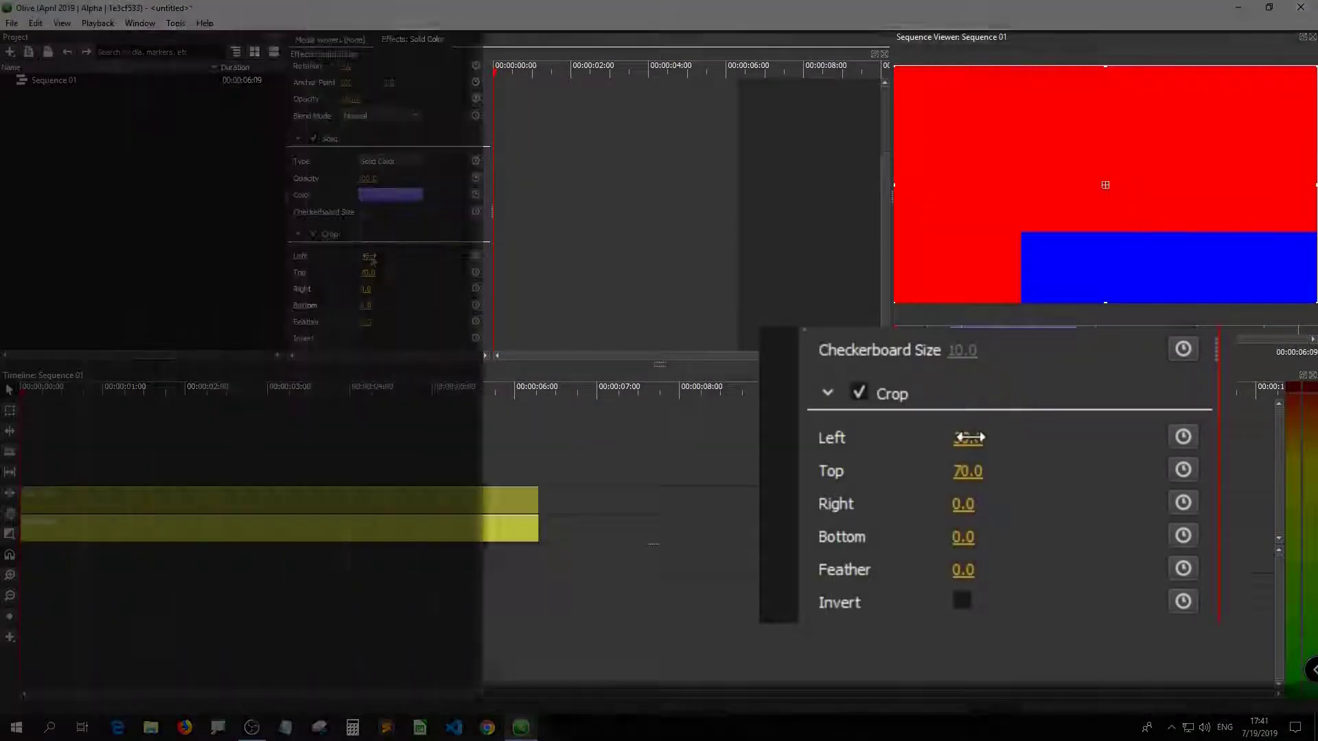
- Set the blue clip's Crop values to Left 35, Top 80, Right 35 and Bottom 10
left_click(366, 256)
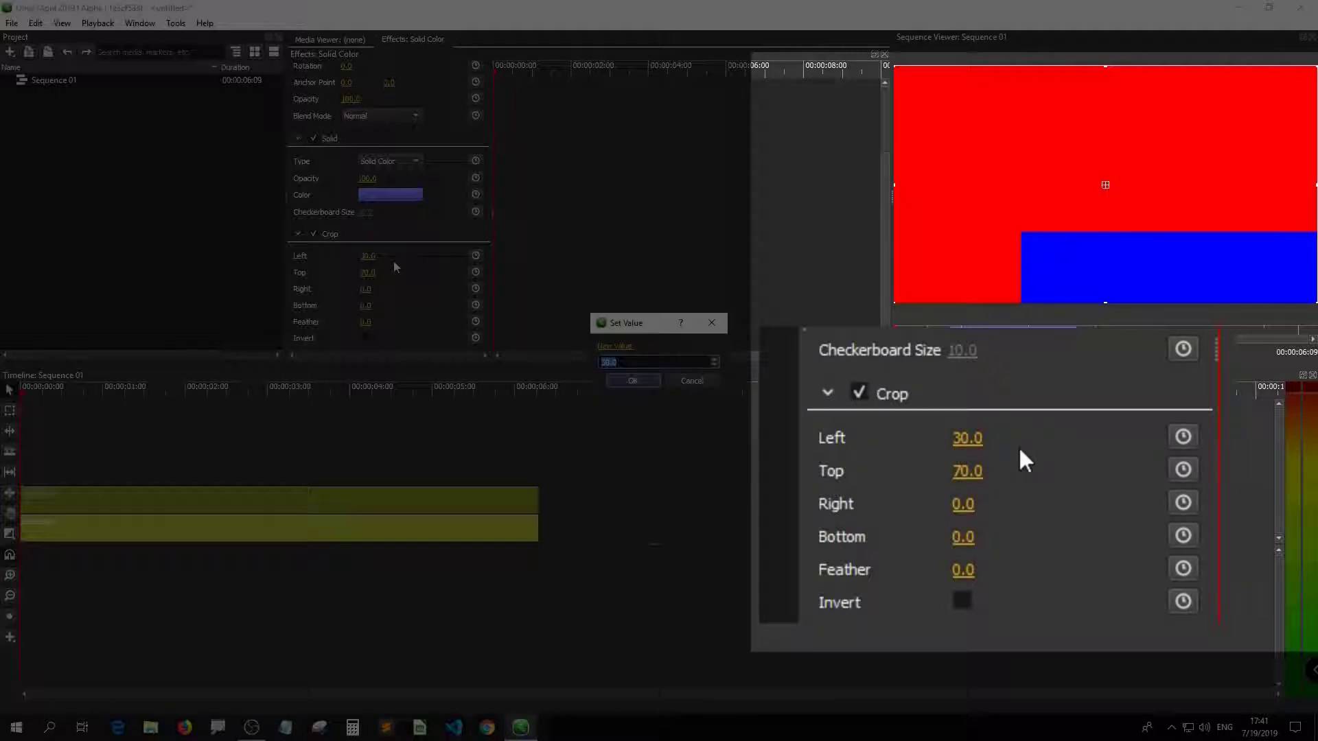
type("35")
key("Return")
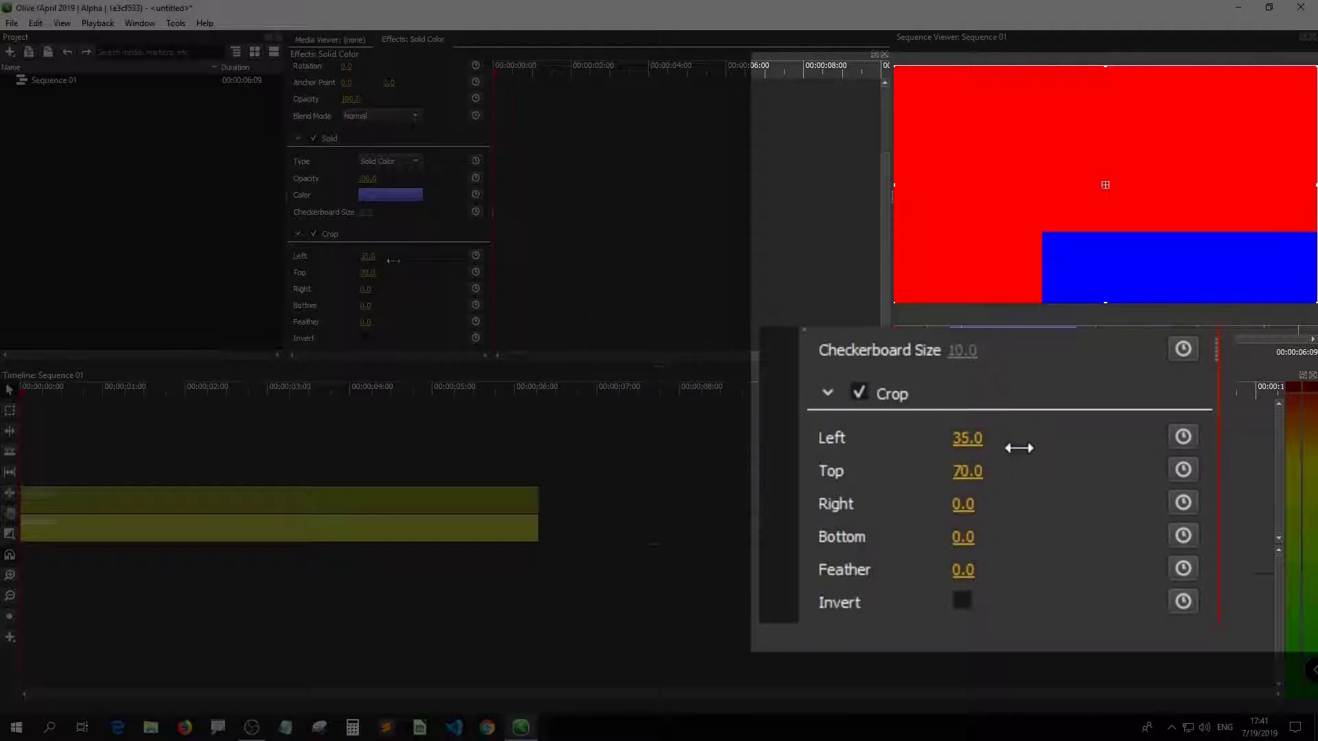
left_click_drag(369, 276, 366, 274)
left_click(374, 296)
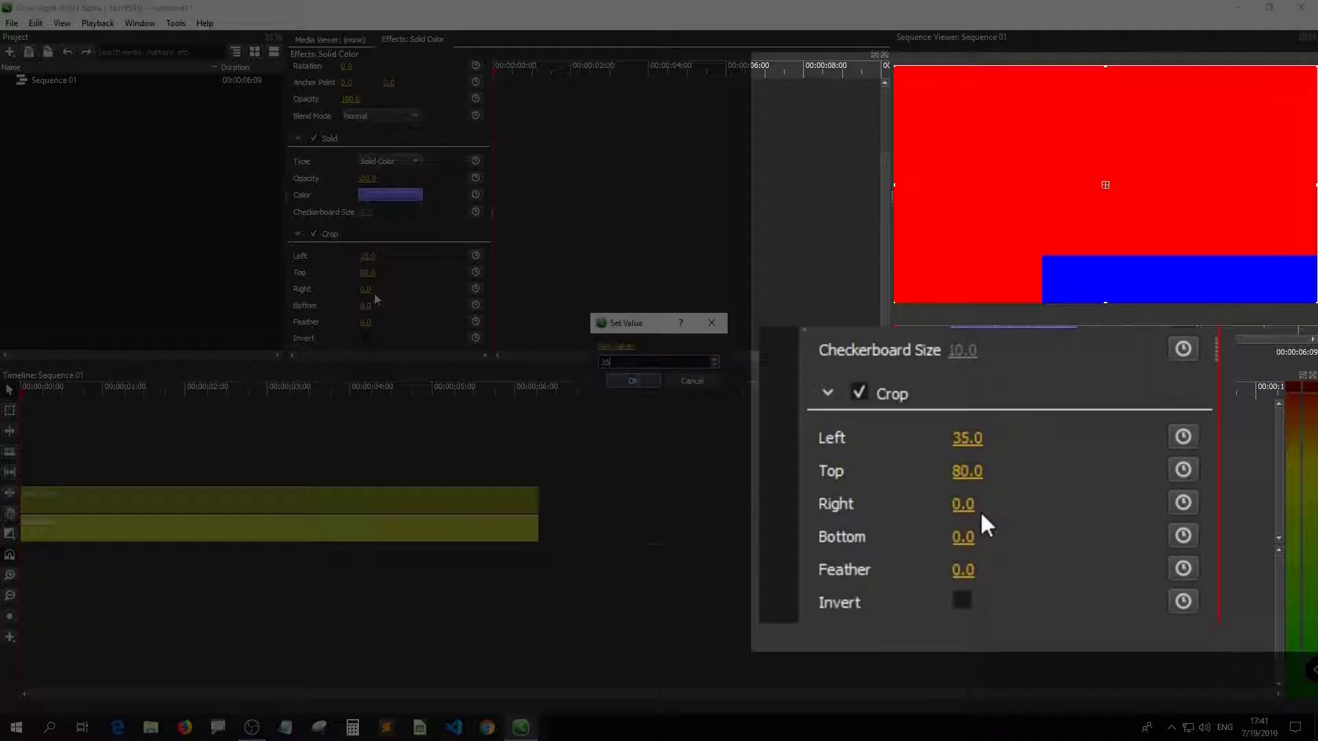
key("Return")
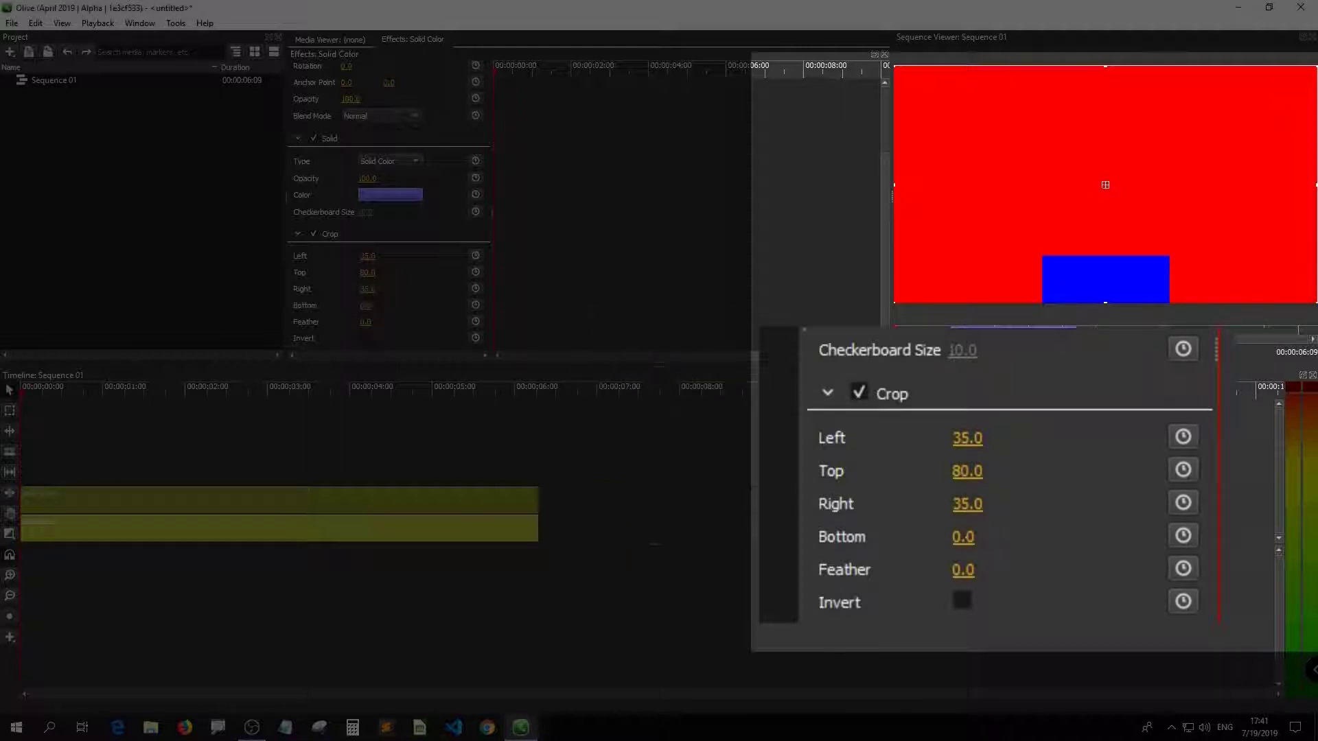
left_click(369, 306)
type("10")
key("Return")
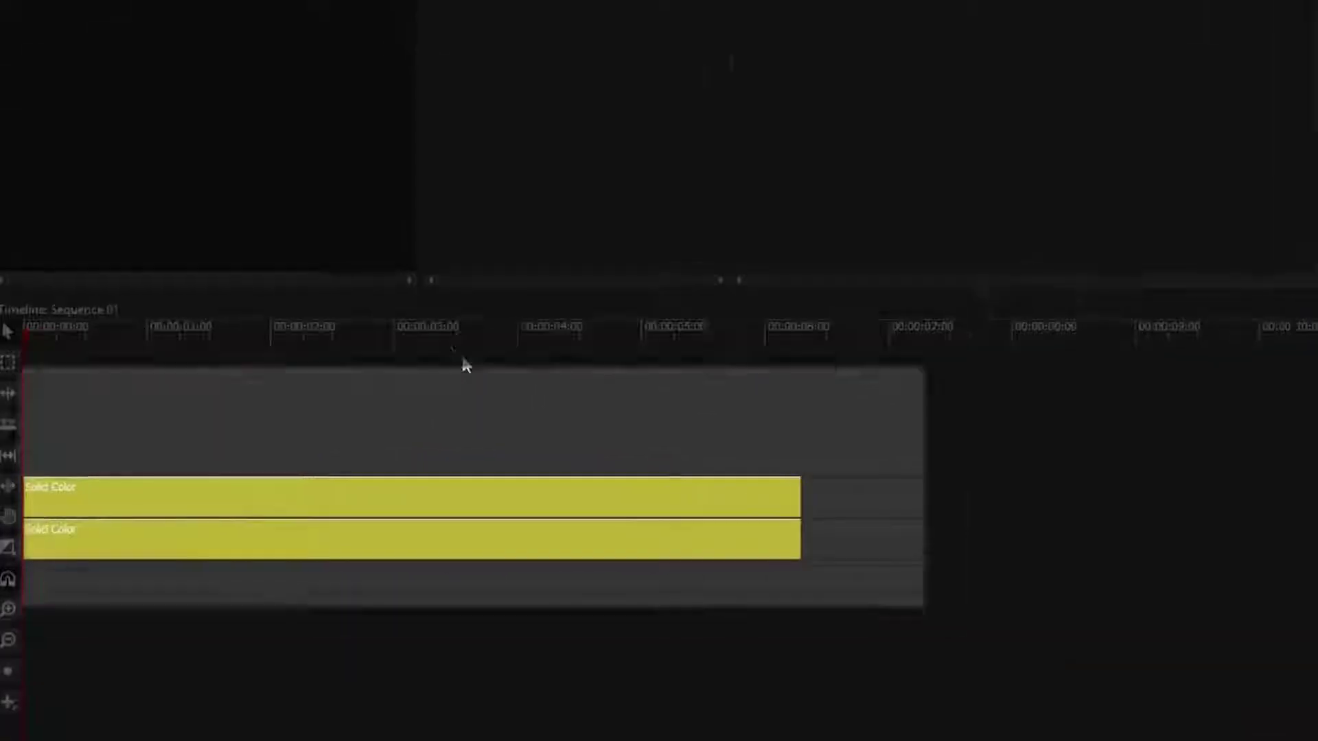
- Move the playhead into the clips and add the Directional Blur effect to the blue clip
left_click(443, 340)
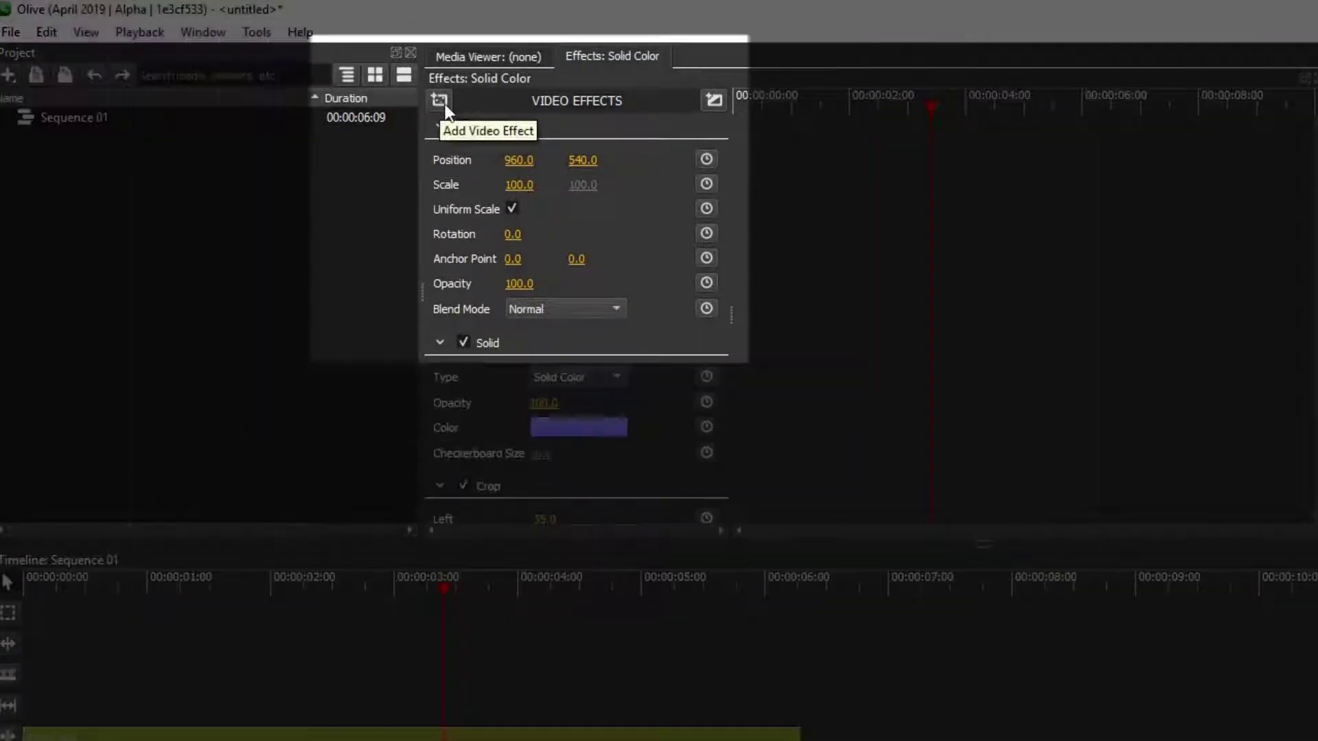
left_click(445, 106)
mouse_move(522, 118)
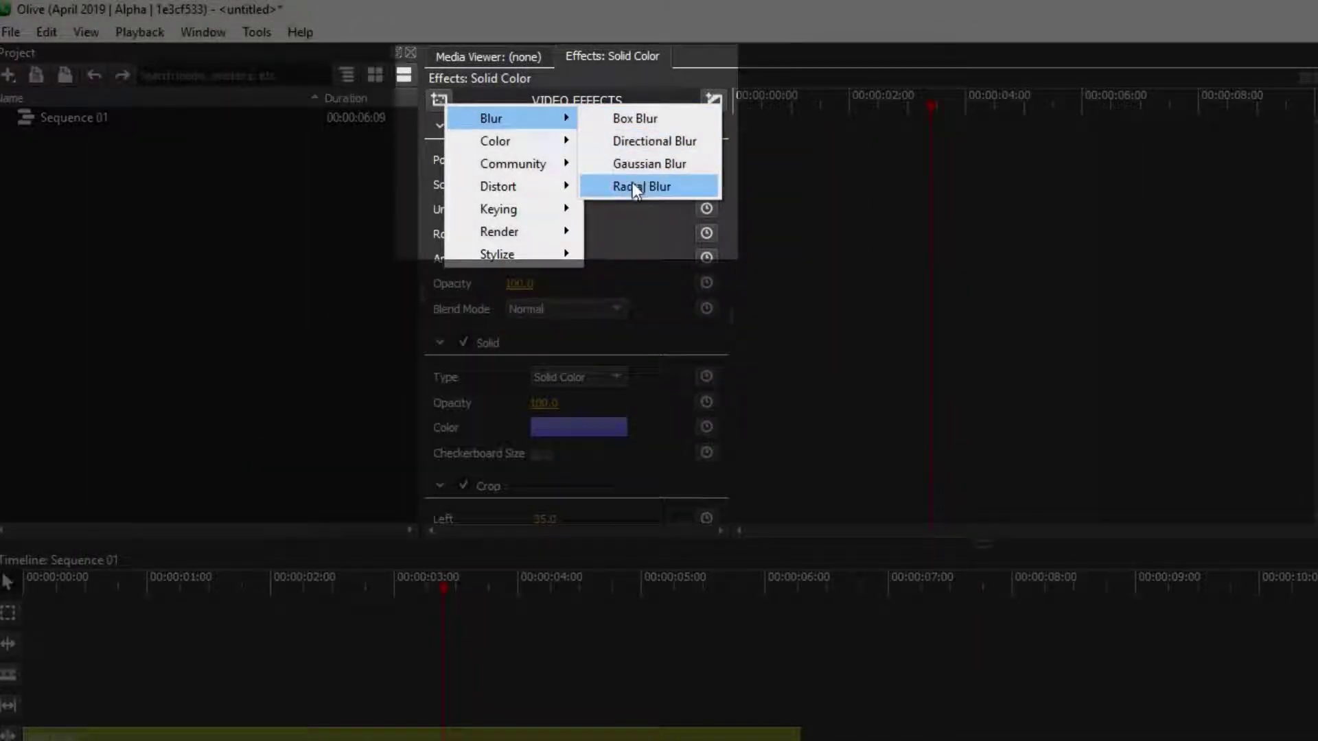
left_click(640, 144)
scroll(723, 279, "down", 4)
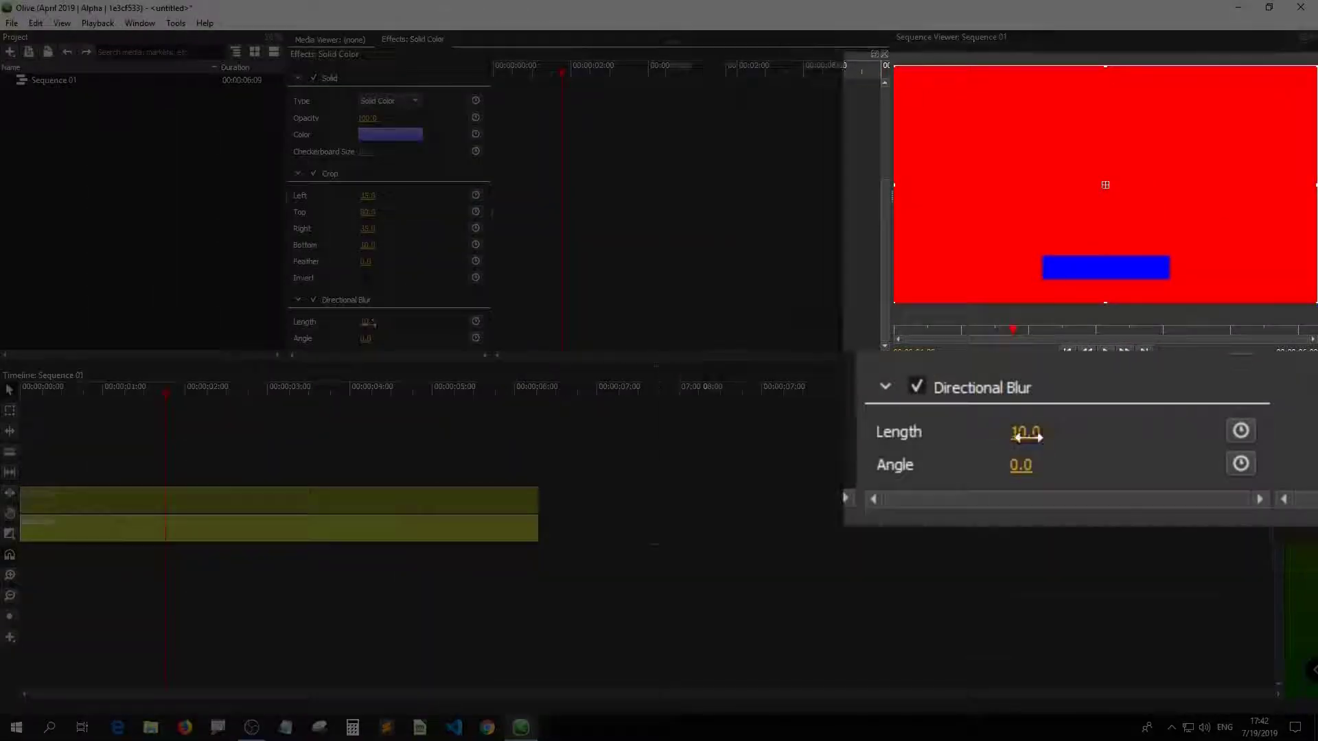
- Try Directional Blur lengths up to about 282 on the blue bar, and return the length to 0
left_click(363, 305)
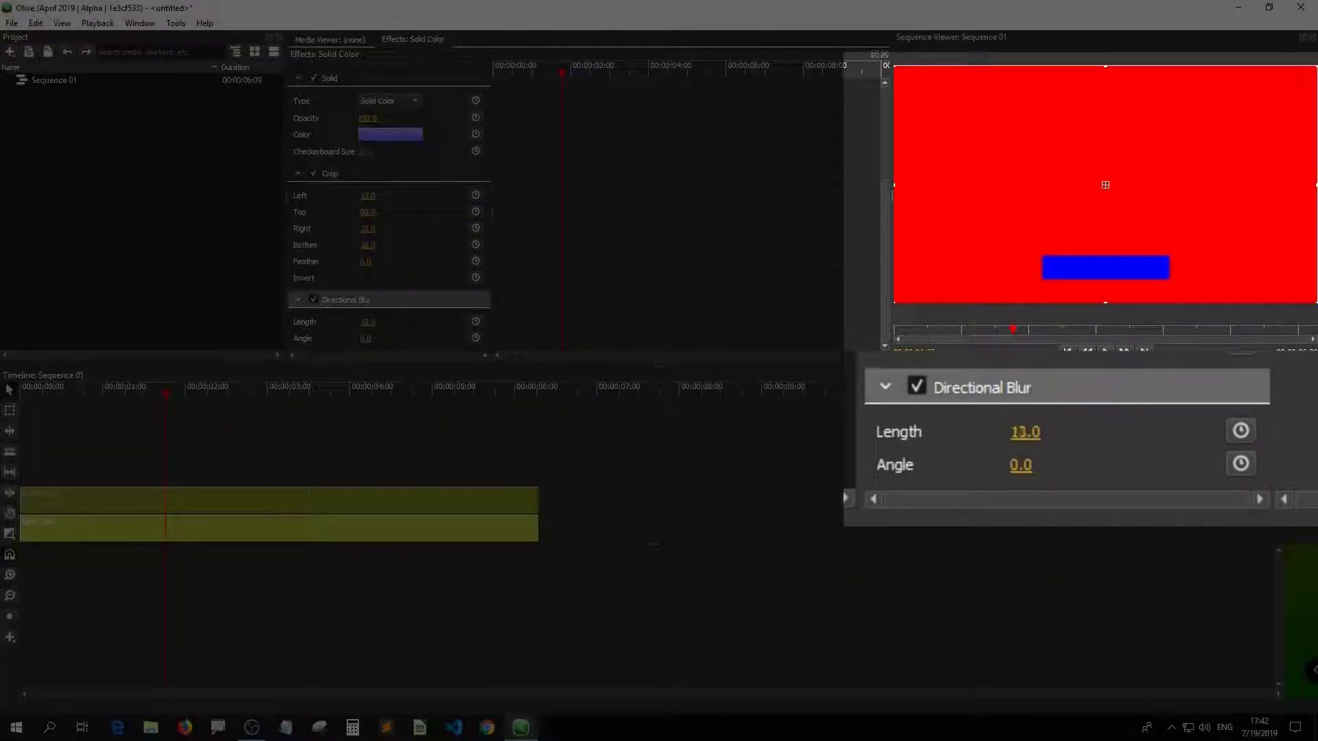
left_click_drag(367, 322, 376, 322)
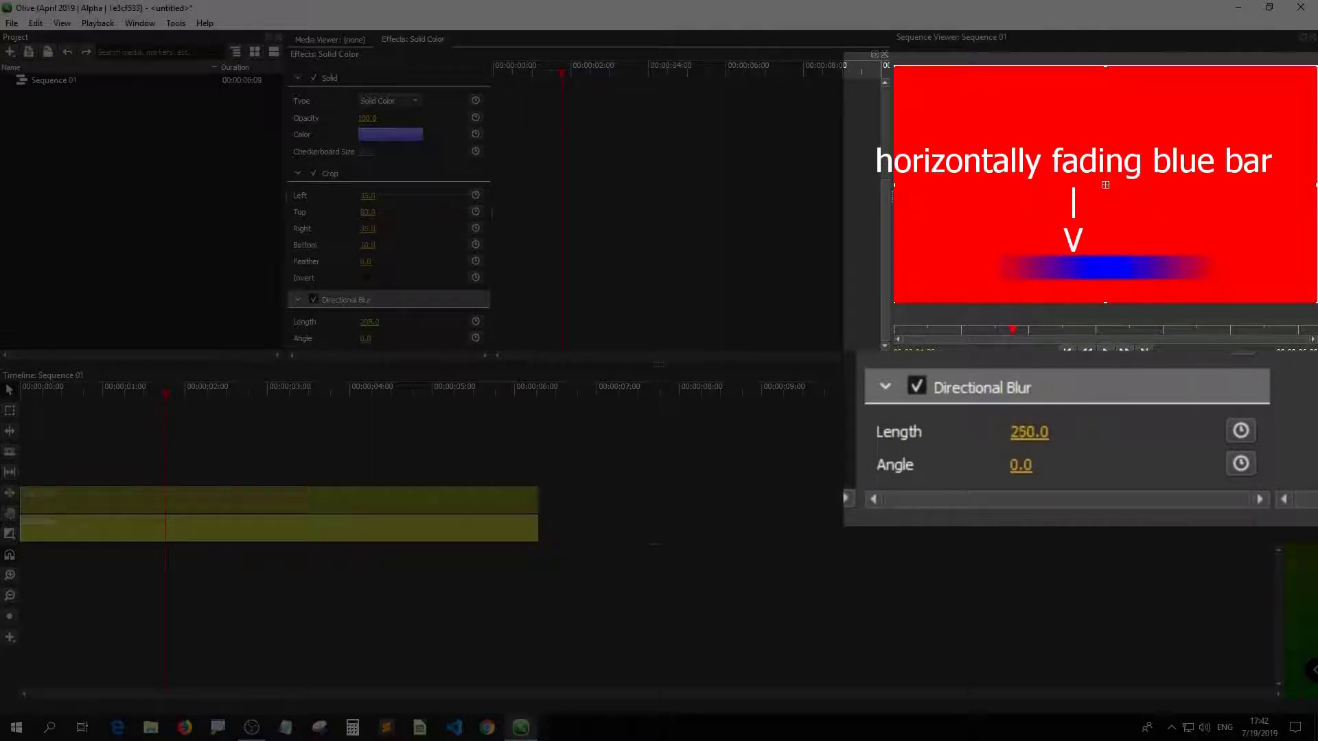
left_click_drag(369, 322, 389, 322)
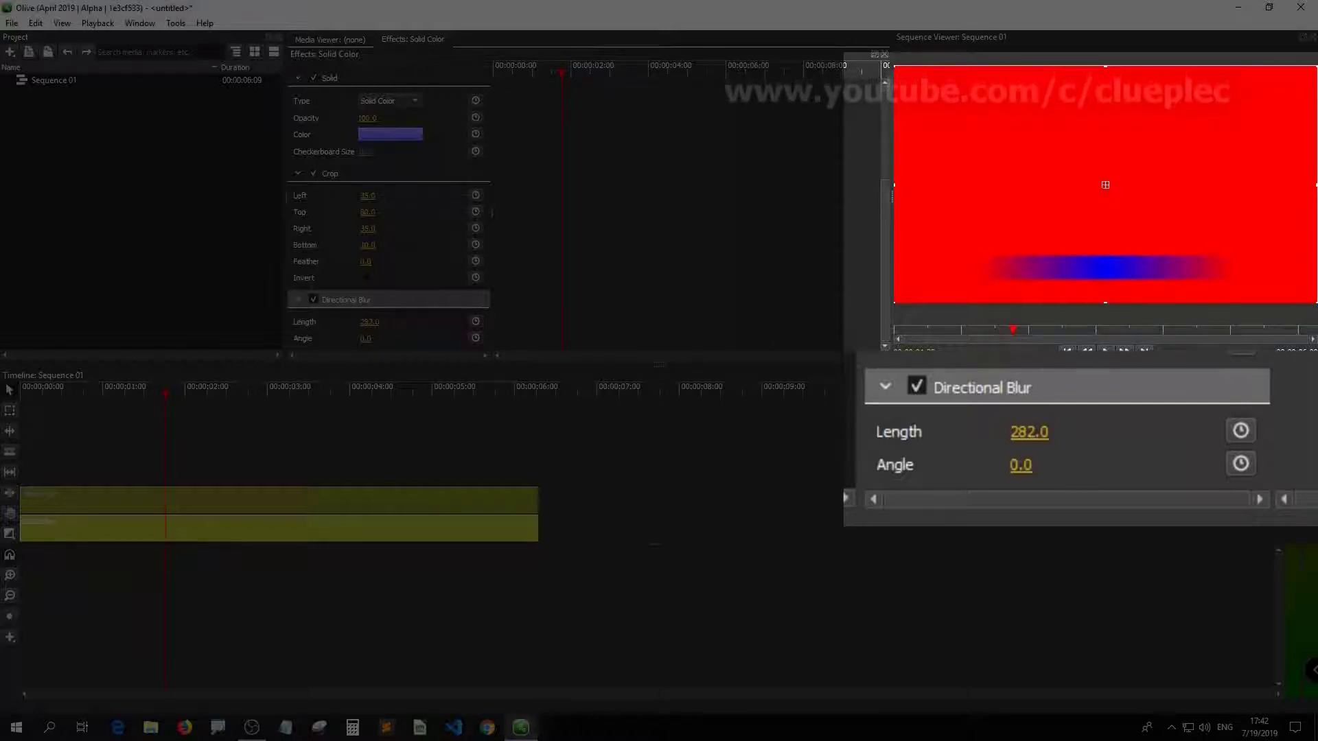
left_click_drag(369, 322, 176, 322)
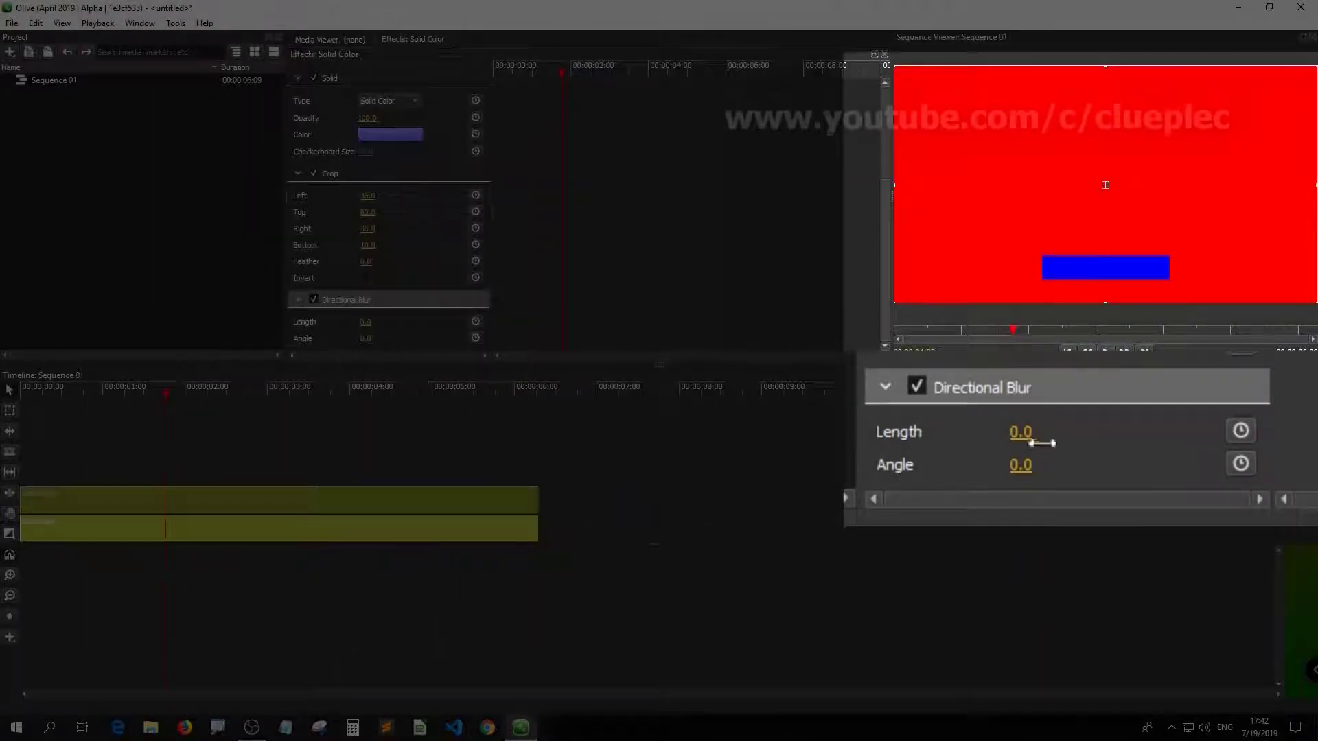
- Adjust the Directional Blur to a length of about 146 and an angle of about 144
mouse_move(365, 338)
left_mouse_down()
mouse_move(509, 338)
mouse_move(406, 322)
mouse_move(531, 321)
mouse_move(202, 338)
left_mouse_up()
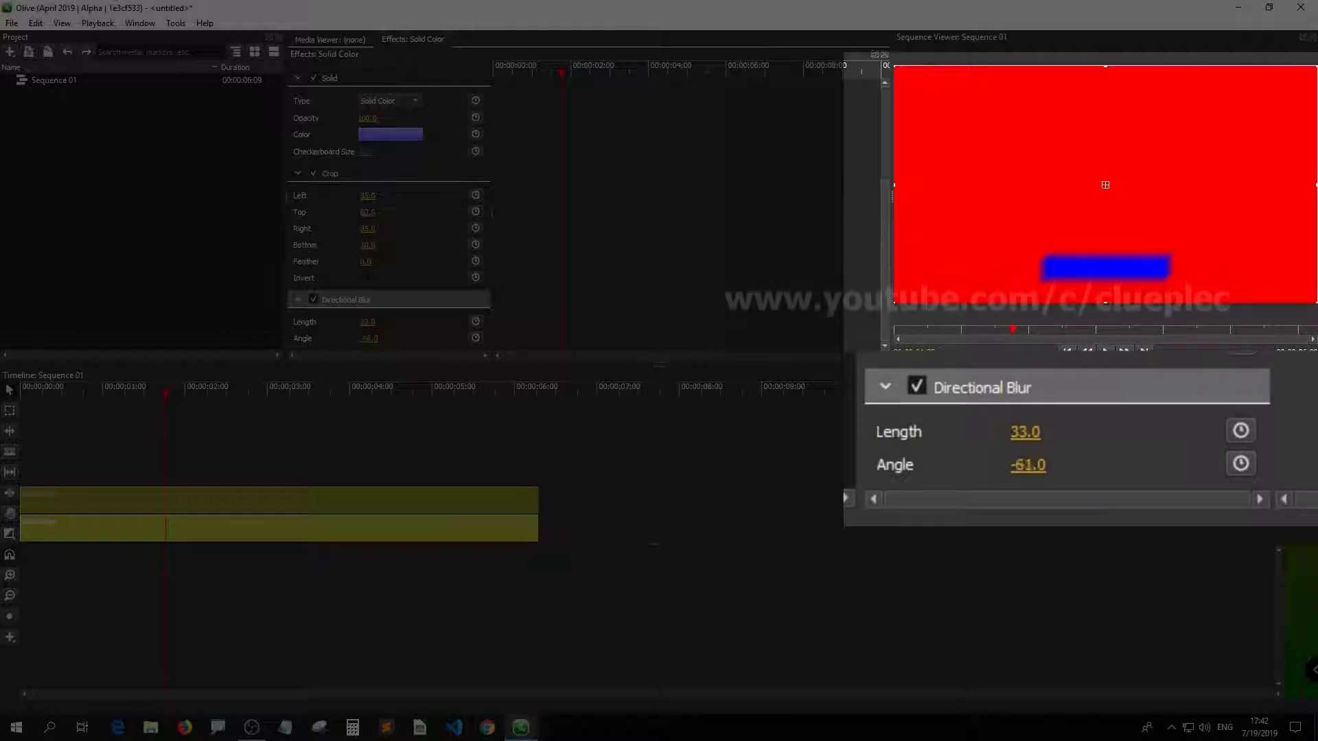
left_click_drag(369, 322, 528, 339)
left_click_drag(374, 322, 496, 322)
- Set the Directional Blur angle to 0
left_click(368, 339)
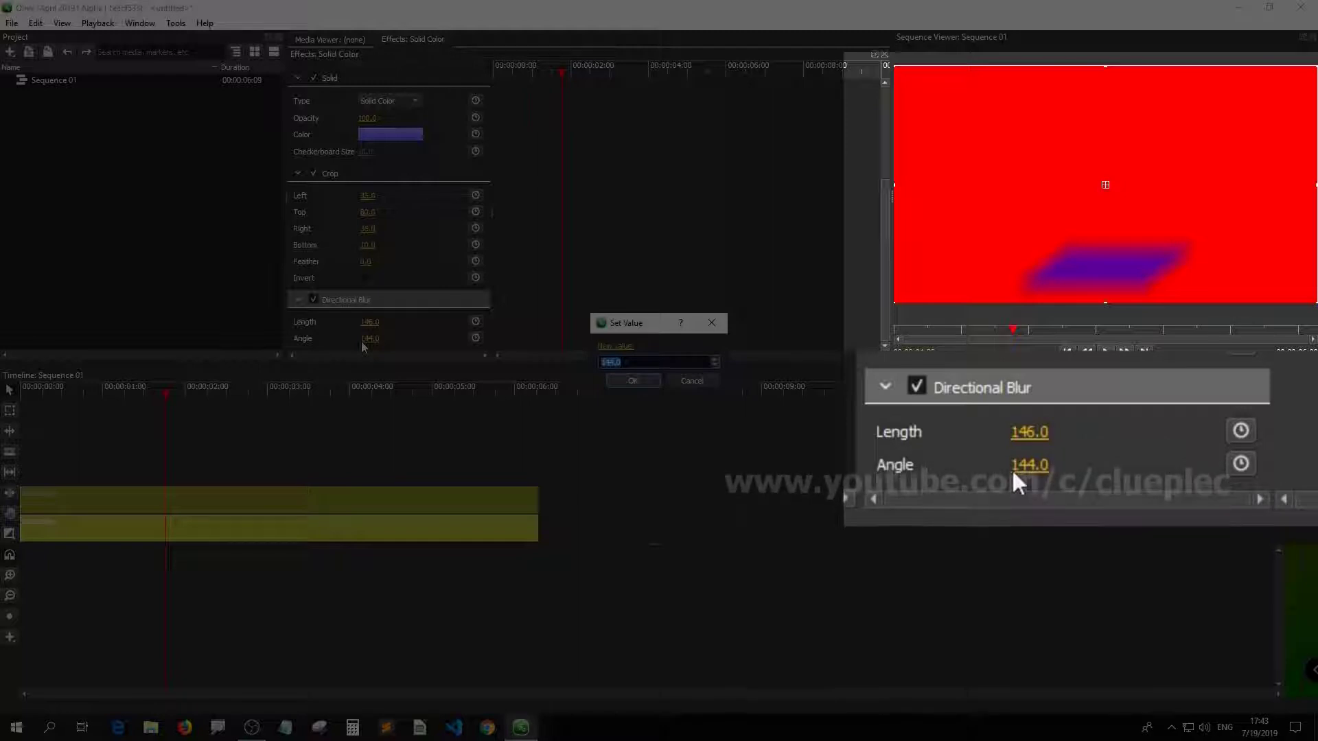
type("0")
key("Return")
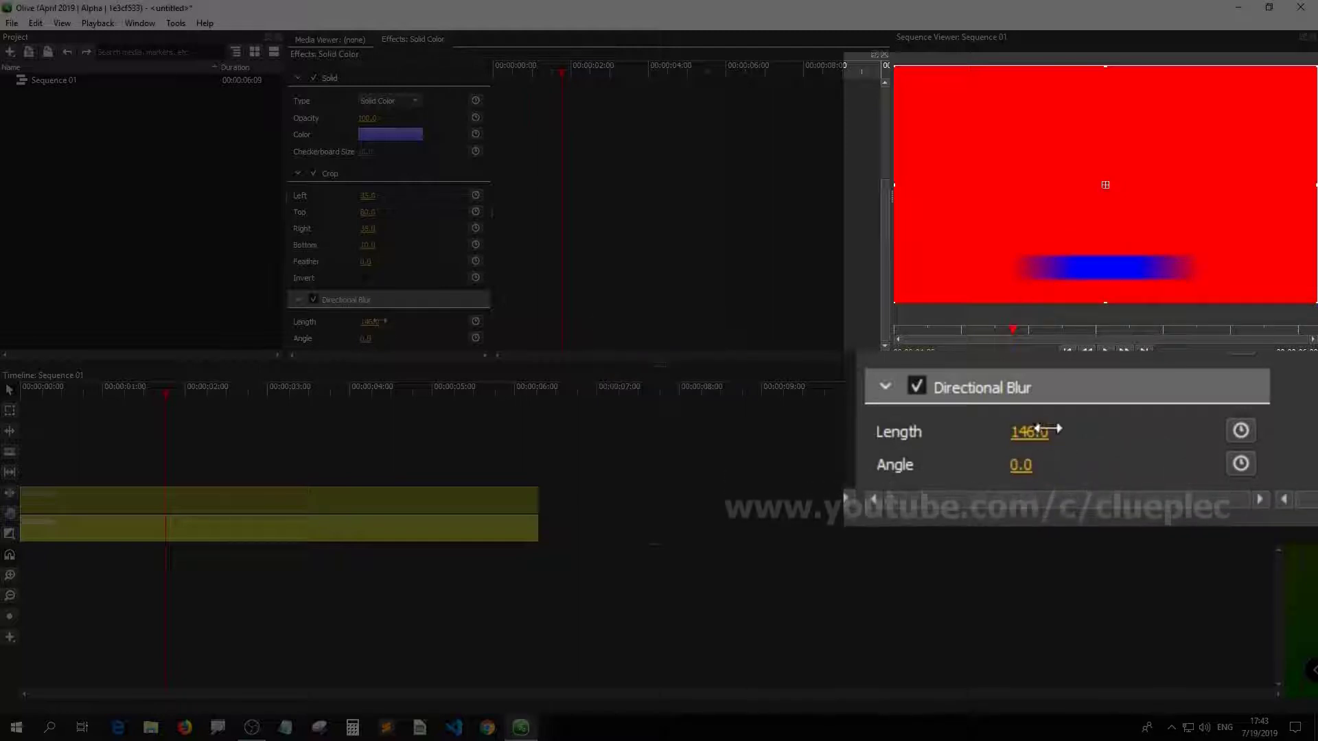
- Set the Directional Blur length of the blue bar to 270
left_click_drag(369, 322, 455, 322)
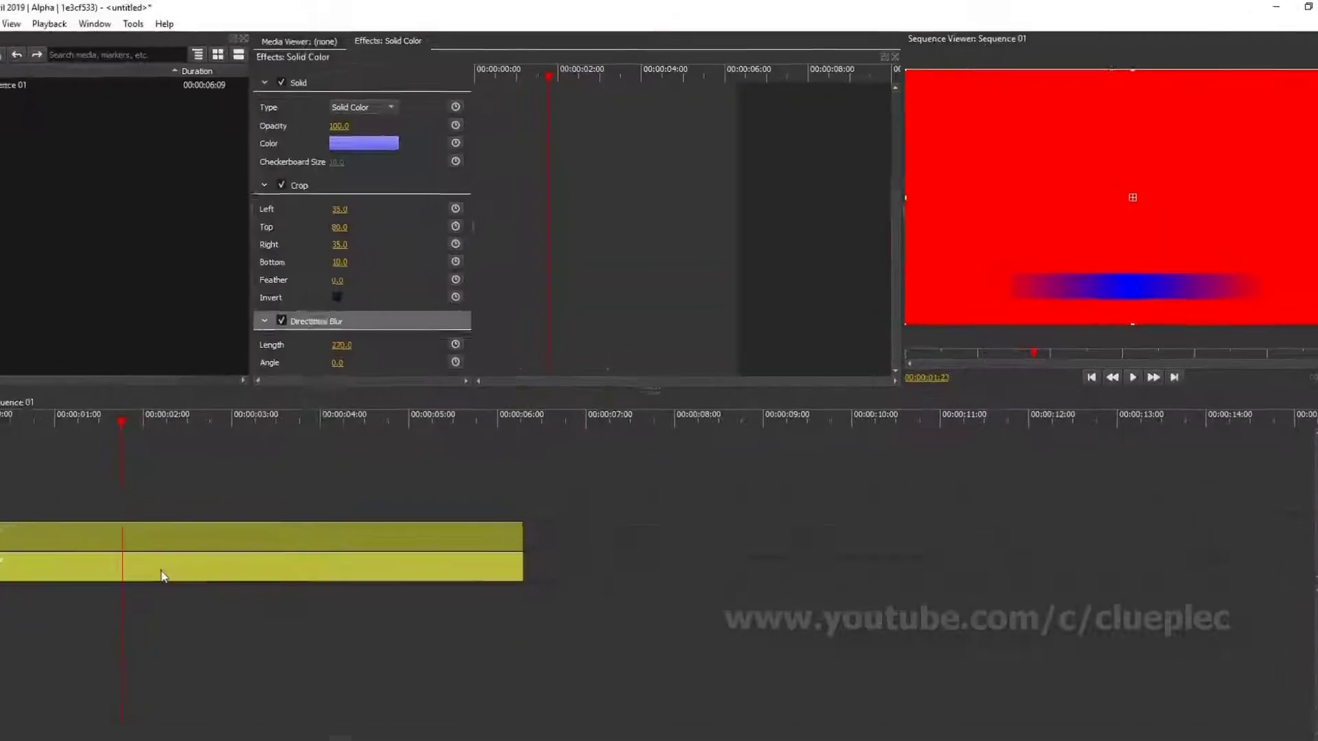
- Change the red background clip's solid color to black (#000000)
left_click(200, 533)
left_click(402, 287)
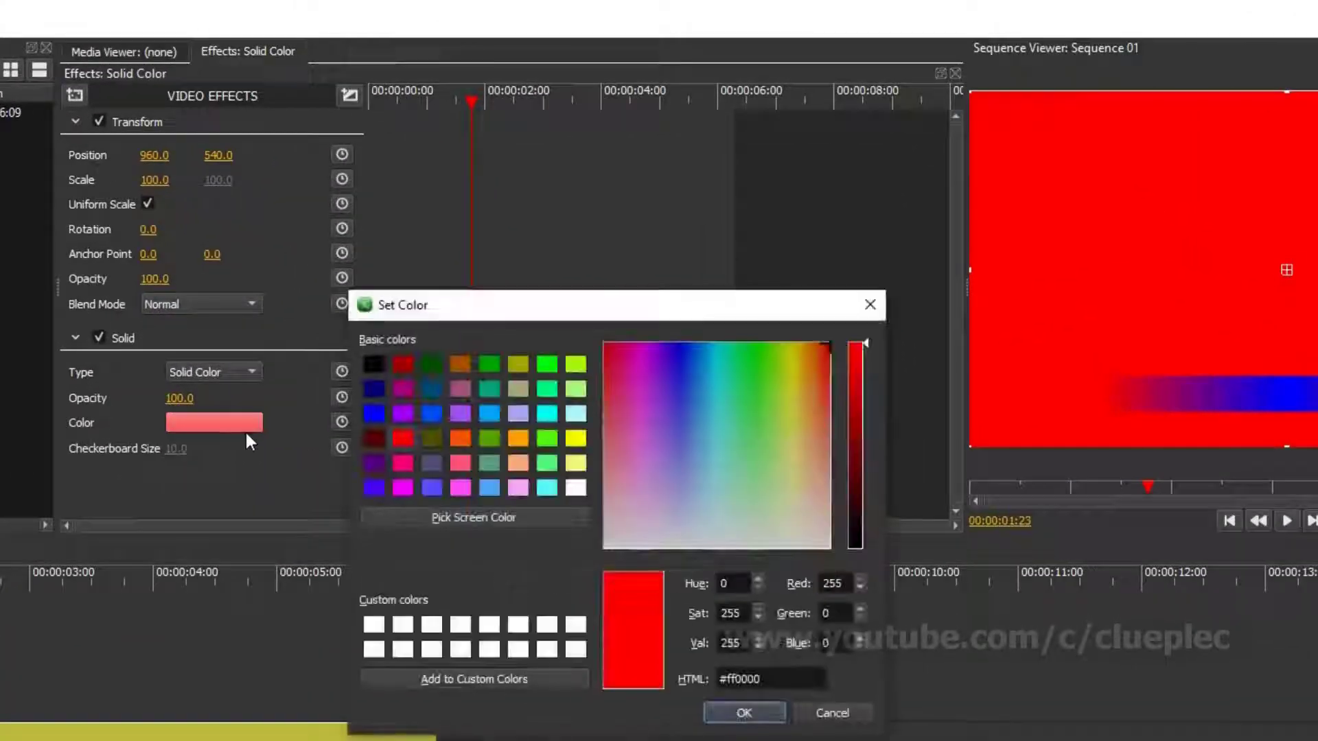
left_click(410, 519)
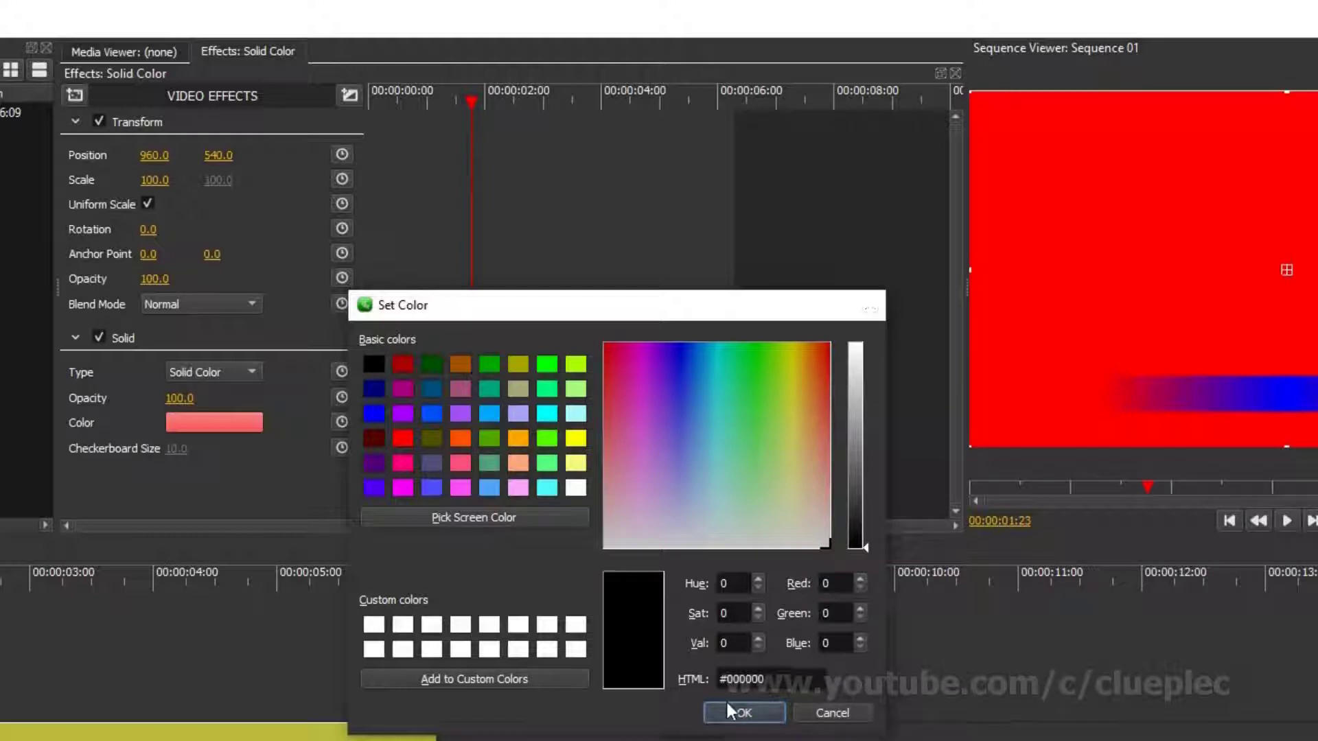
left_click(735, 711)
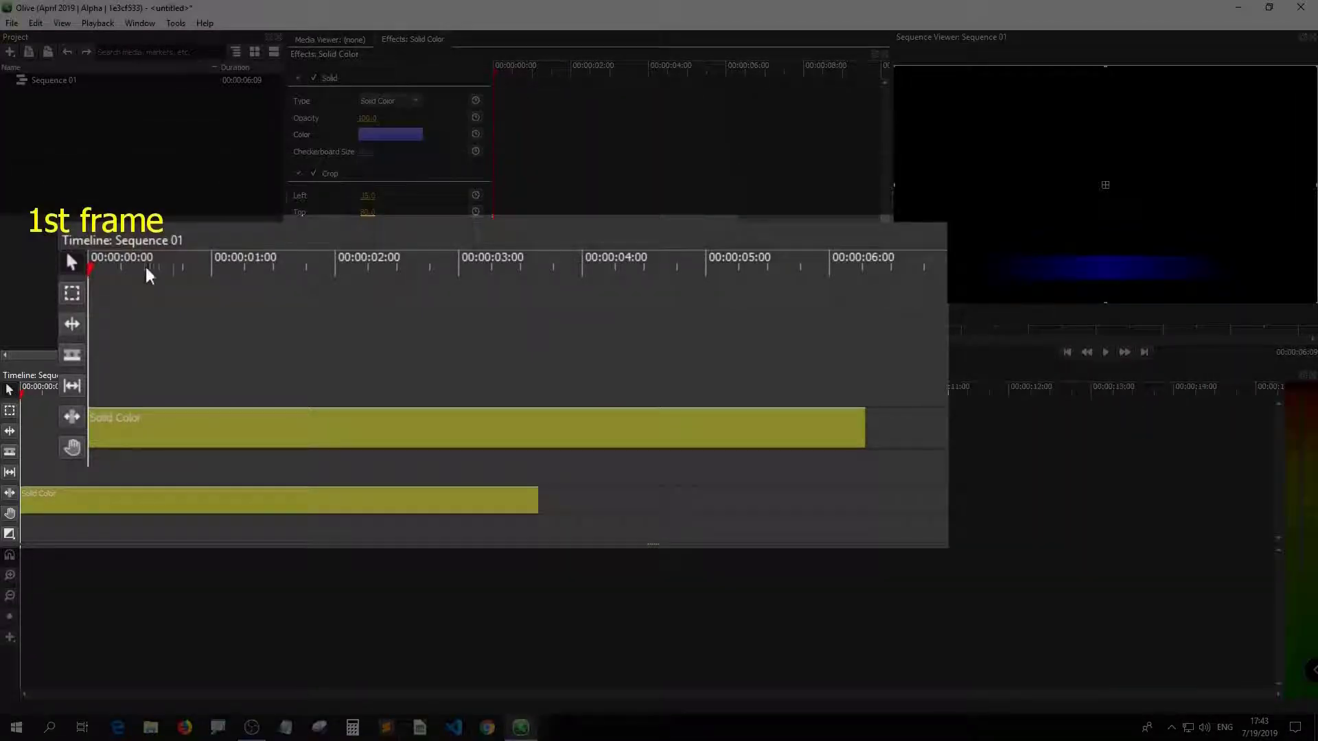
- At 00:00:01:19 in the blue clip, enable keyframes for Crop Left, Top, Right, Bottom and Feather and for Directional Blur Length
left_click_drag(146, 266, 291, 273)
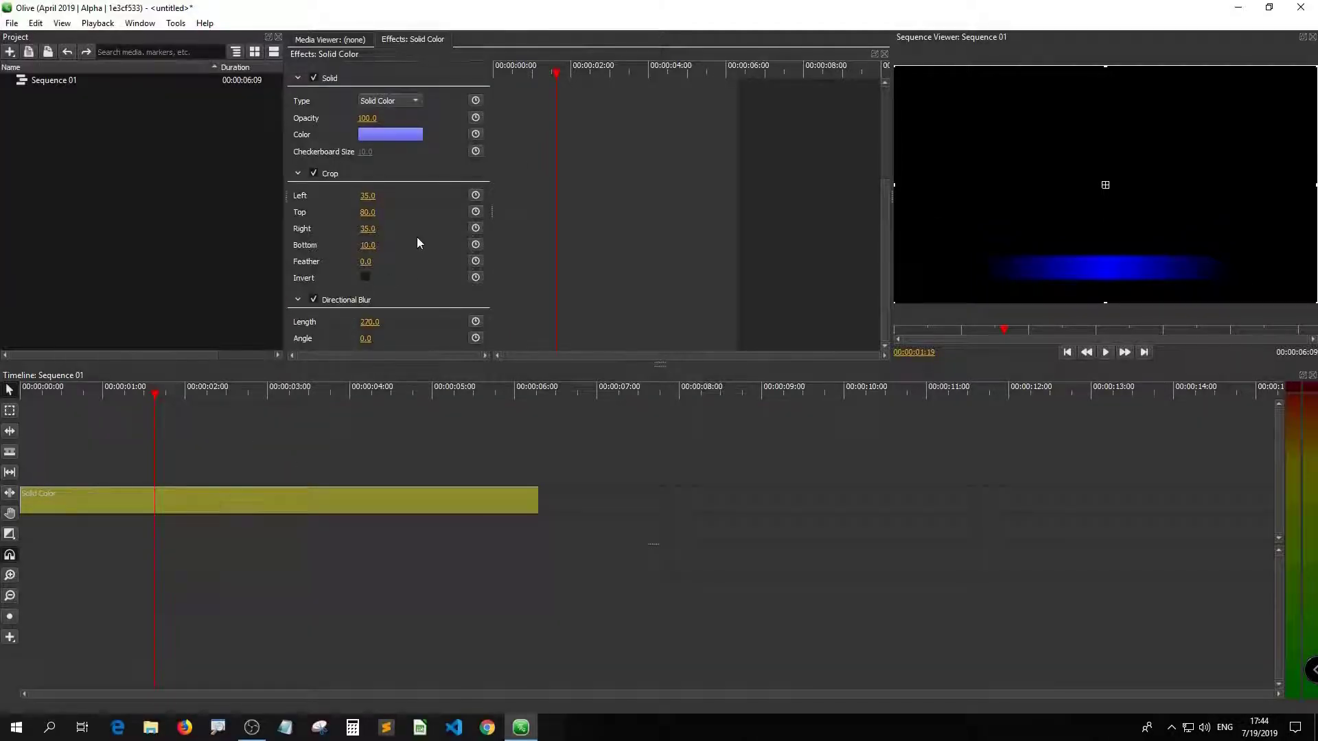
scroll(428, 208, "up", 2)
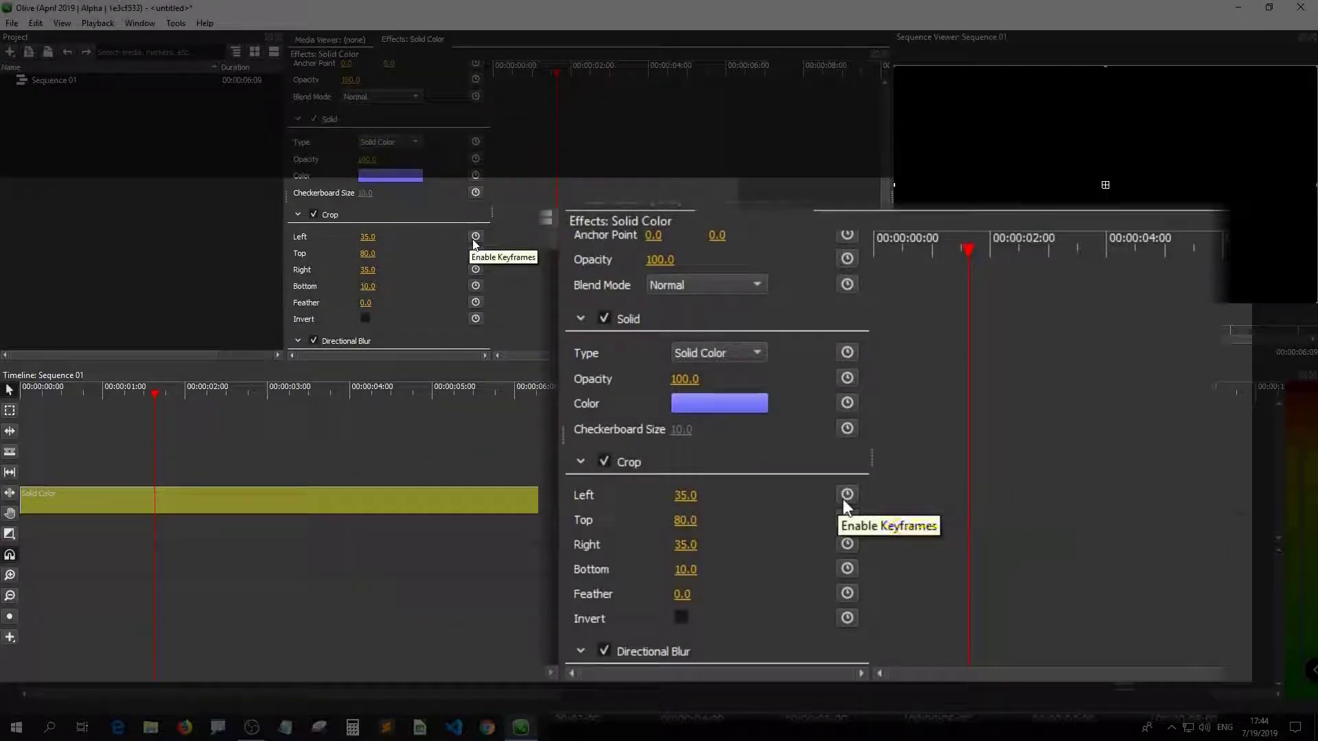
left_click(475, 253)
left_click(476, 269)
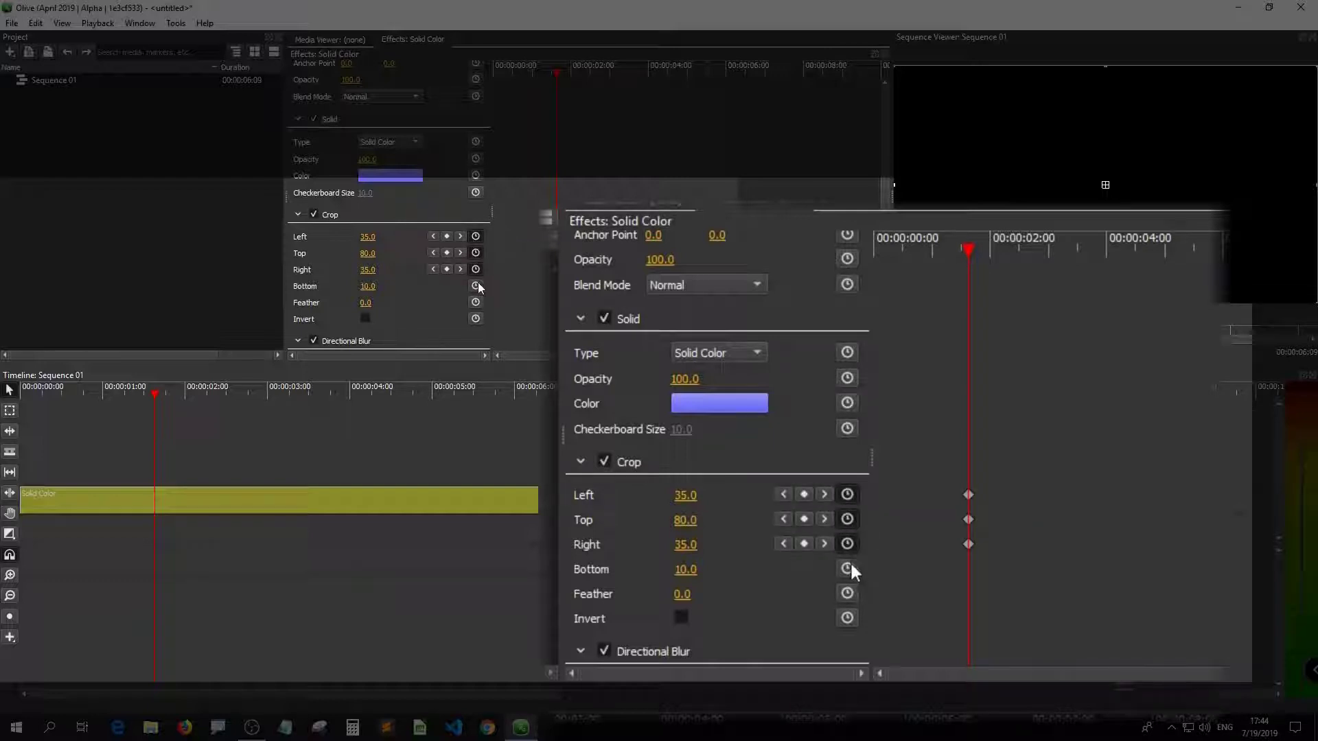
left_click(476, 285)
left_click(476, 302)
scroll(528, 257, "down", 2)
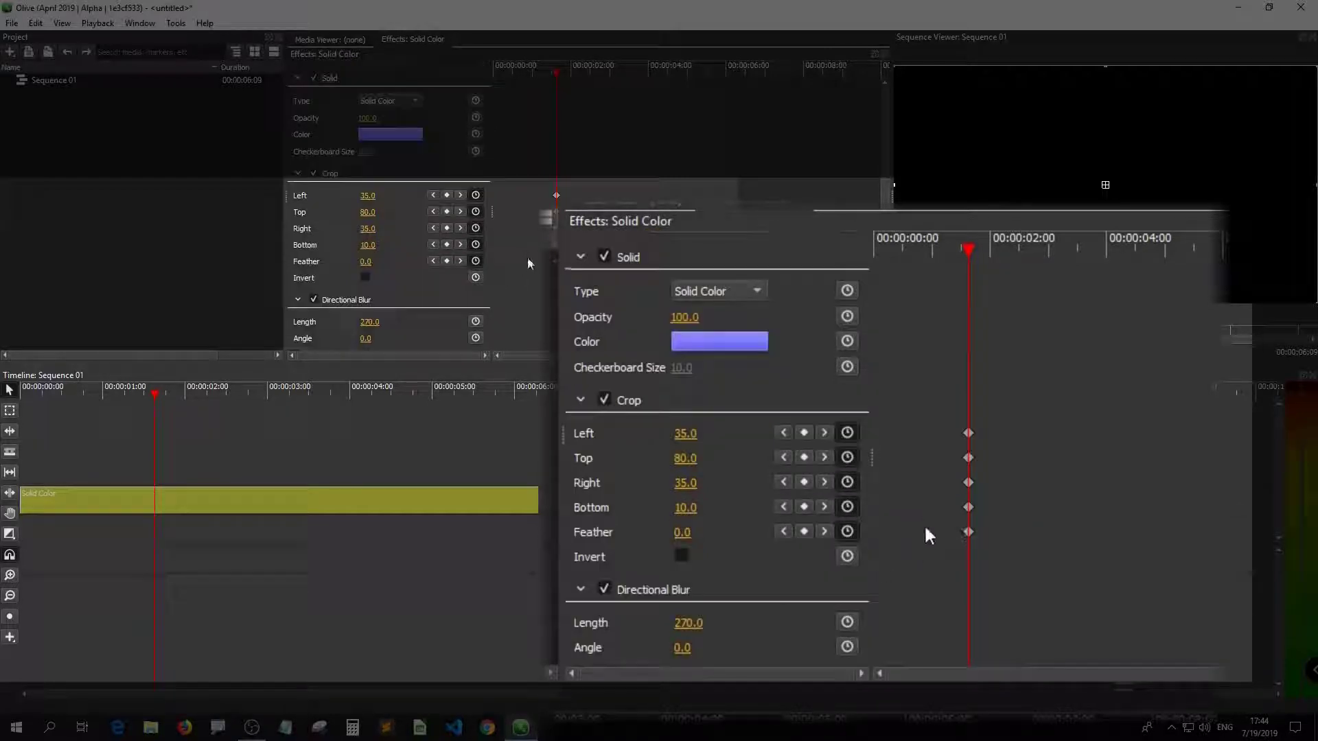
left_click(475, 321)
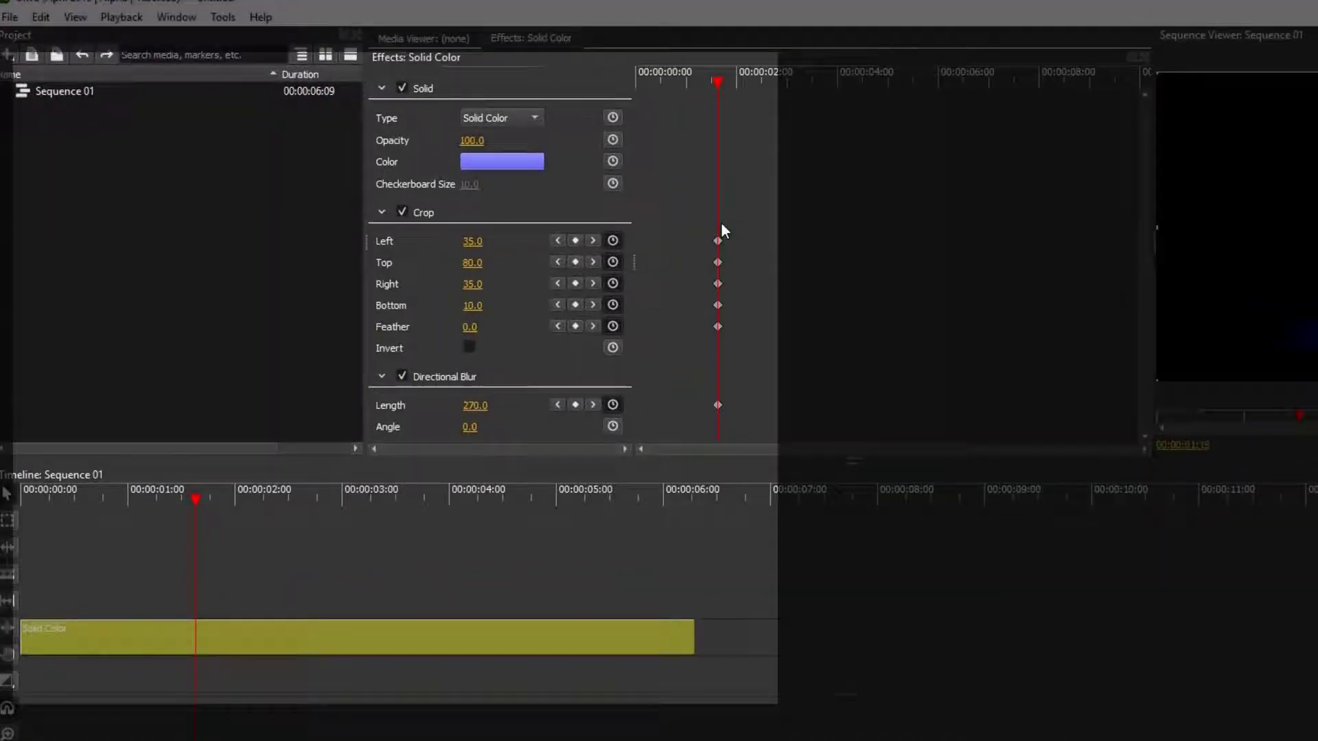
- Add keyframes for all five Crop values and the Directional Blur Length at the first frame of the clip
key("Home")
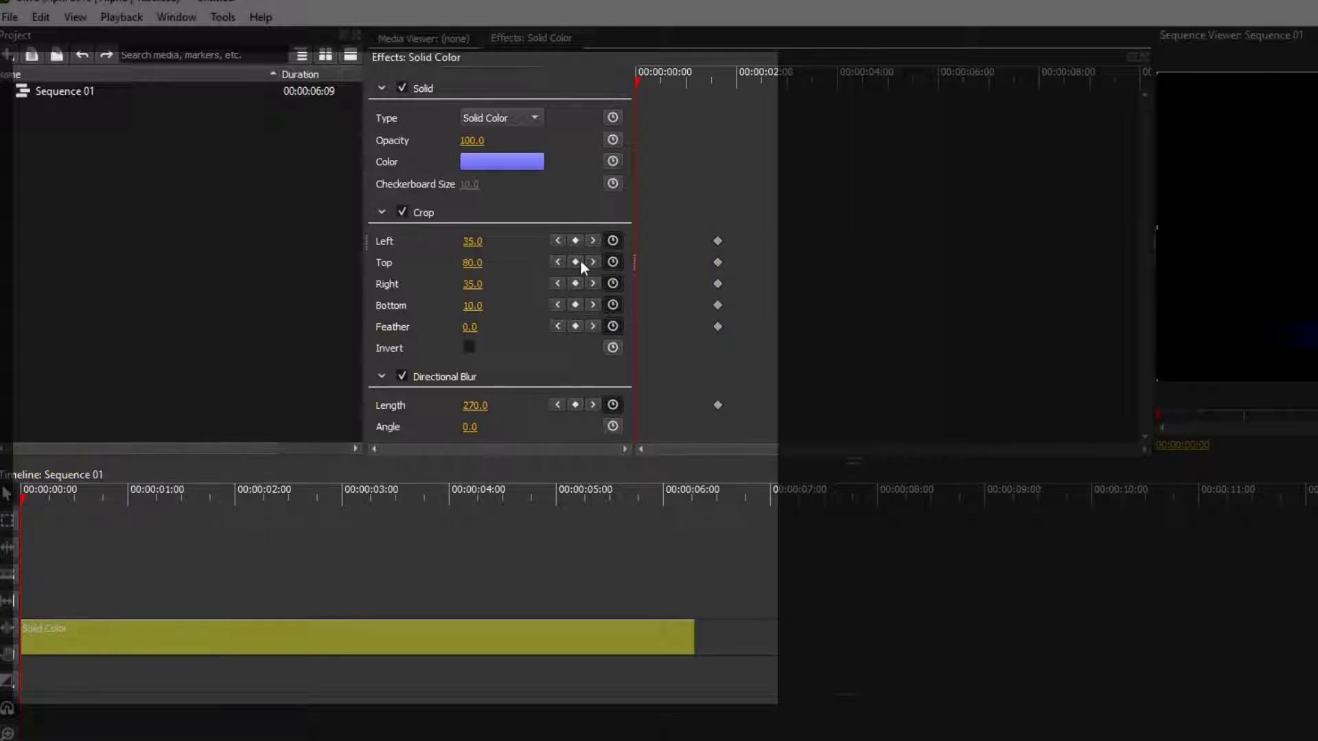
left_click(577, 240)
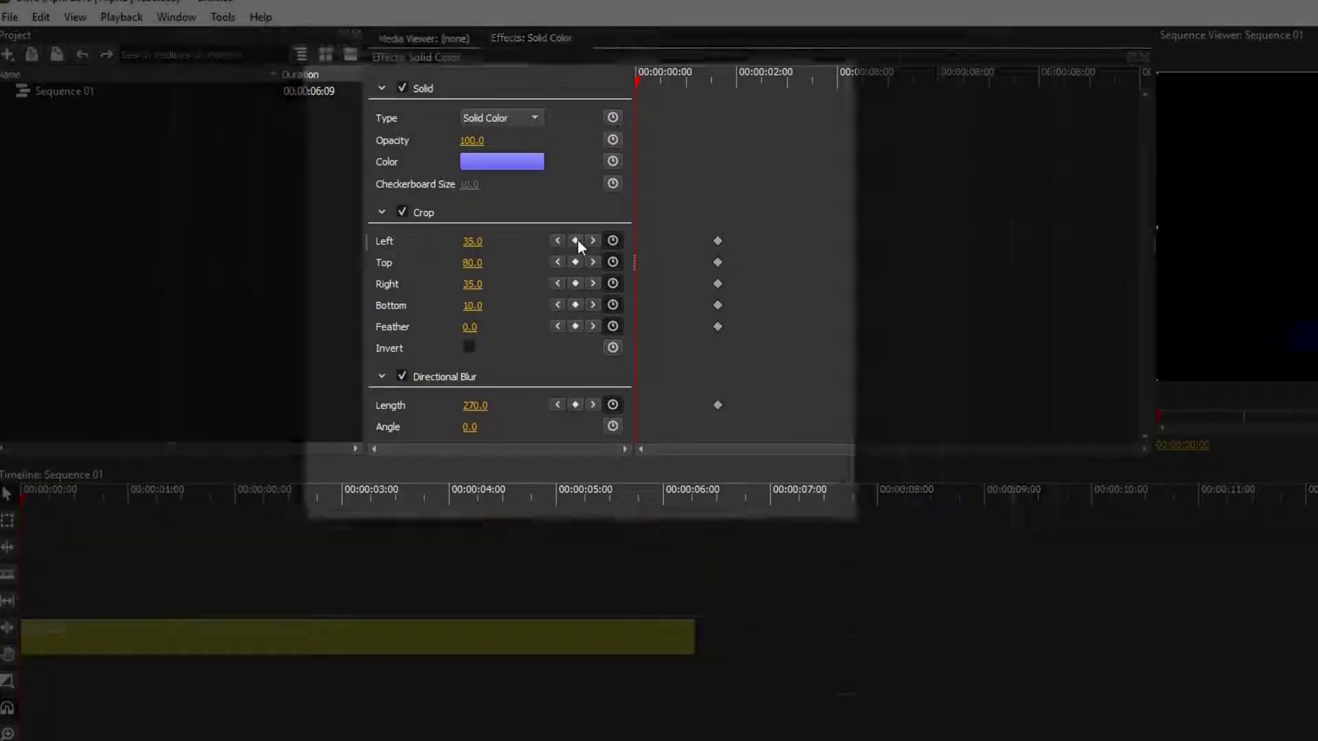
left_click(576, 283)
left_click(575, 305)
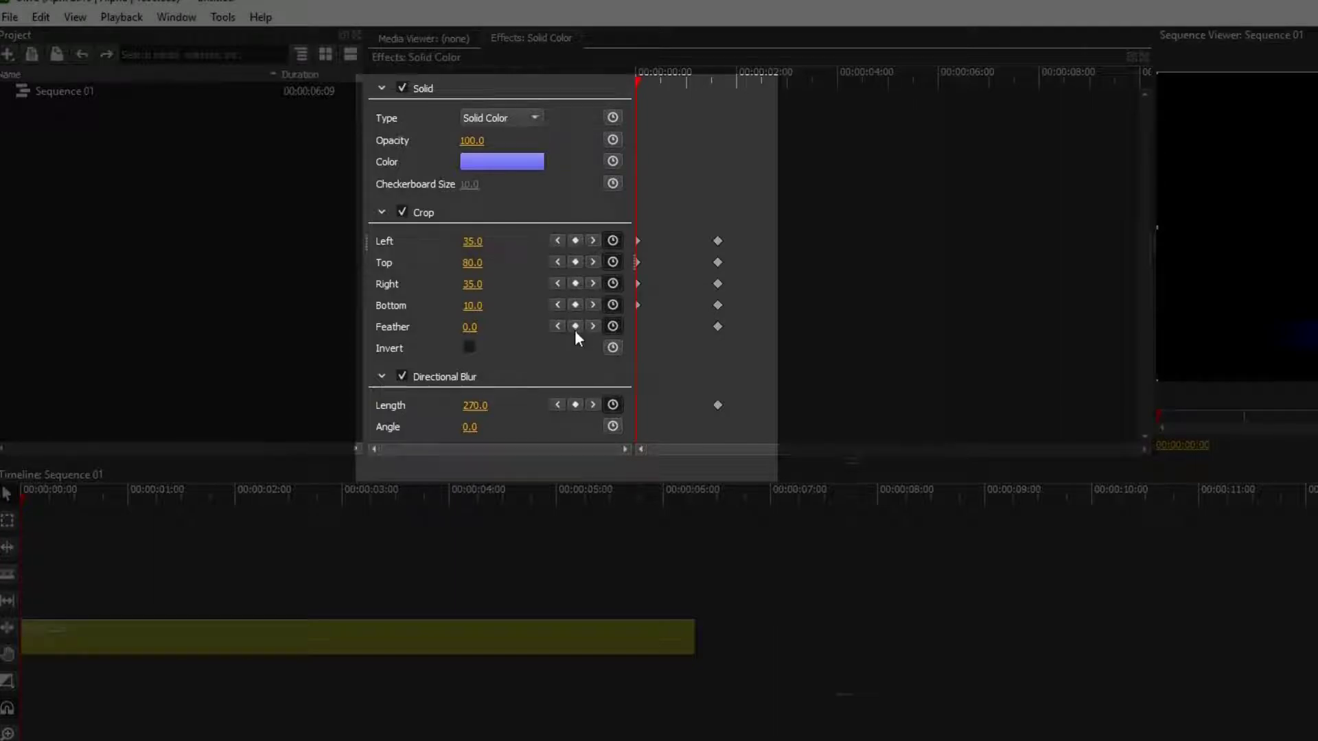
left_click(575, 405)
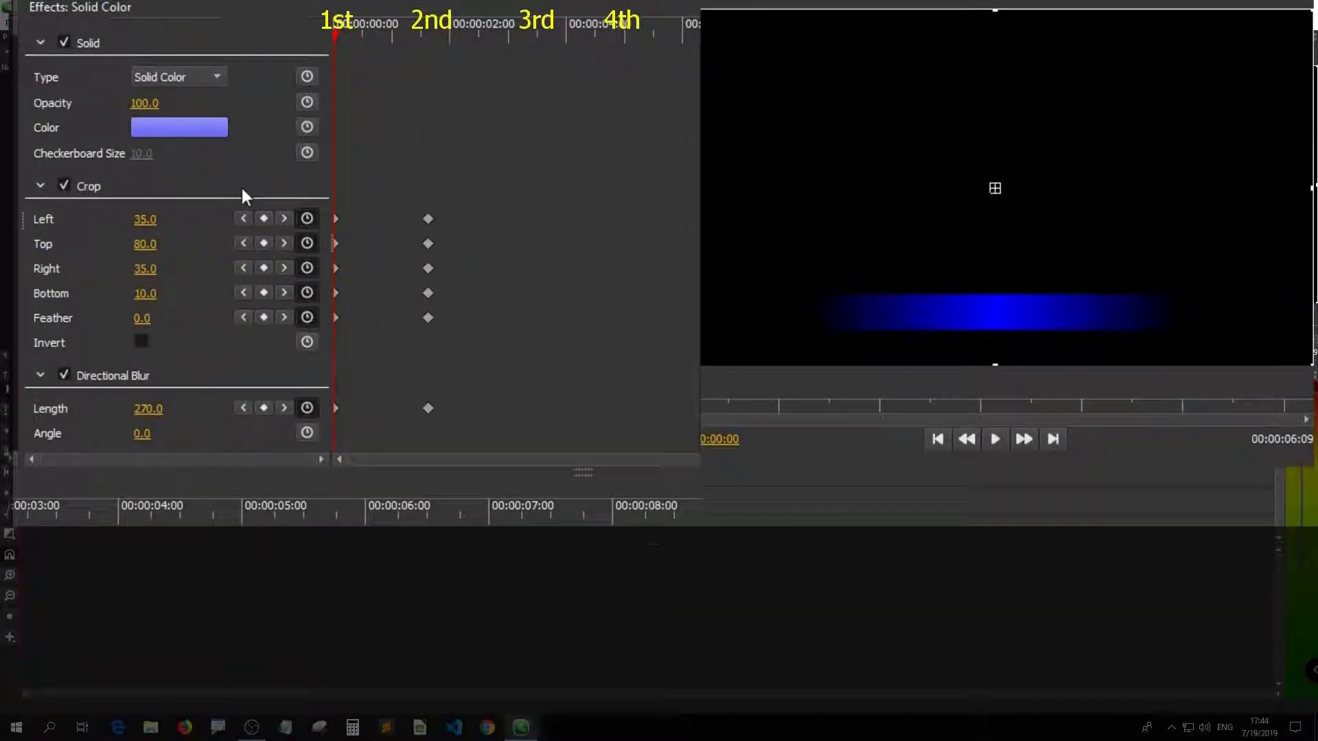
- Try a Crop Feather of 90 at the first keyframe, and return it to 0
left_click(147, 318)
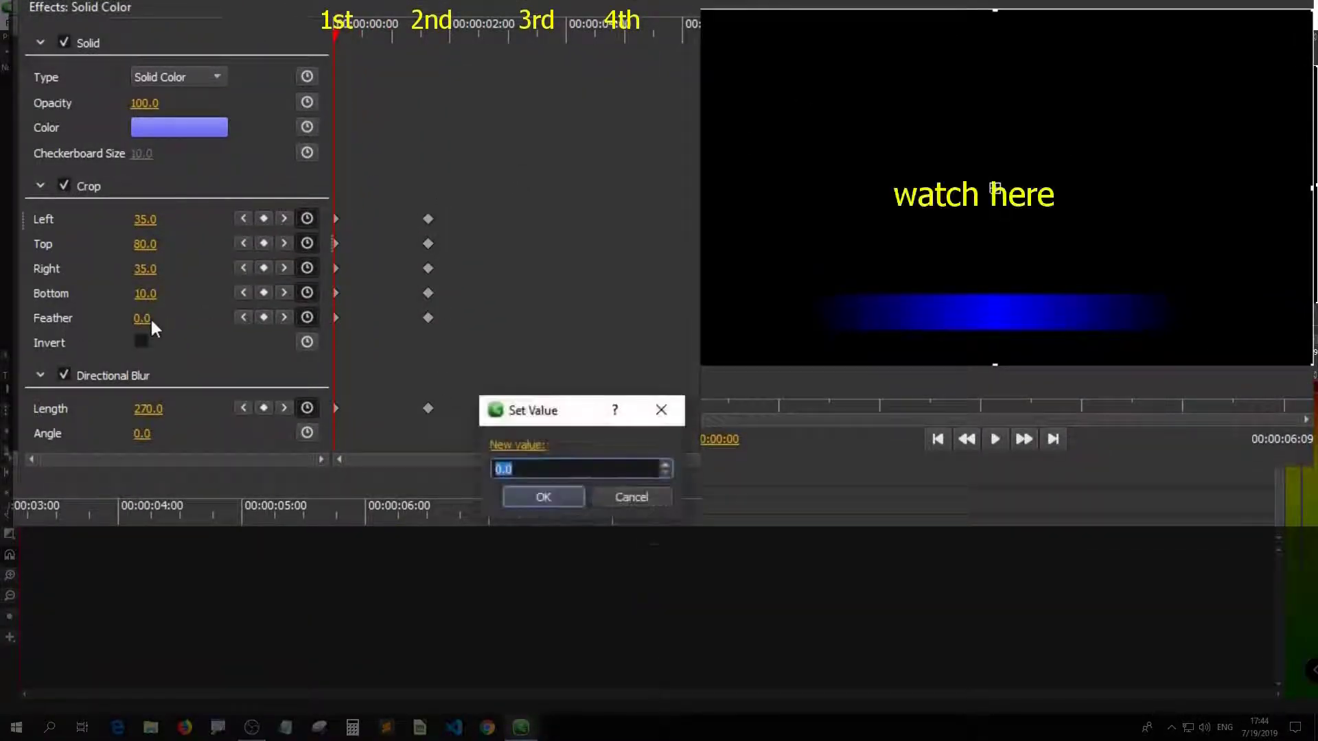
type("90")
key("Return")
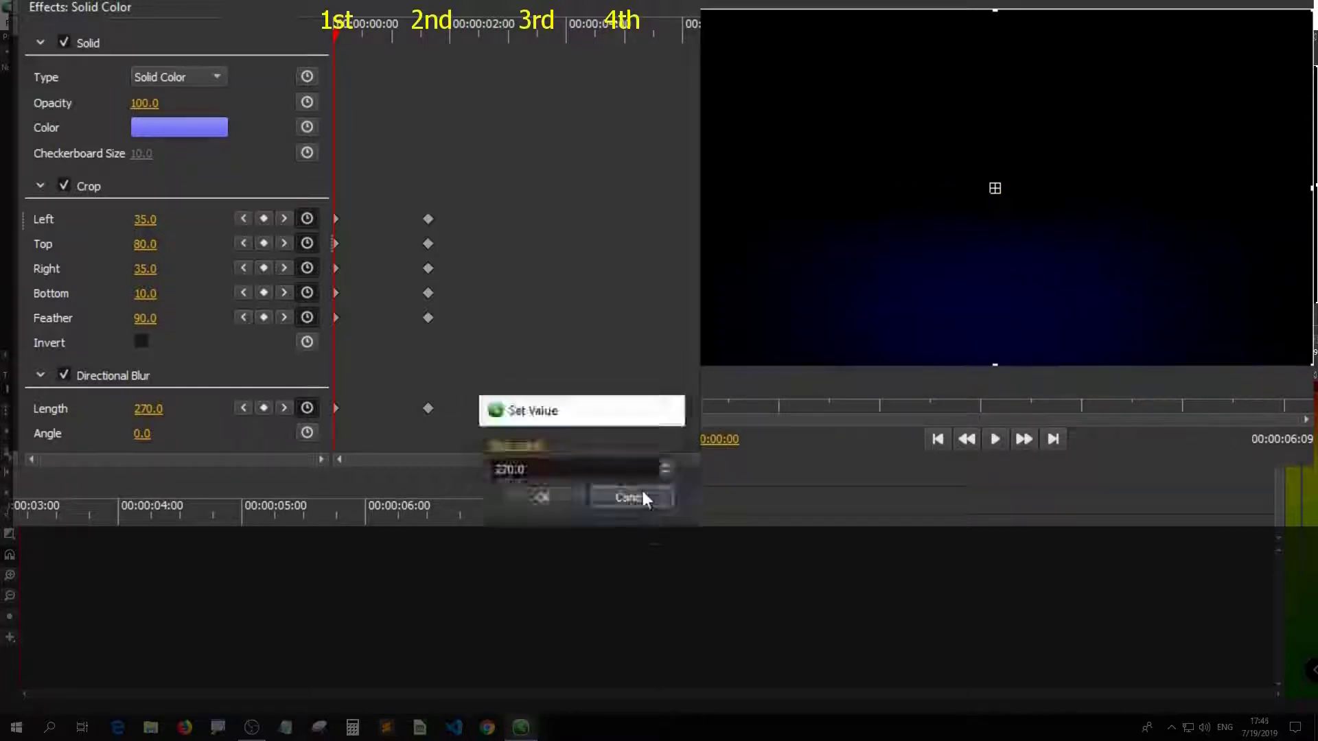
left_click(645, 497)
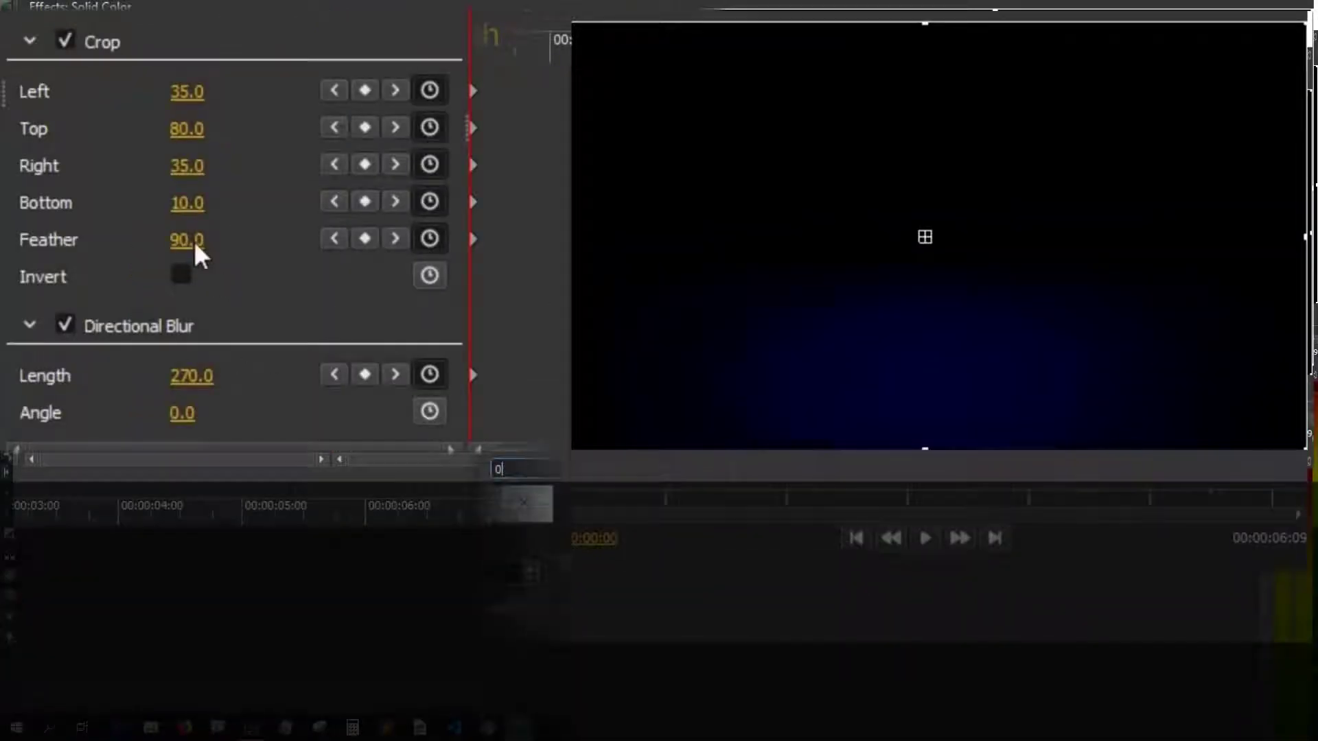
key("Return")
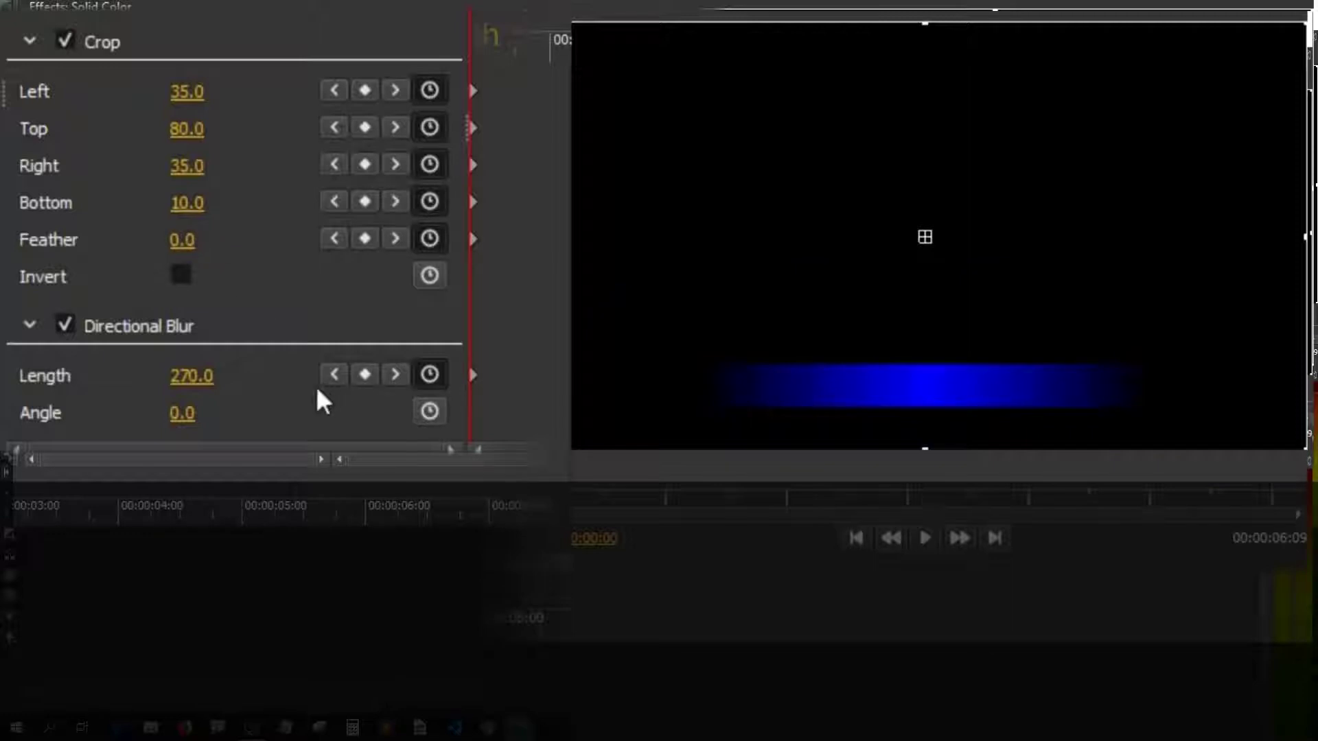
- Set the Directional Blur length to 0 at the first keyframe and compare the bar with the second keyframe
left_click(162, 340)
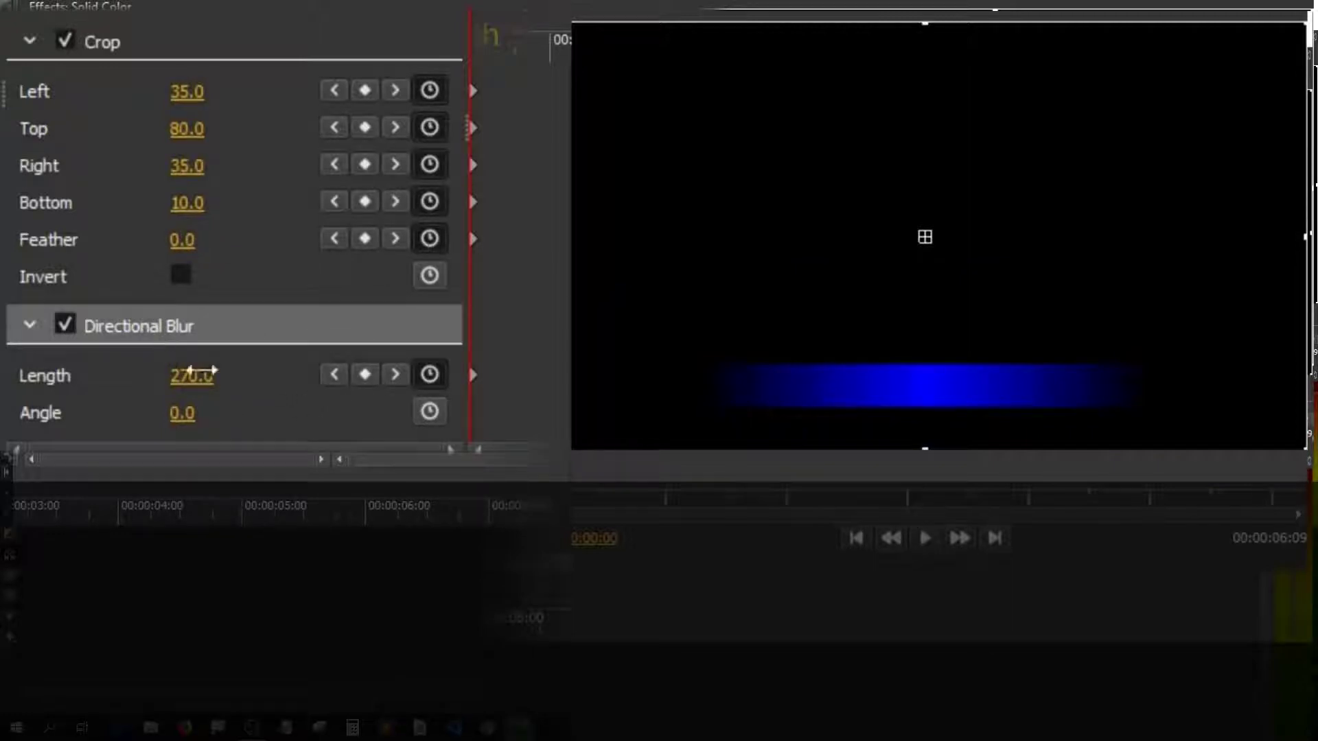
left_click_drag(185, 375, 27, 376)
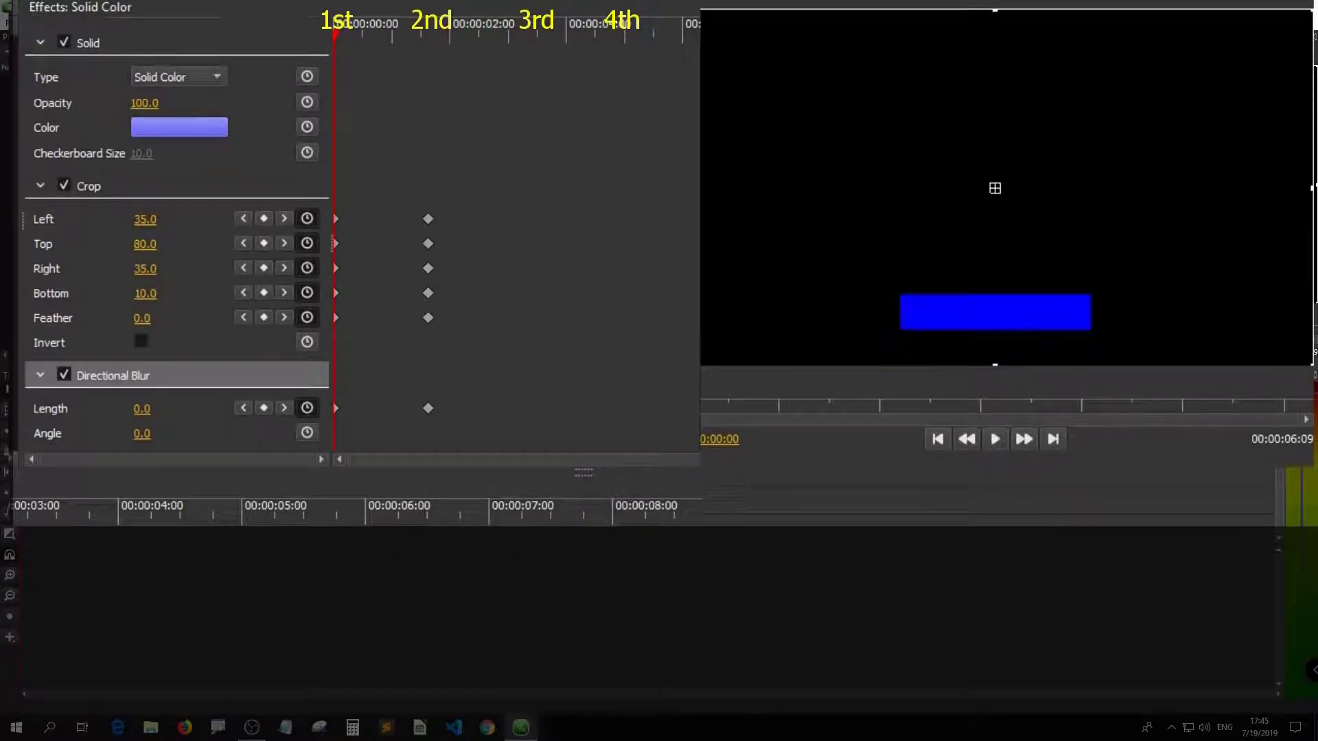
left_click(285, 218)
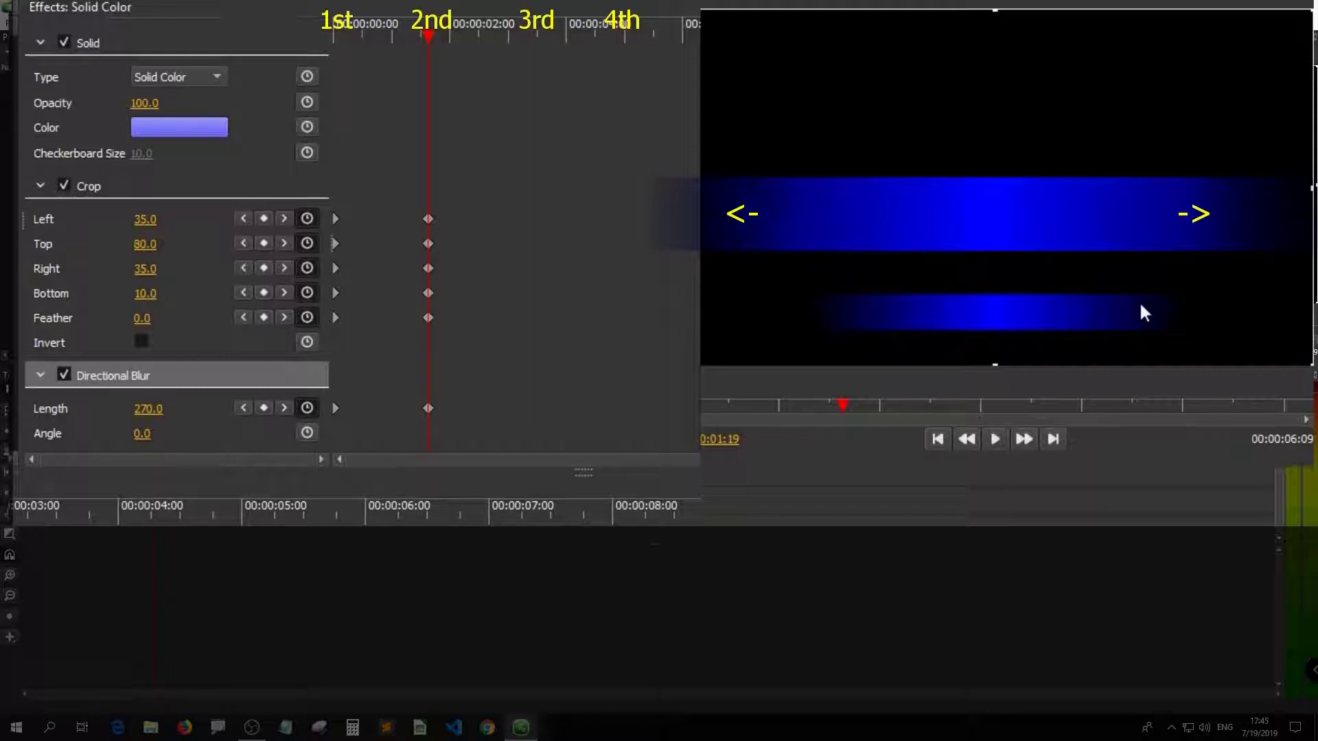
key("Home")
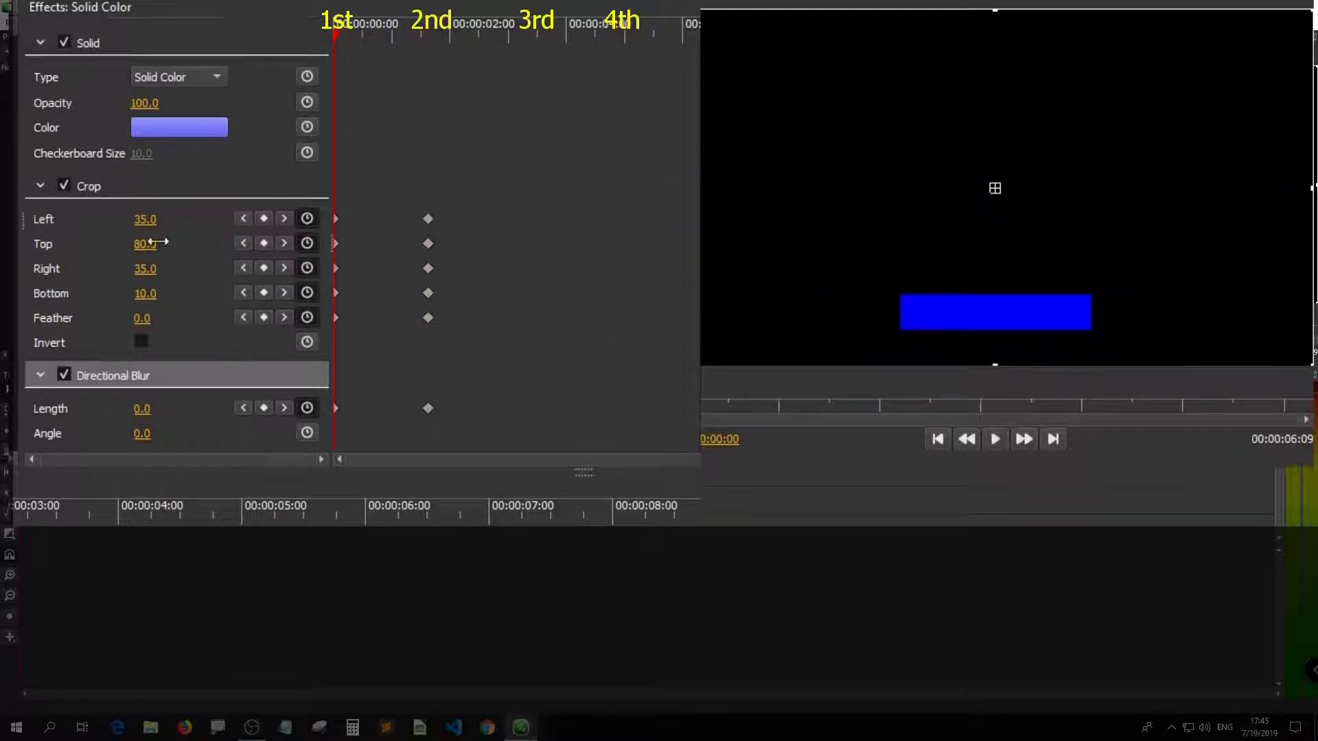
- Set both Crop Left and Crop Right to 50 at the first keyframe
left_click(154, 218)
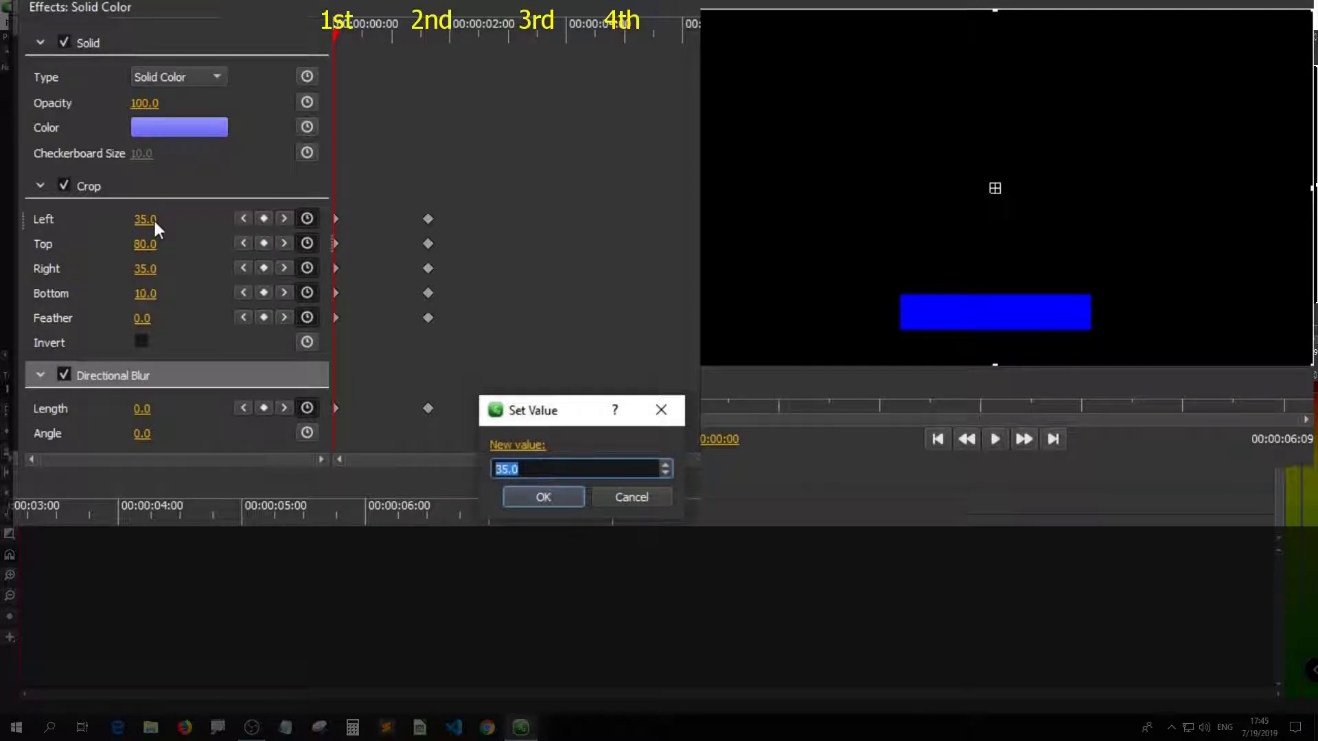
type("50")
key("Return")
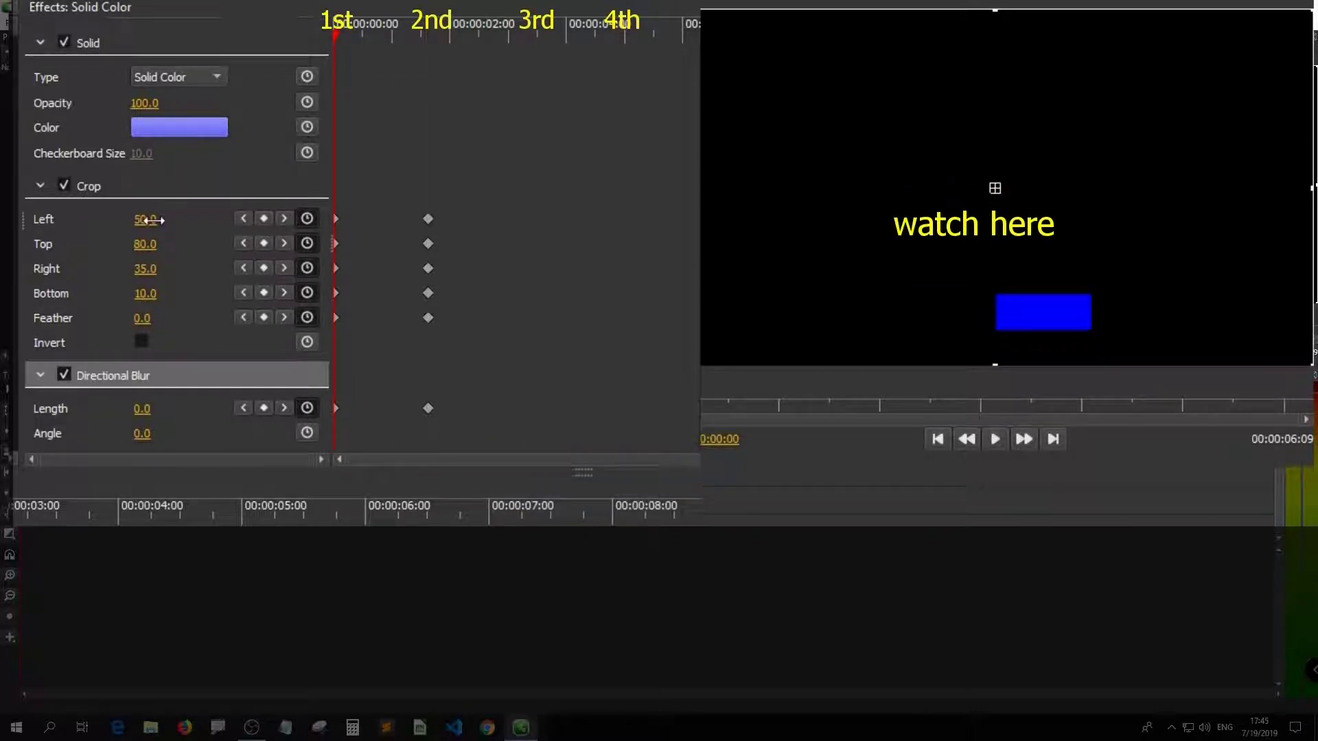
left_click(141, 269)
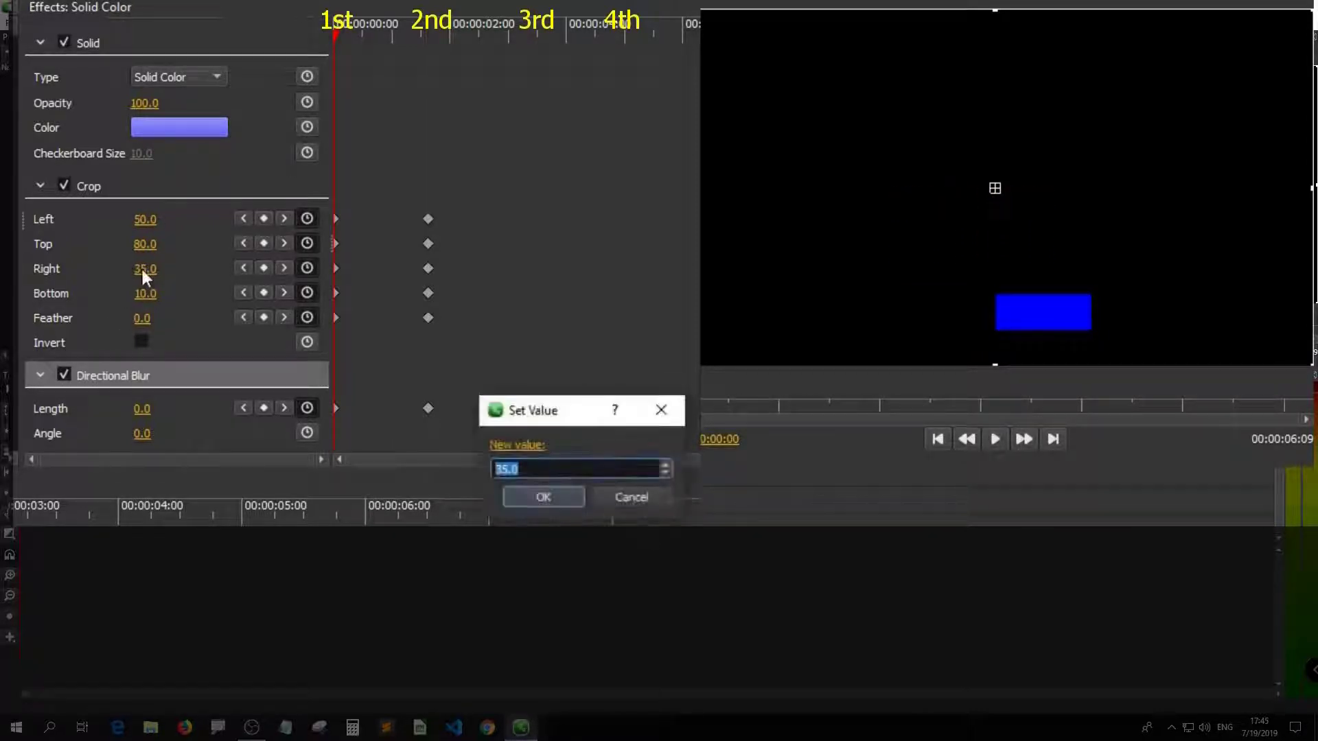
type("50")
key("Return")
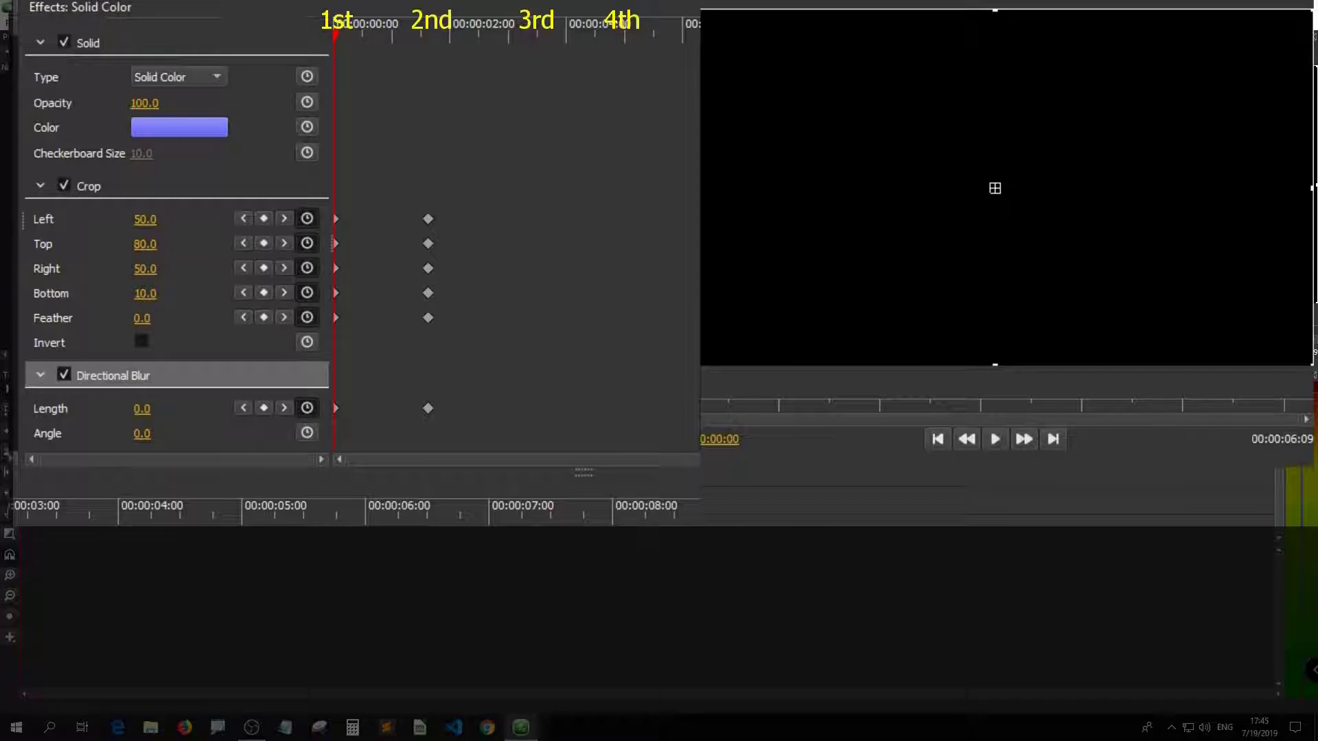
- Move the playhead to 00:00:05:00 and add a third set of keyframes for the Crop values and Directional Blur Length
key("Right")
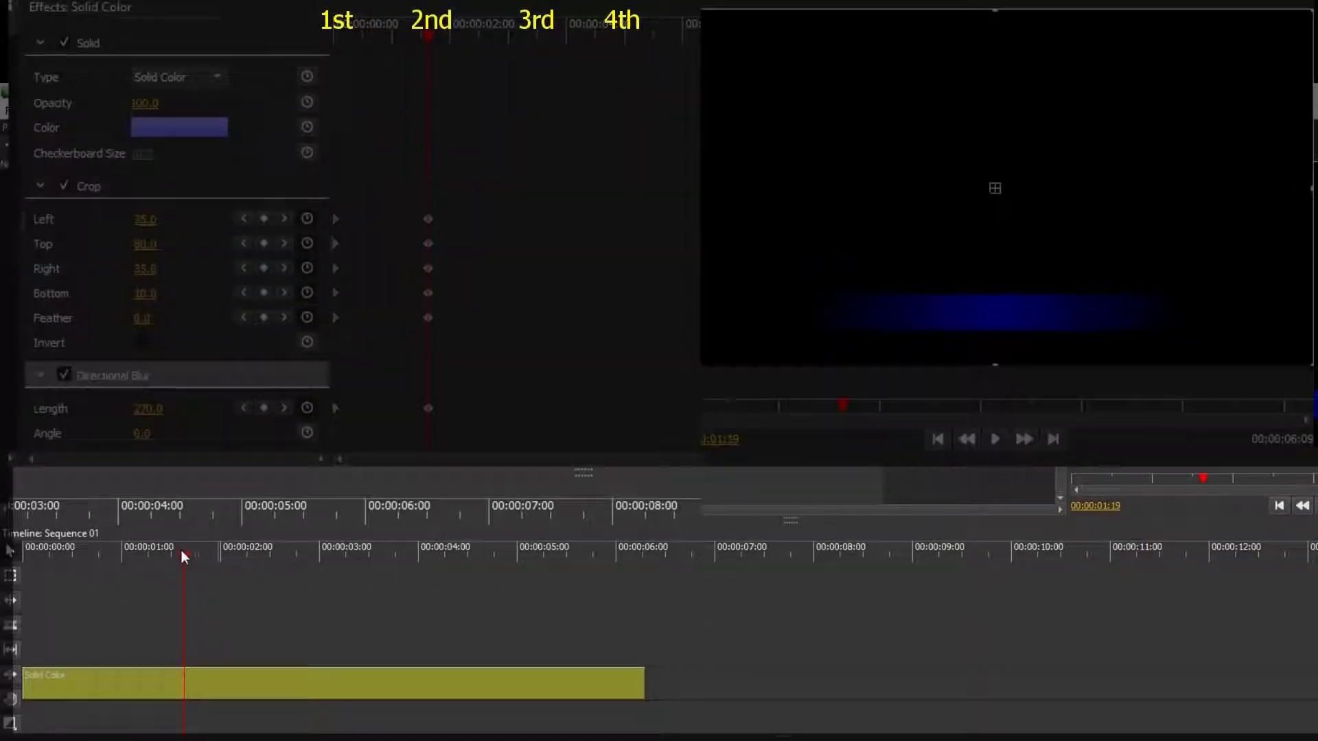
left_click_drag(183, 555, 233, 554)
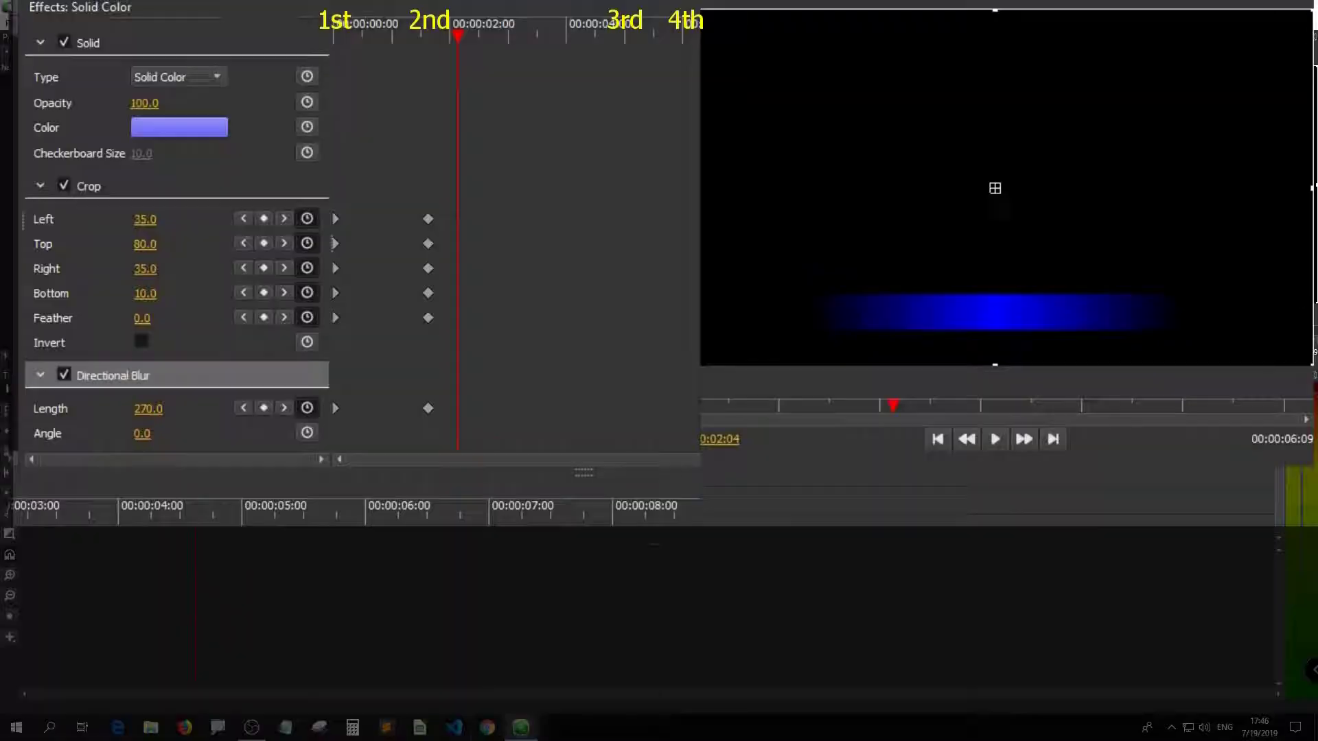
left_click_drag(346, 555, 432, 555)
left_click_drag(187, 516, 242, 516)
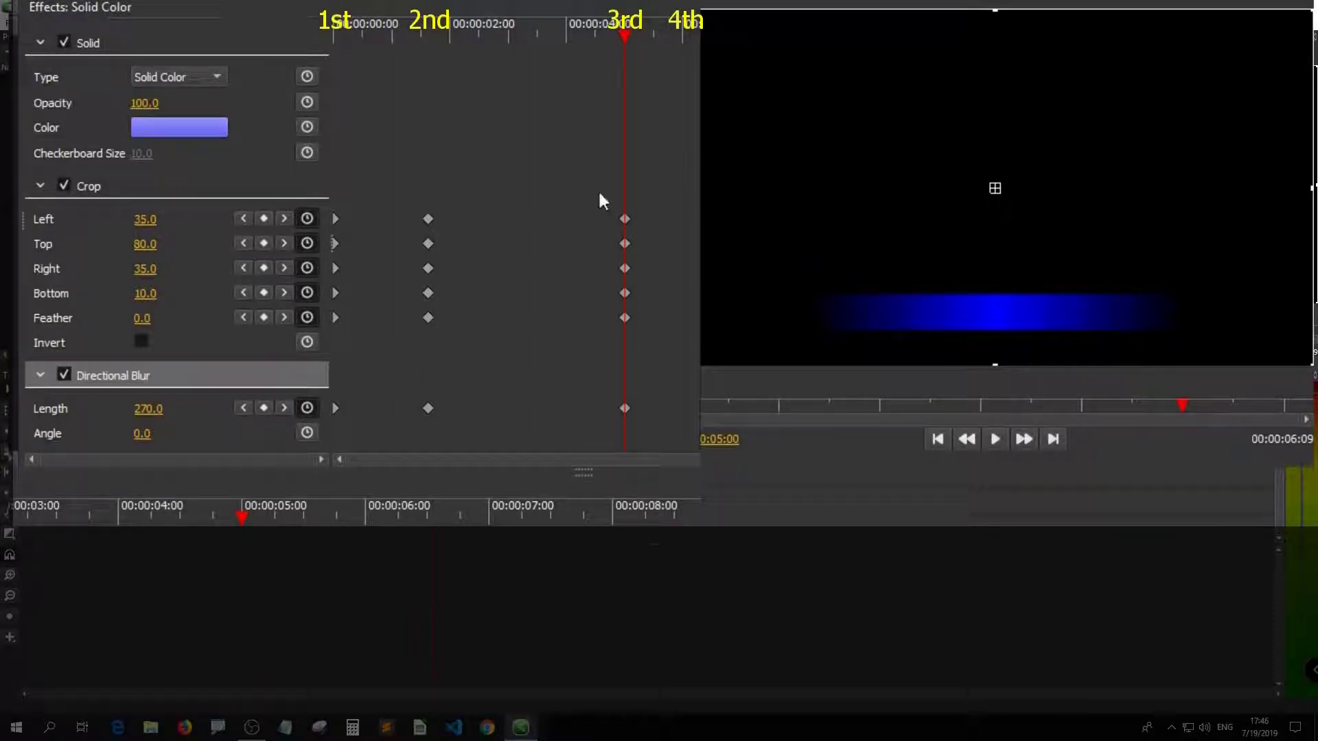
- Step through the frames between the second and third keyframes to check whether the bar and its effect values change
left_click(243, 219)
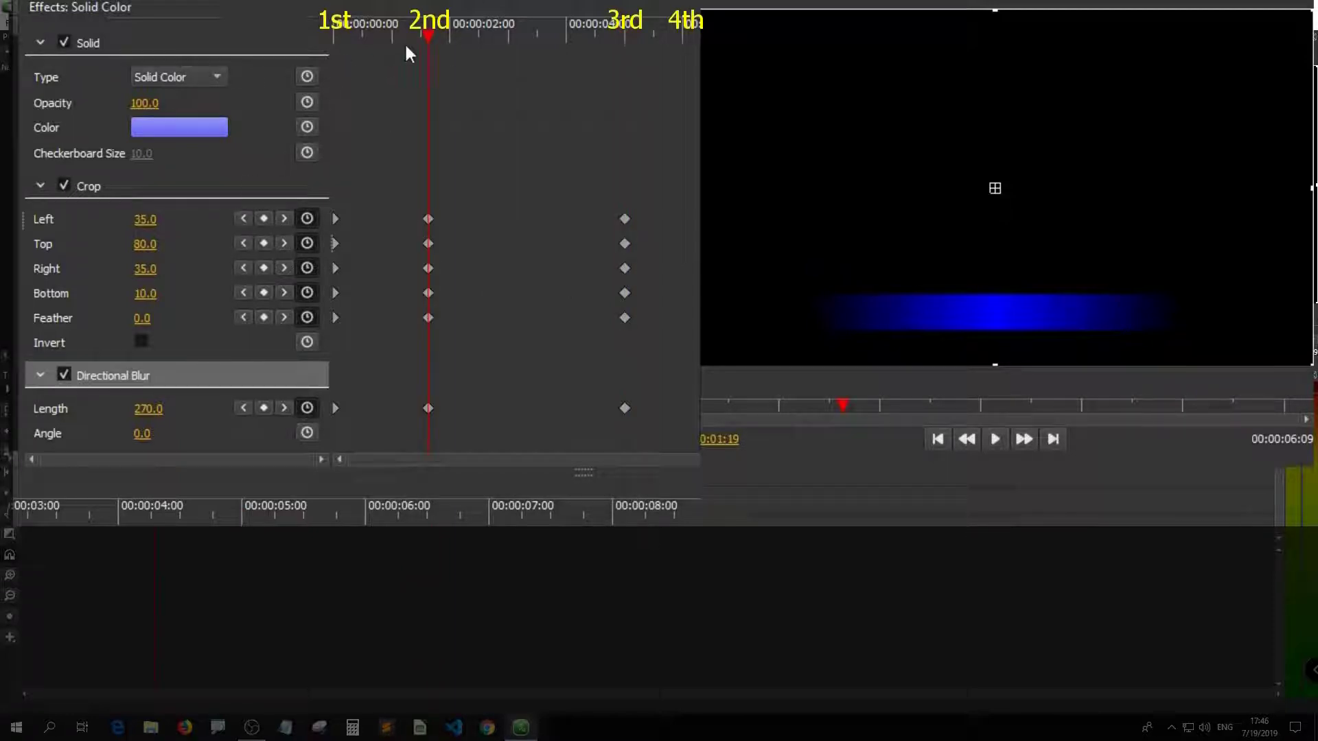
key("Right")
key("Right")
key("Right")
key("Right")
key("Right")
key("Right")
key("Right")
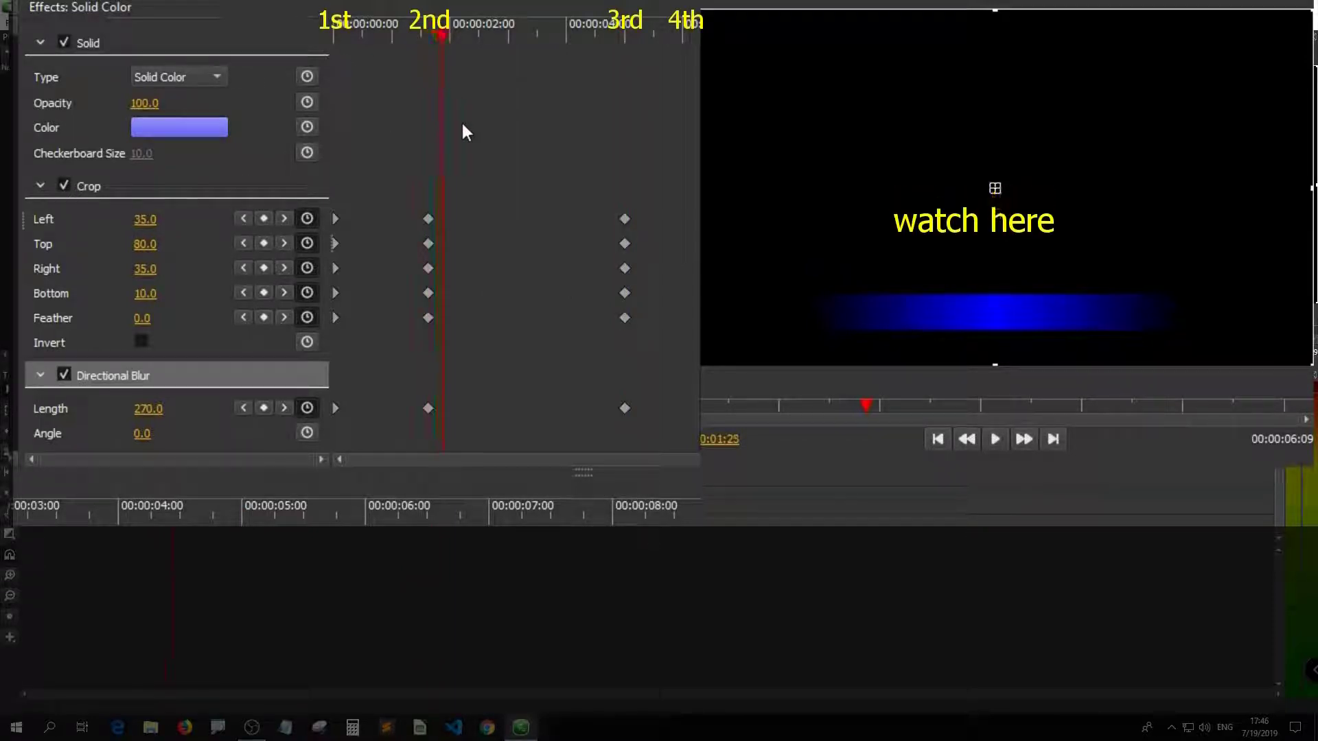
key("Right")
key("Right")
key("Right")
key("Right")
key("Right")
key("Right")
key("Right")
key("Right")
key("Right")
key("Right")
key("Right")
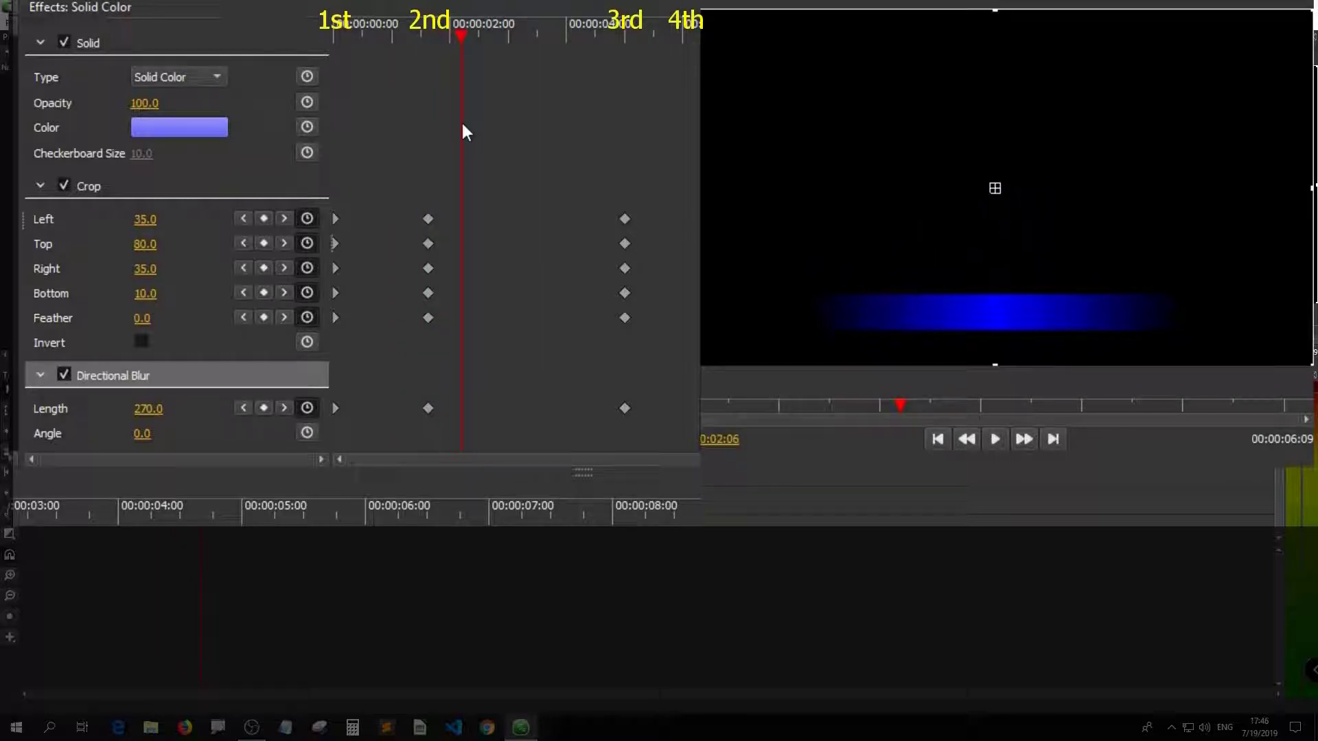
key("Right")
key("Right")
key("Right")
key("Right")
key("Right")
key("Right")
key("Right")
key("Right")
key("Right")
key("Right")
key("Right")
key("Right")
key("Right")
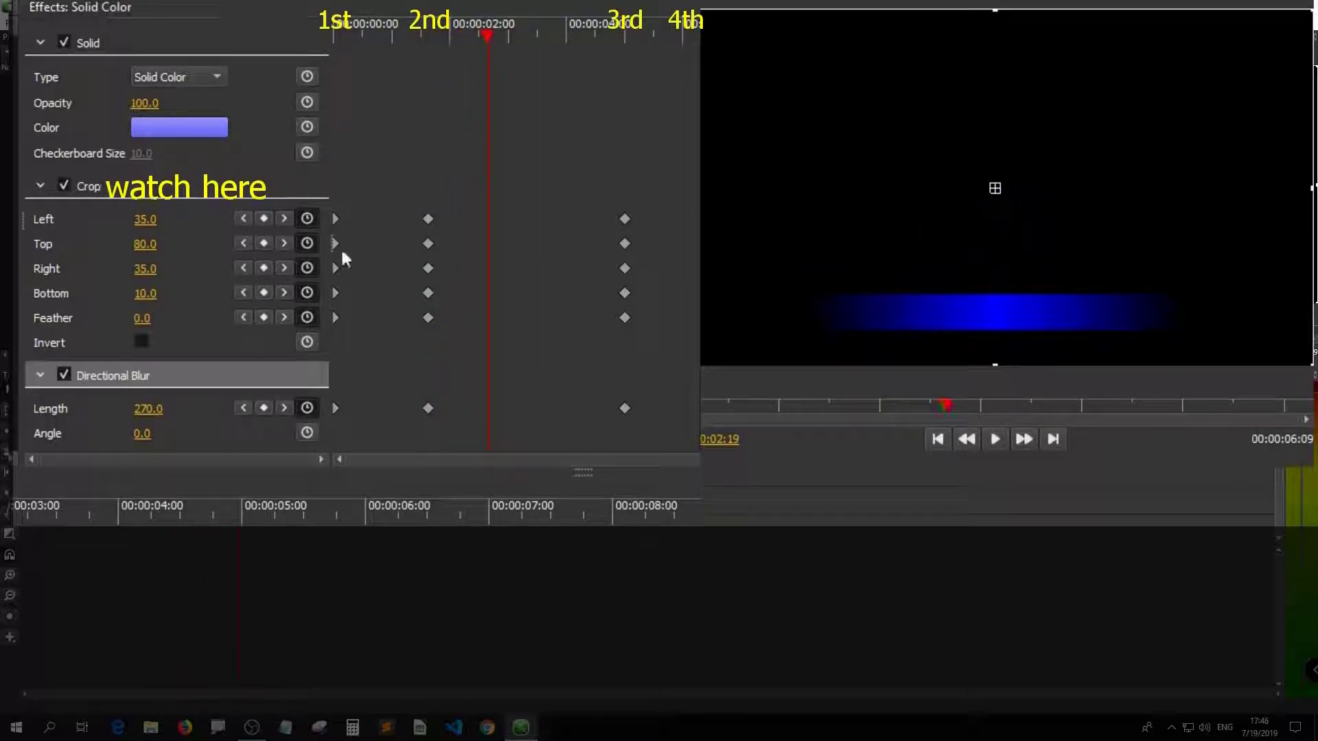
key("Right")
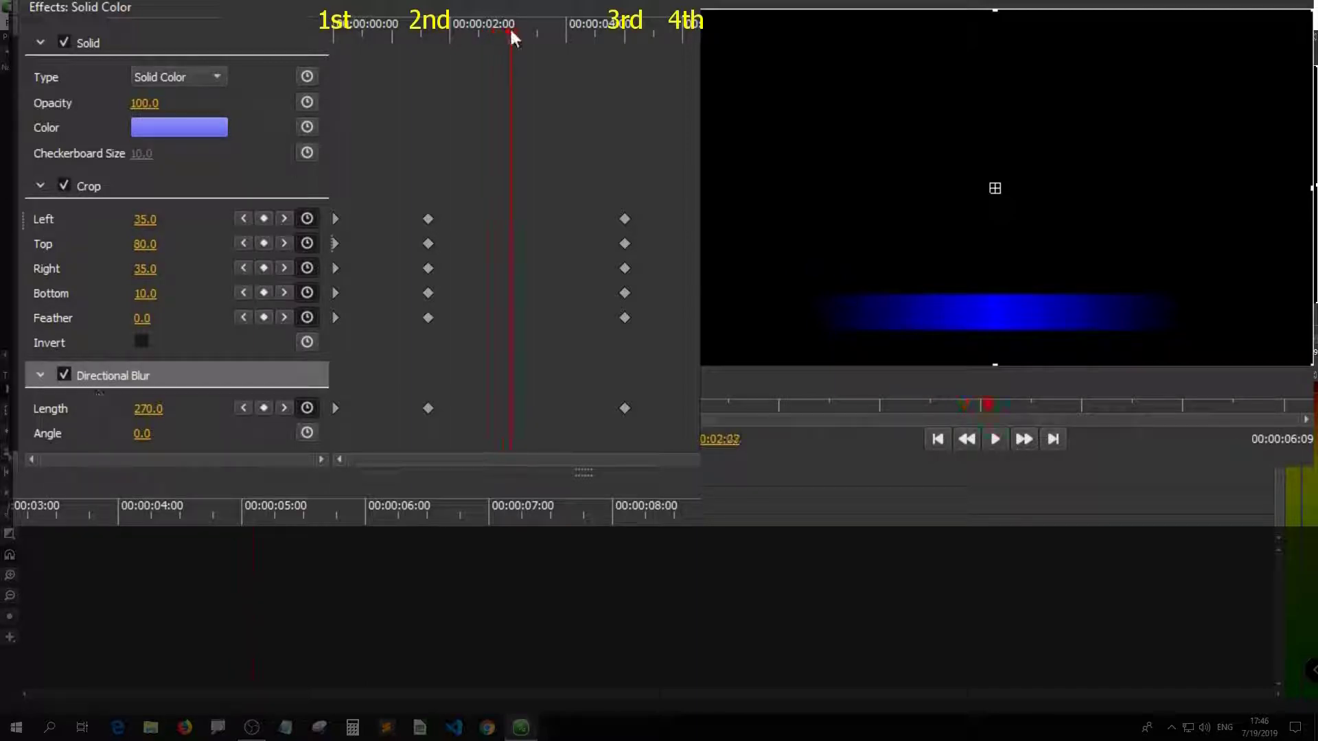
left_click(285, 218)
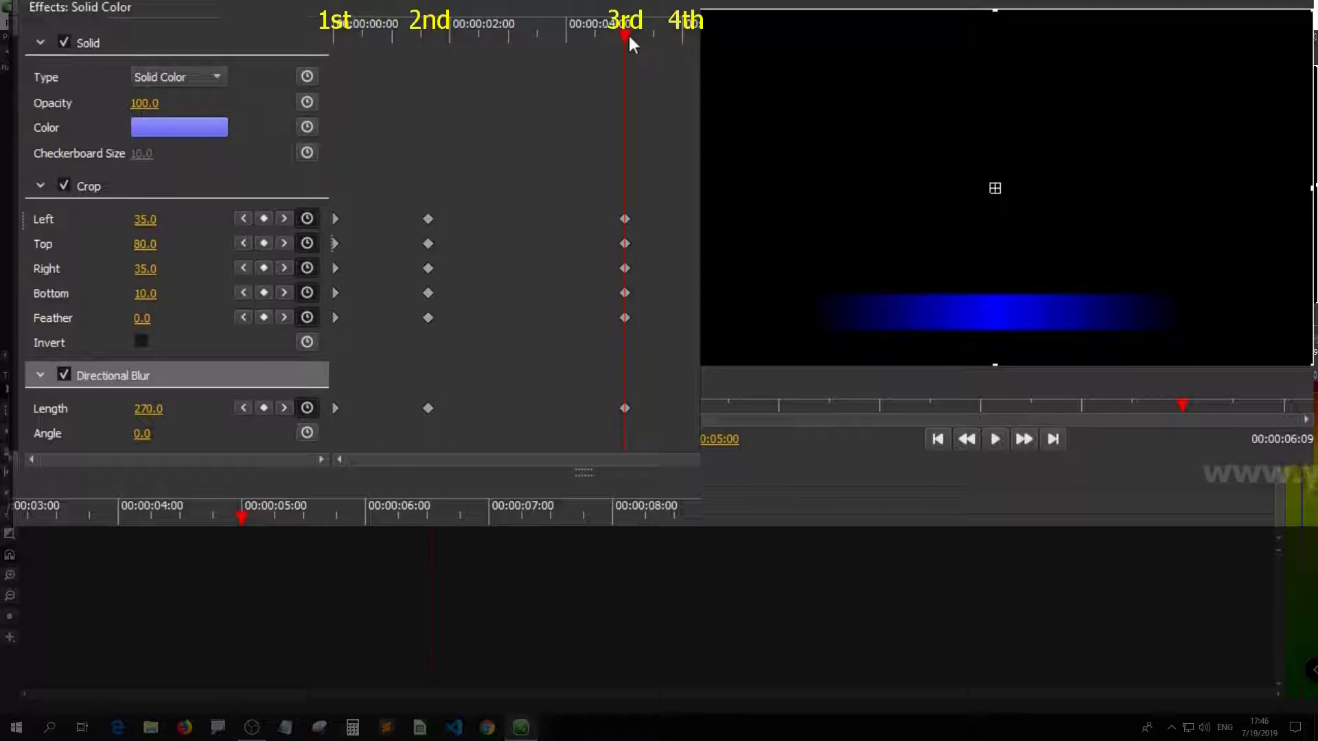
- Add a Crop Feather keyframe at the end of the clip (00:00:06:09) and set its value to 90
key("End")
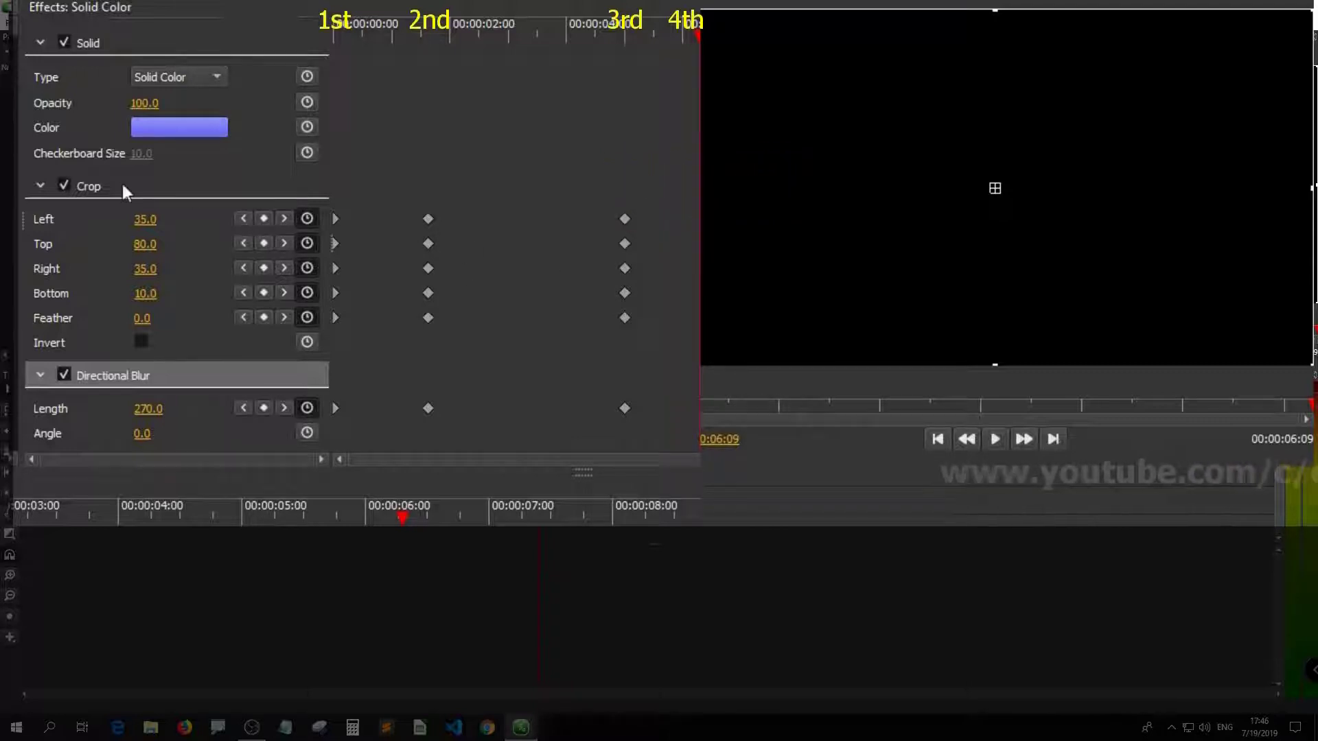
left_click(263, 317)
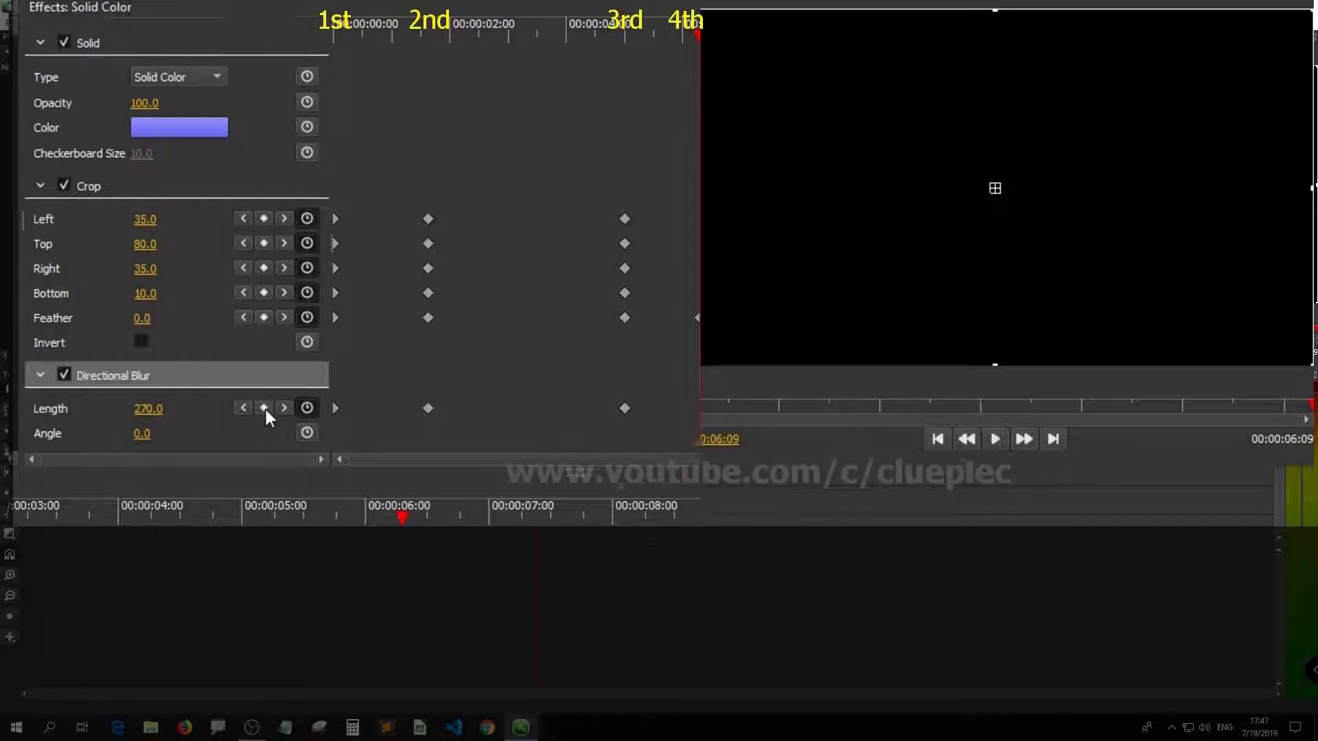
left_click(143, 318)
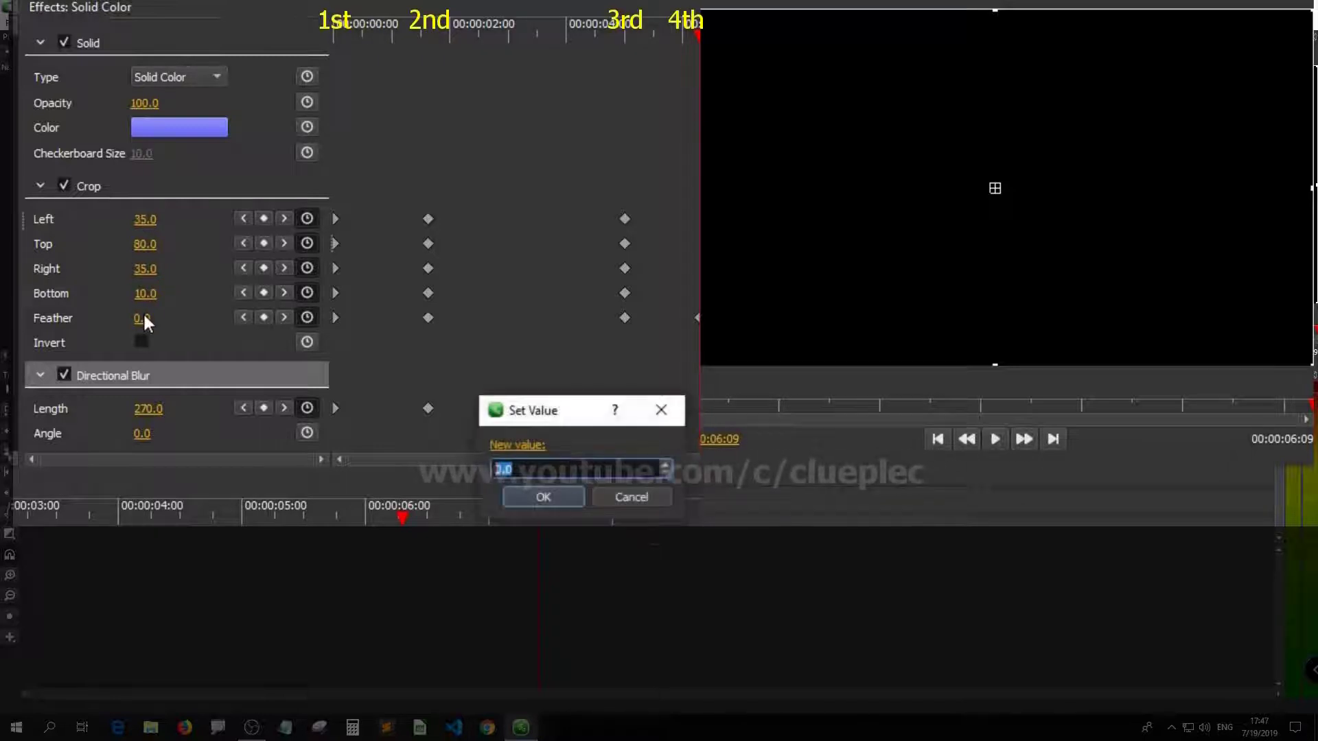
type("50")
key("Return")
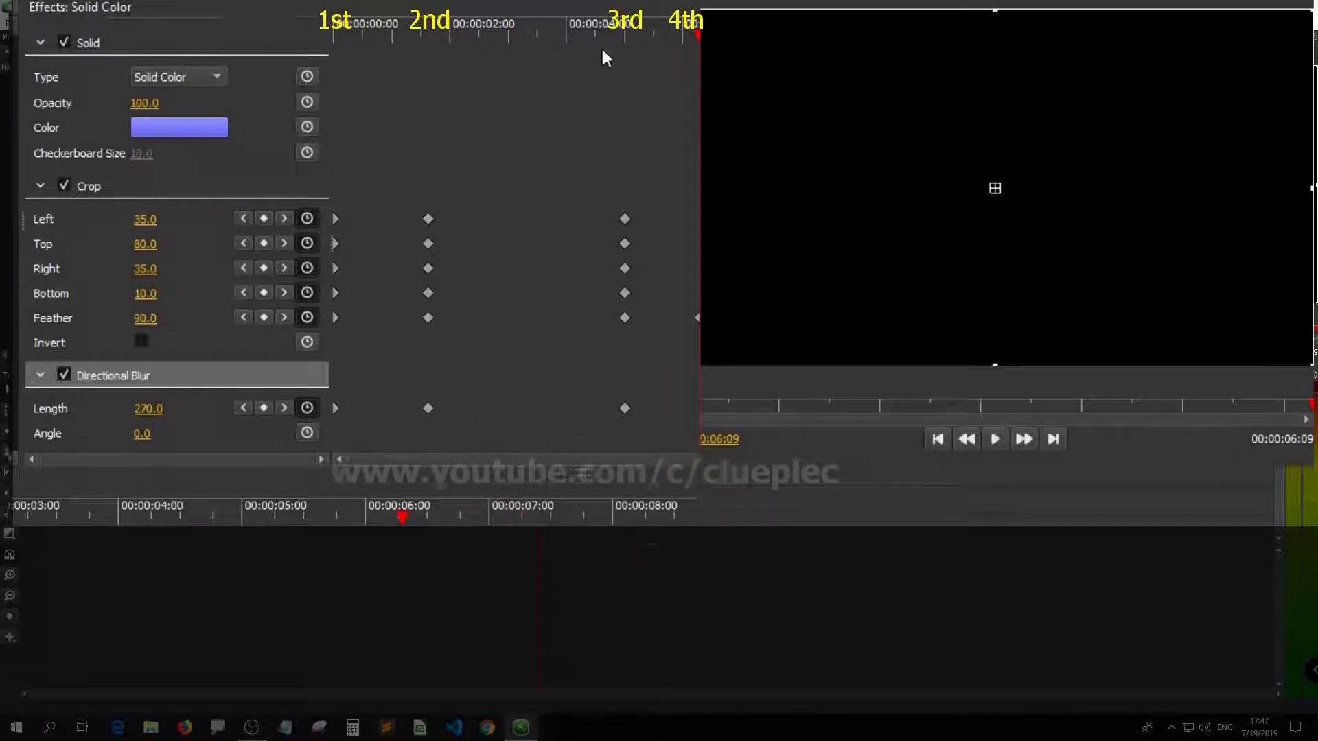
- Review the frames from the third keyframe to the end of the clip, and play the whole bar animation from the start
left_click(243, 219)
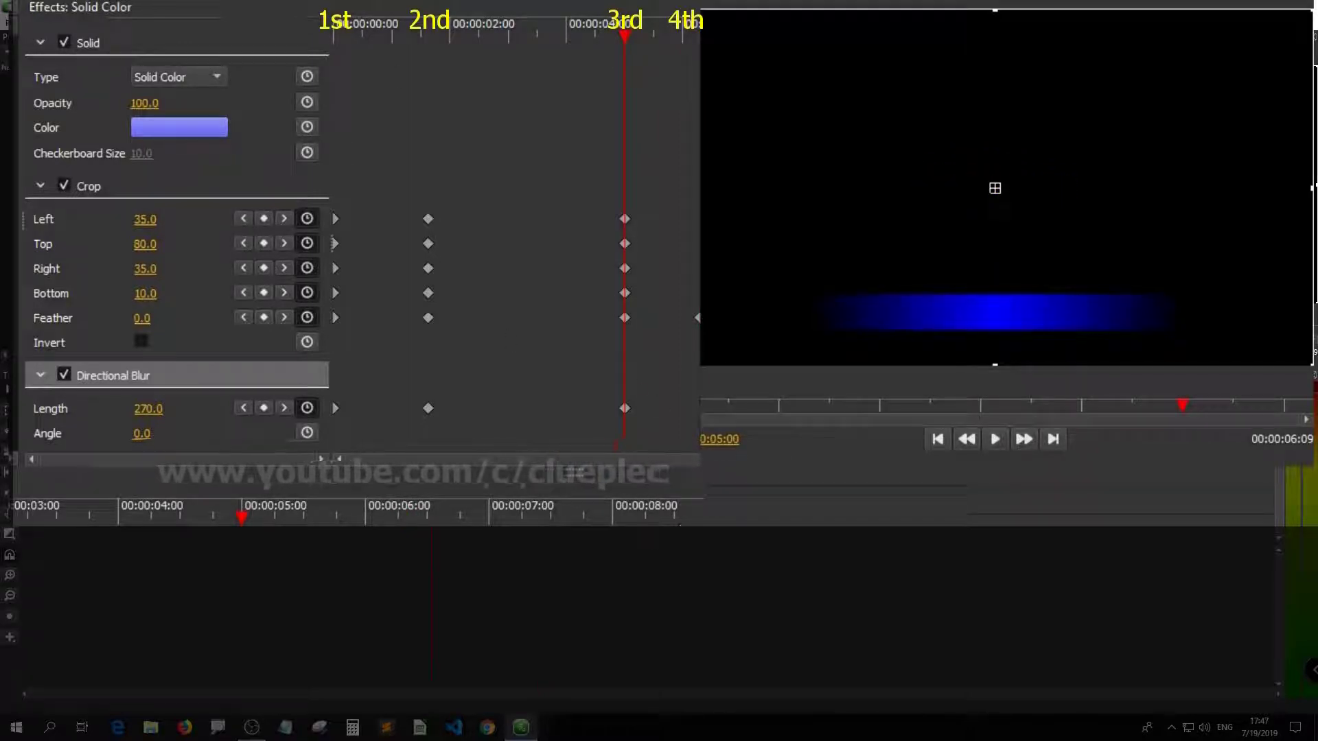
key("Right")
key("Right")
key("Right")
key("Right")
key("Right")
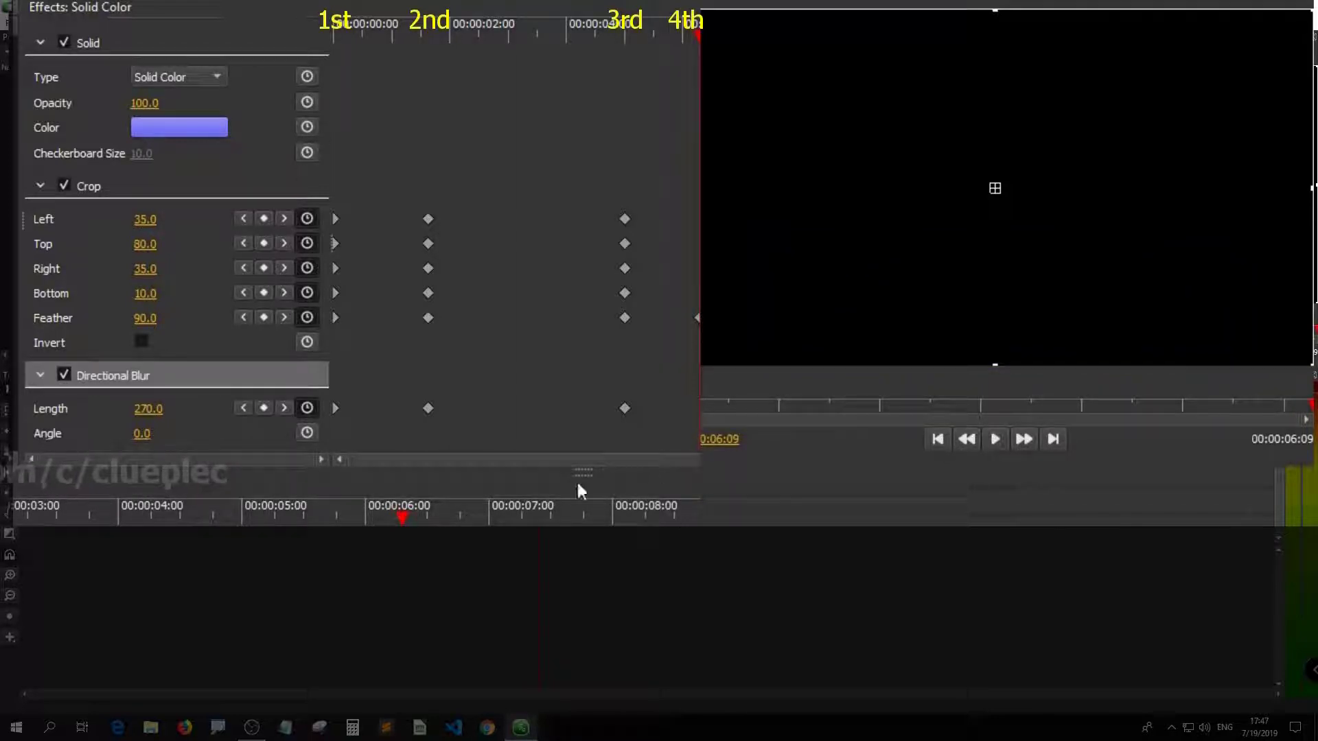
key("Home")
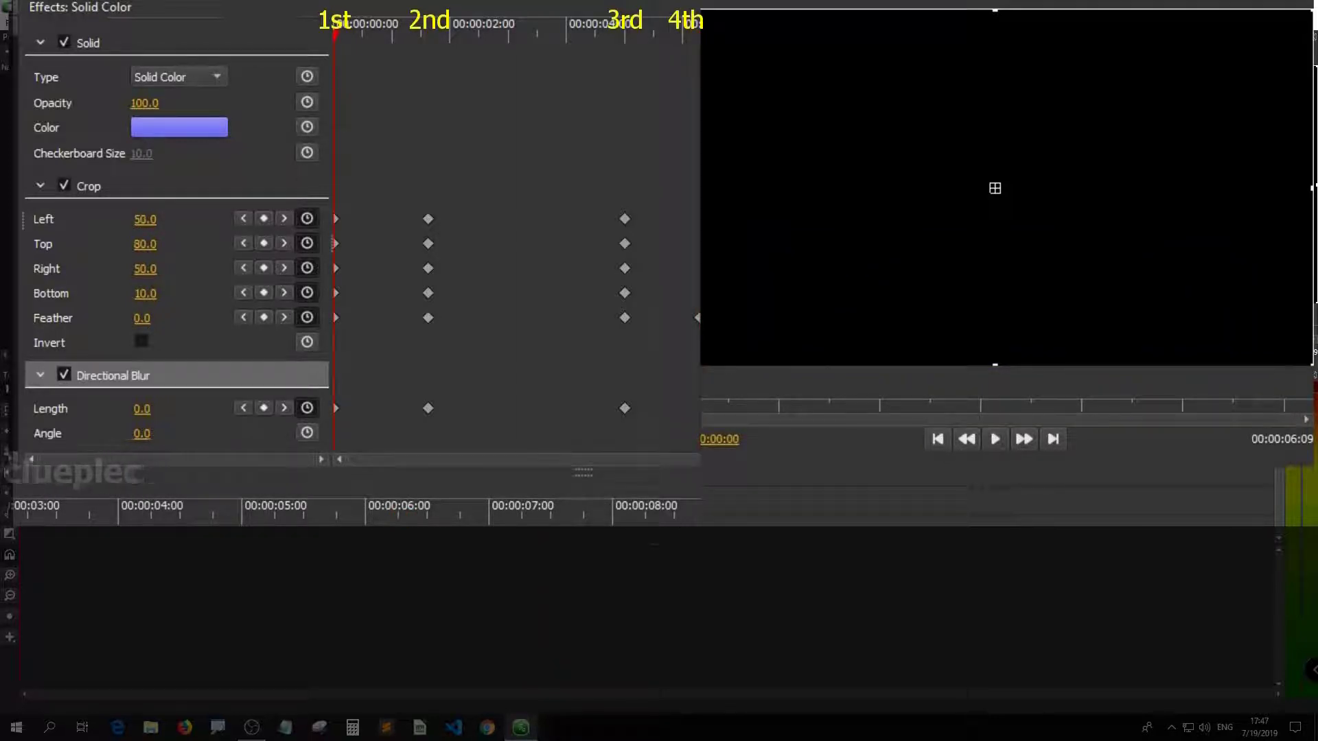
key("space")
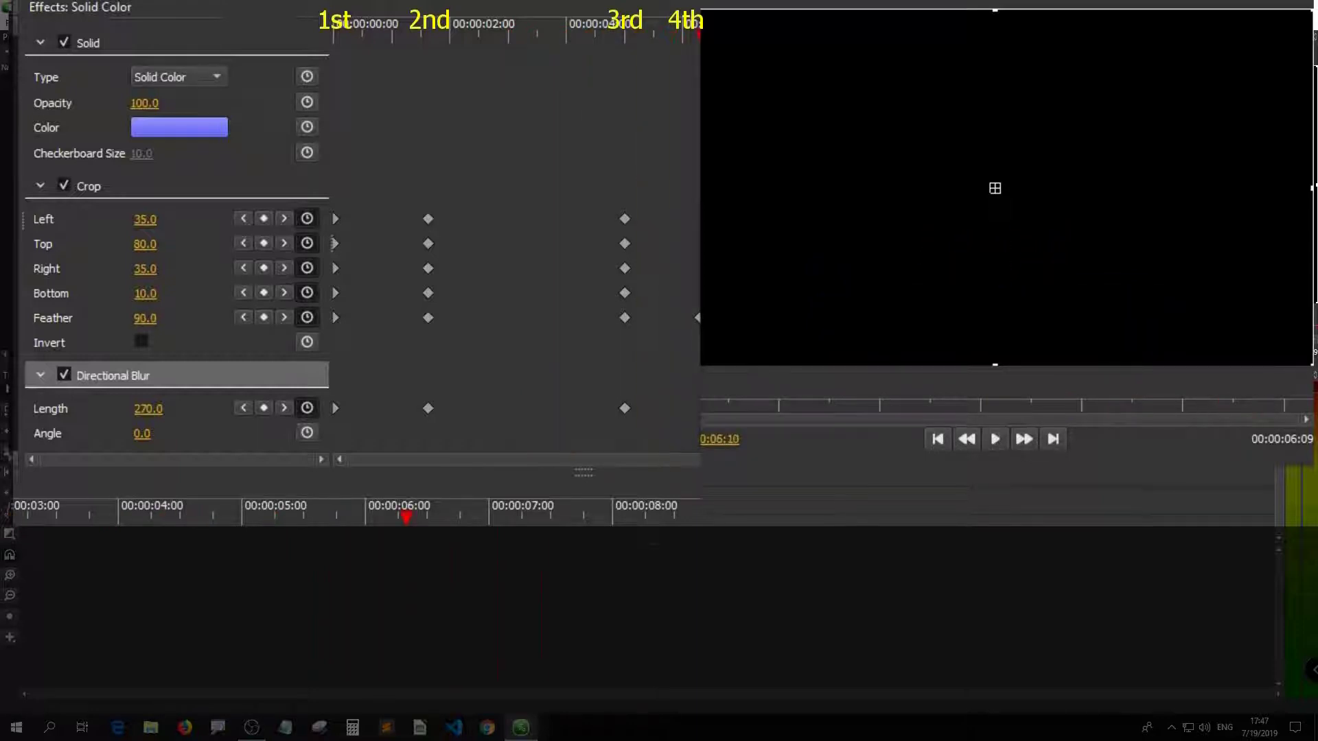
left_click(263, 514)
key("Home")
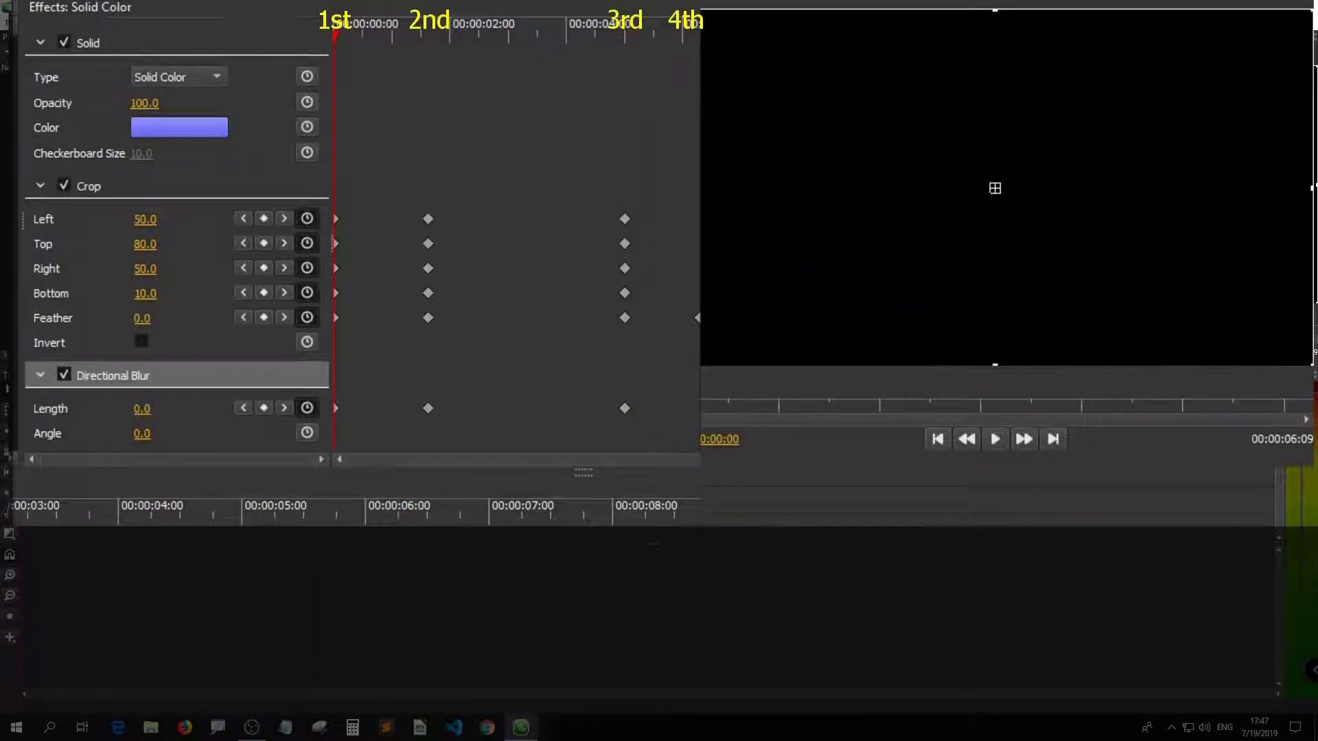
- Save the project to Storage (D:) as olivetest.ove, overwriting the existing file
key("ctrl+s")
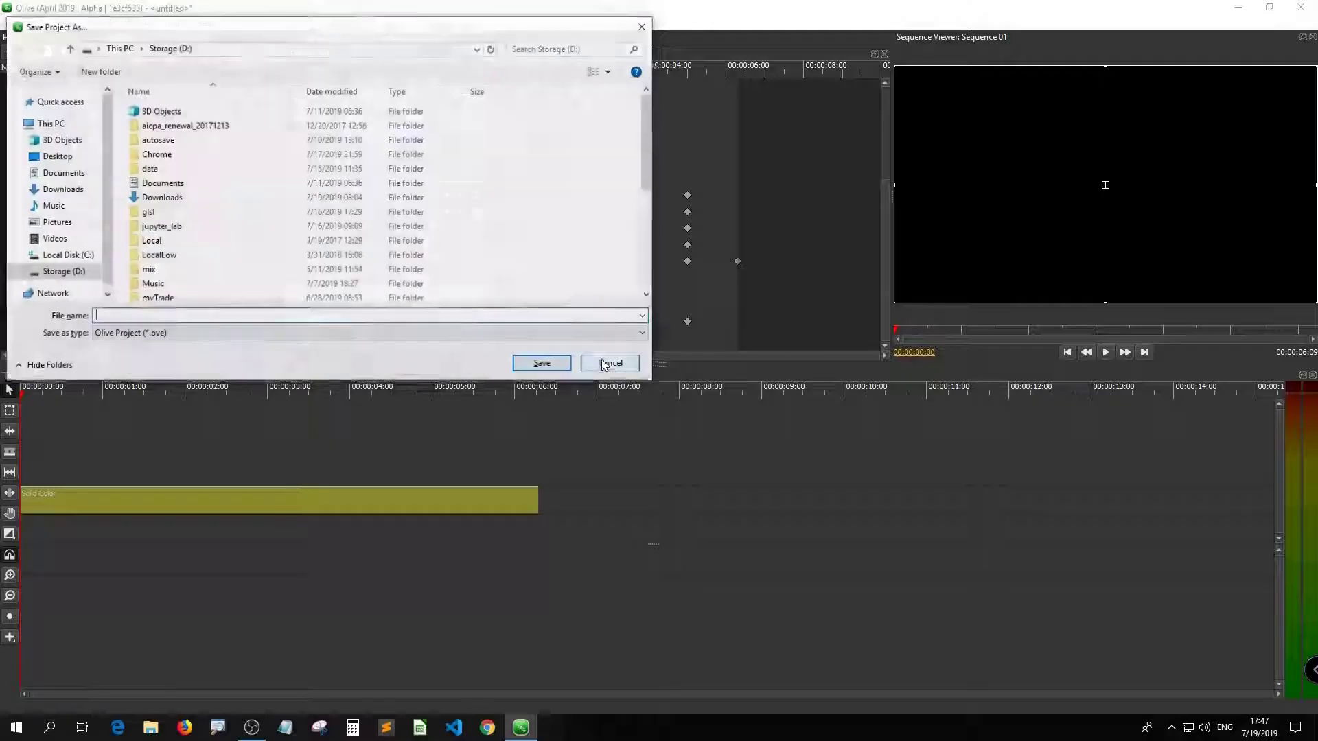
scroll(432, 206, "down", 5)
left_click(227, 294)
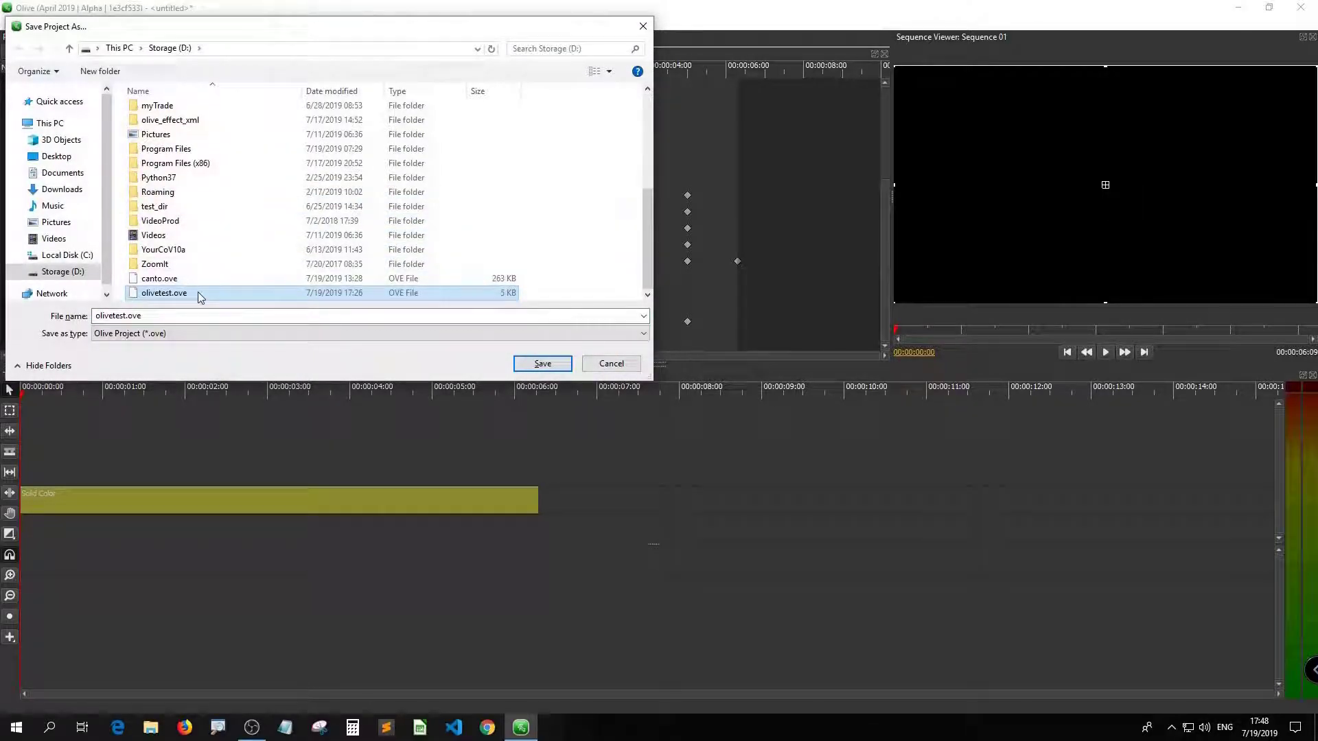
left_click(542, 364)
left_click(696, 368)
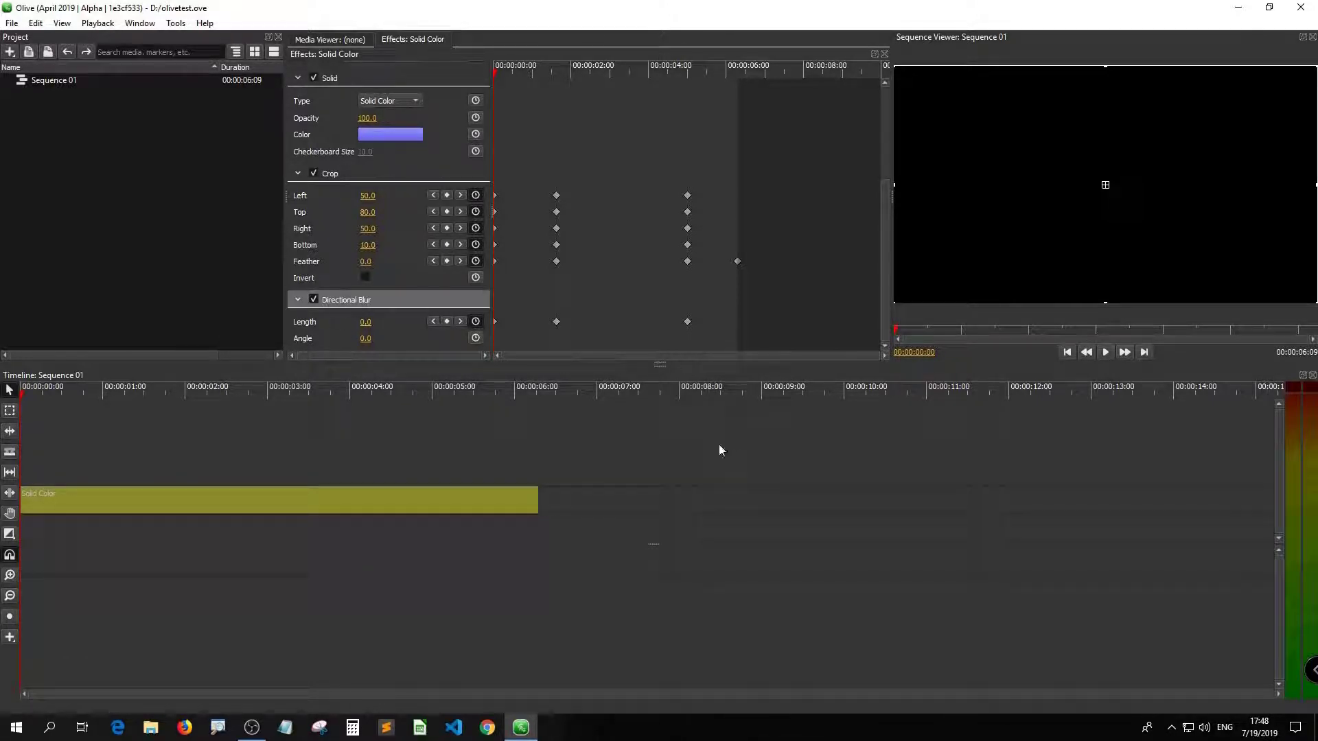
- Set up an export of Sequence 01 with the libx265 H.265 / HEVC codec and a CRF quality of 17
left_click(281, 395)
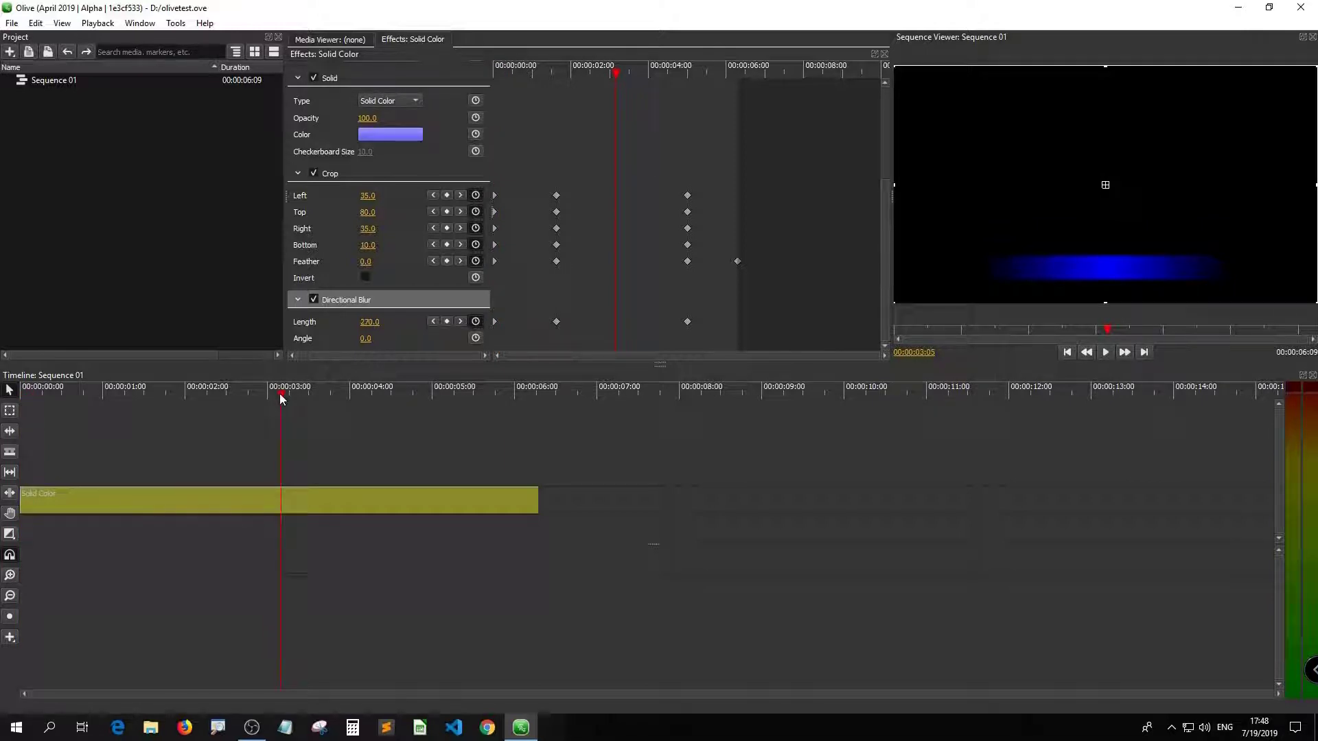
key("ctrl+m")
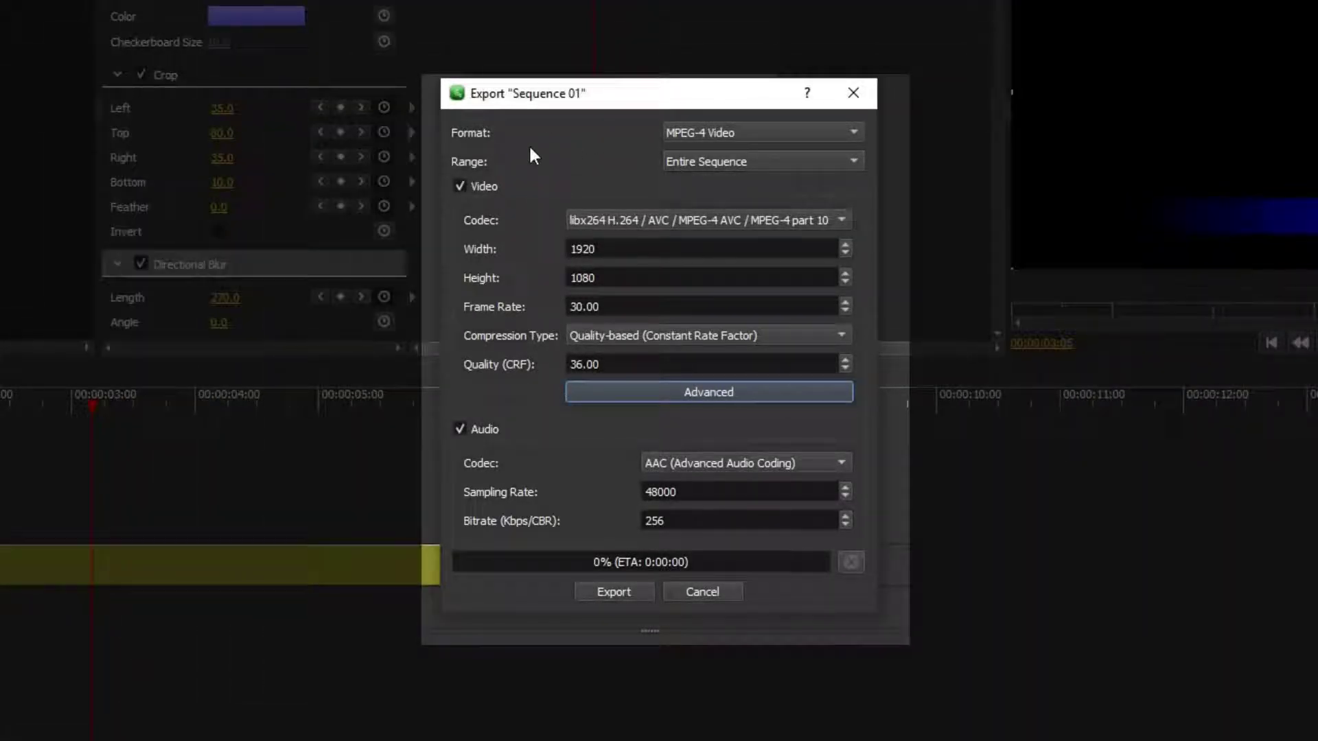
left_click(645, 219)
left_click(627, 232)
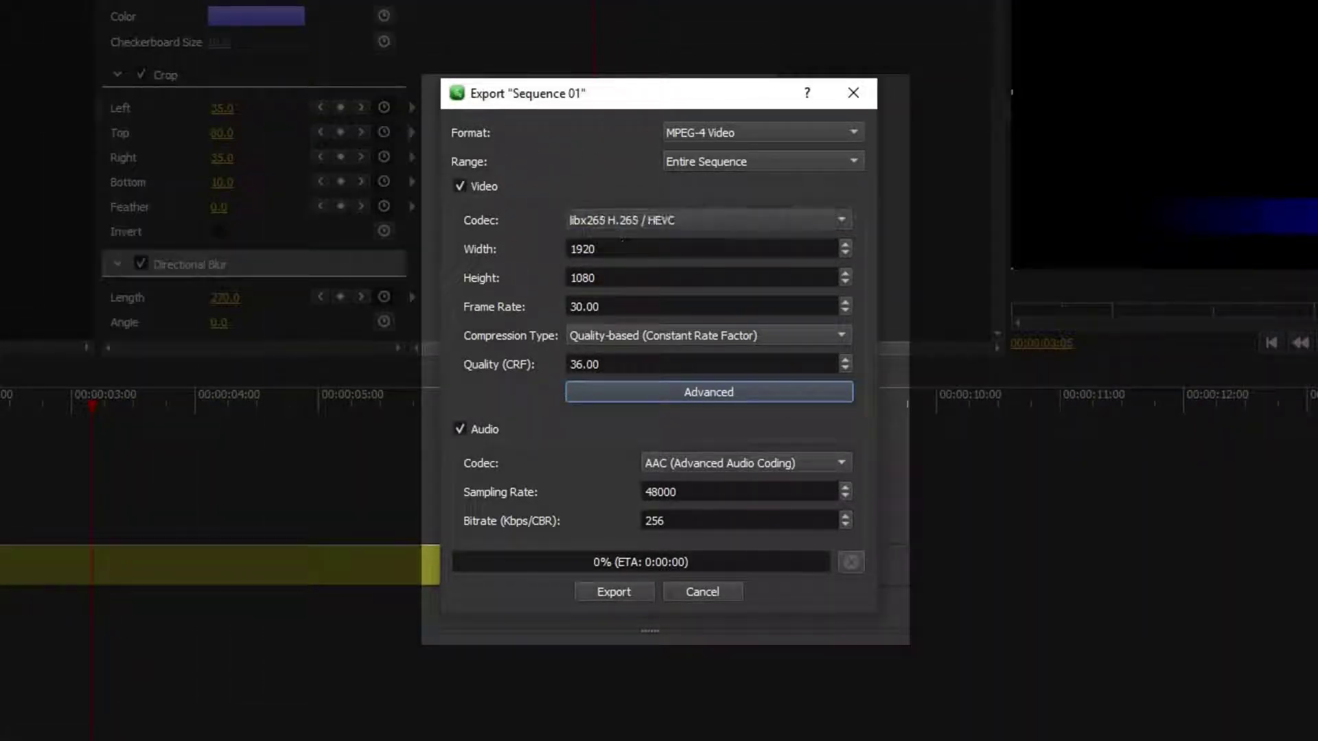
left_click_drag(616, 367, 532, 362)
type("17")
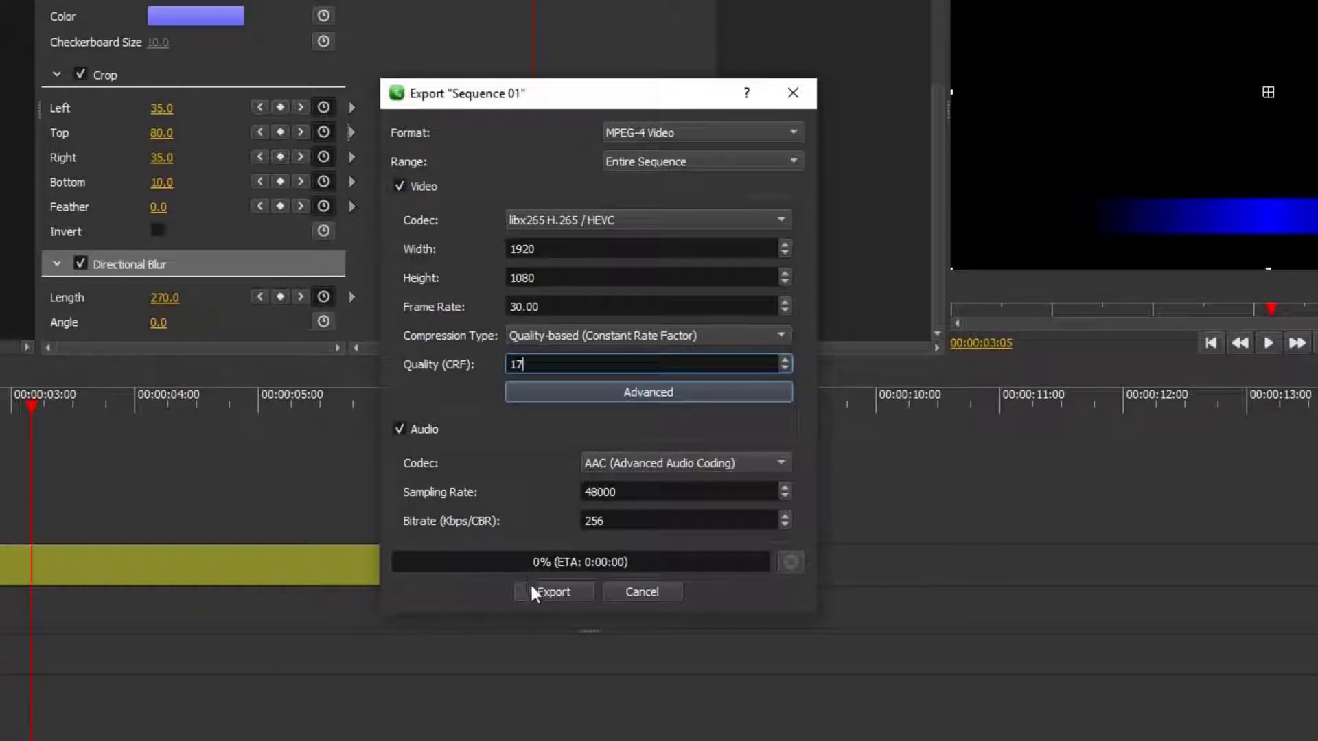
- Export the sequence as an MPEG-4 video named testeffect on Storage (D:)
left_click(597, 591)
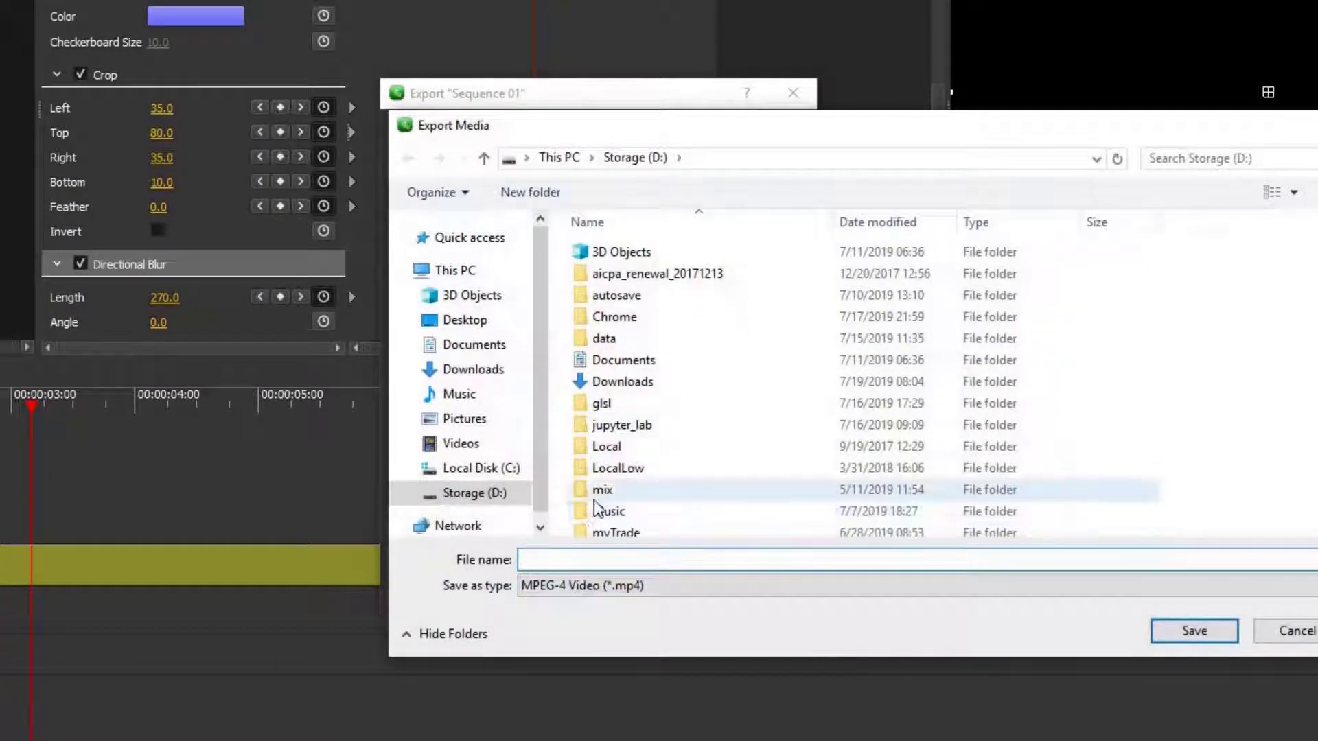
type("test")
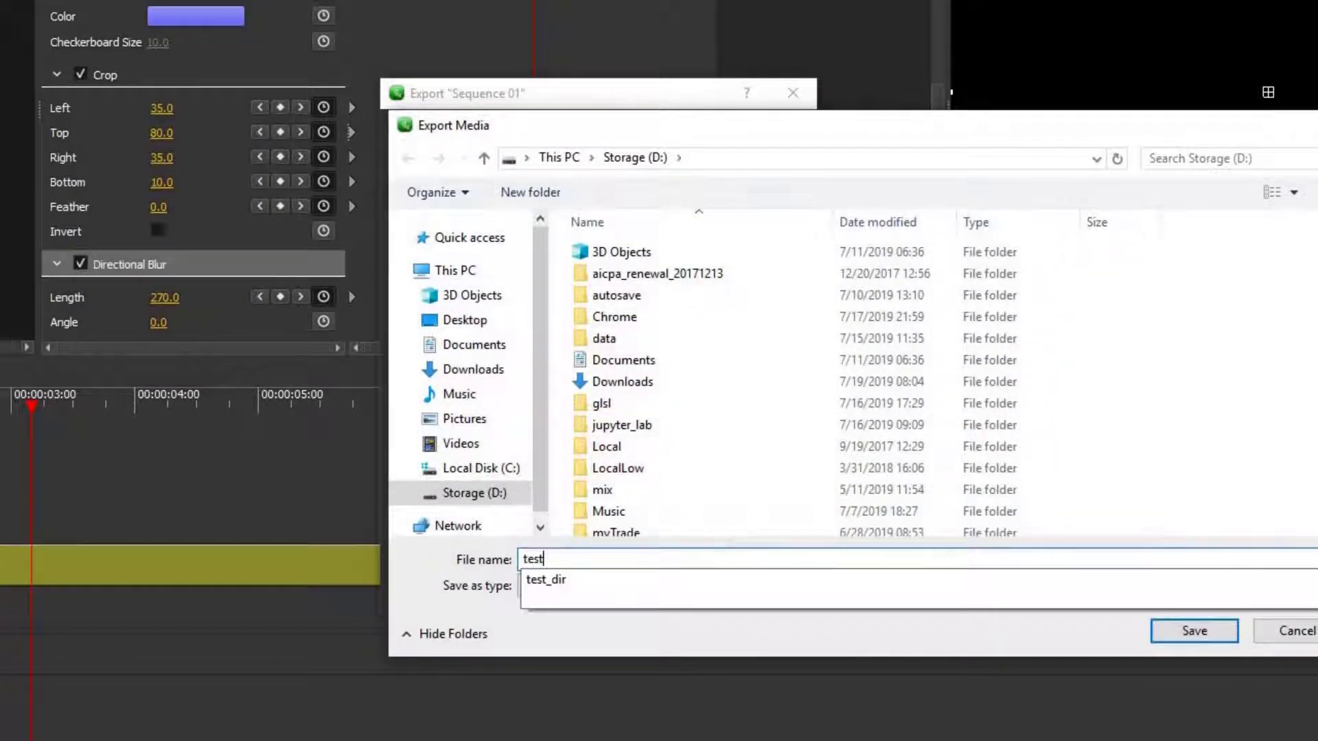
type("effect")
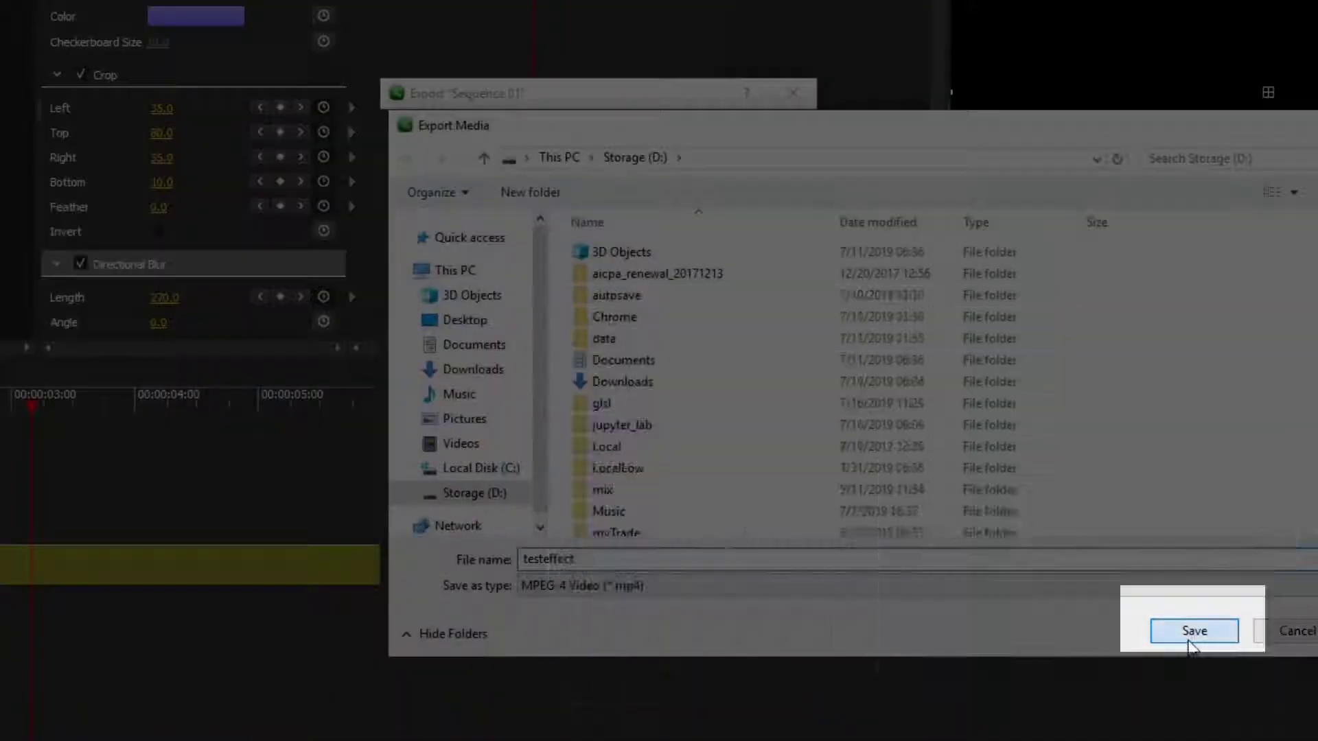
left_click(1193, 631)
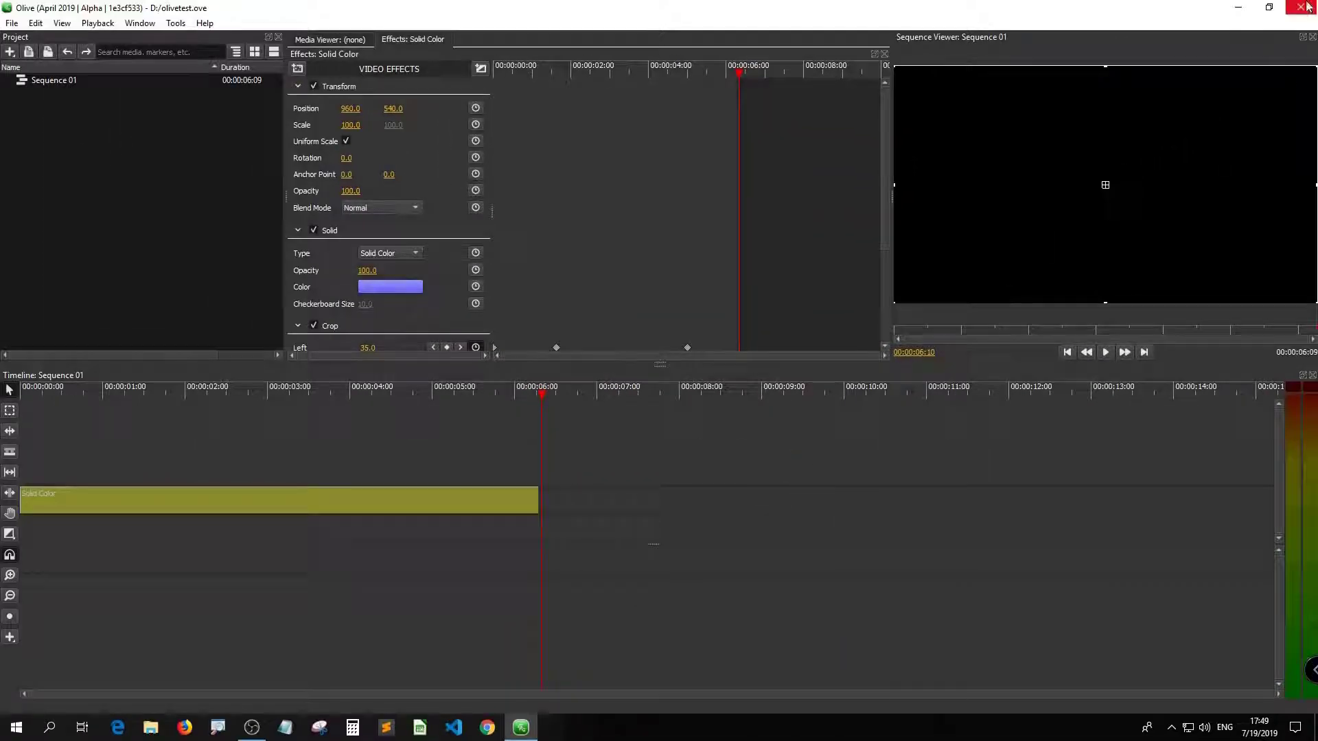
- Close Olive and open the olive folder inside Olive-1e3cf53-Windows-x86_64 under Program Files on Storage (D:) in File Explorer
left_click(1302, 7)
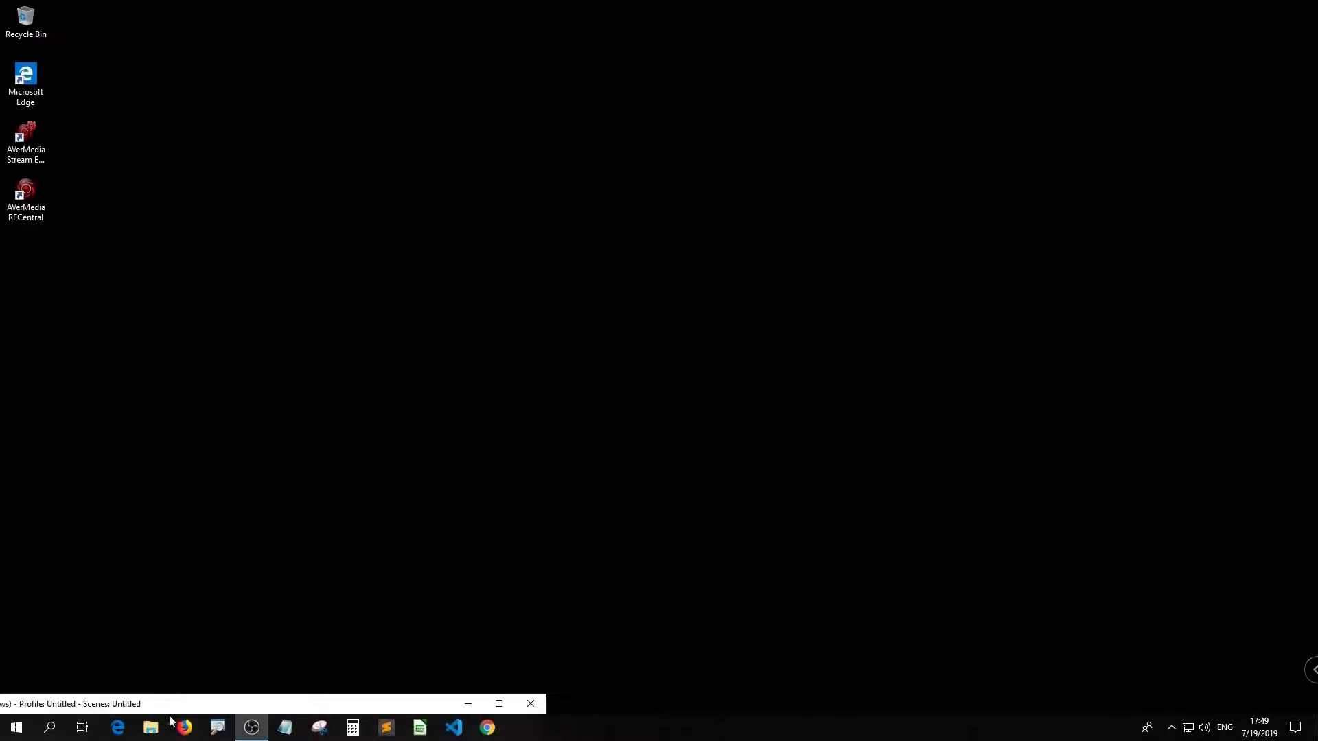
left_click(150, 728)
double_click(823, 364)
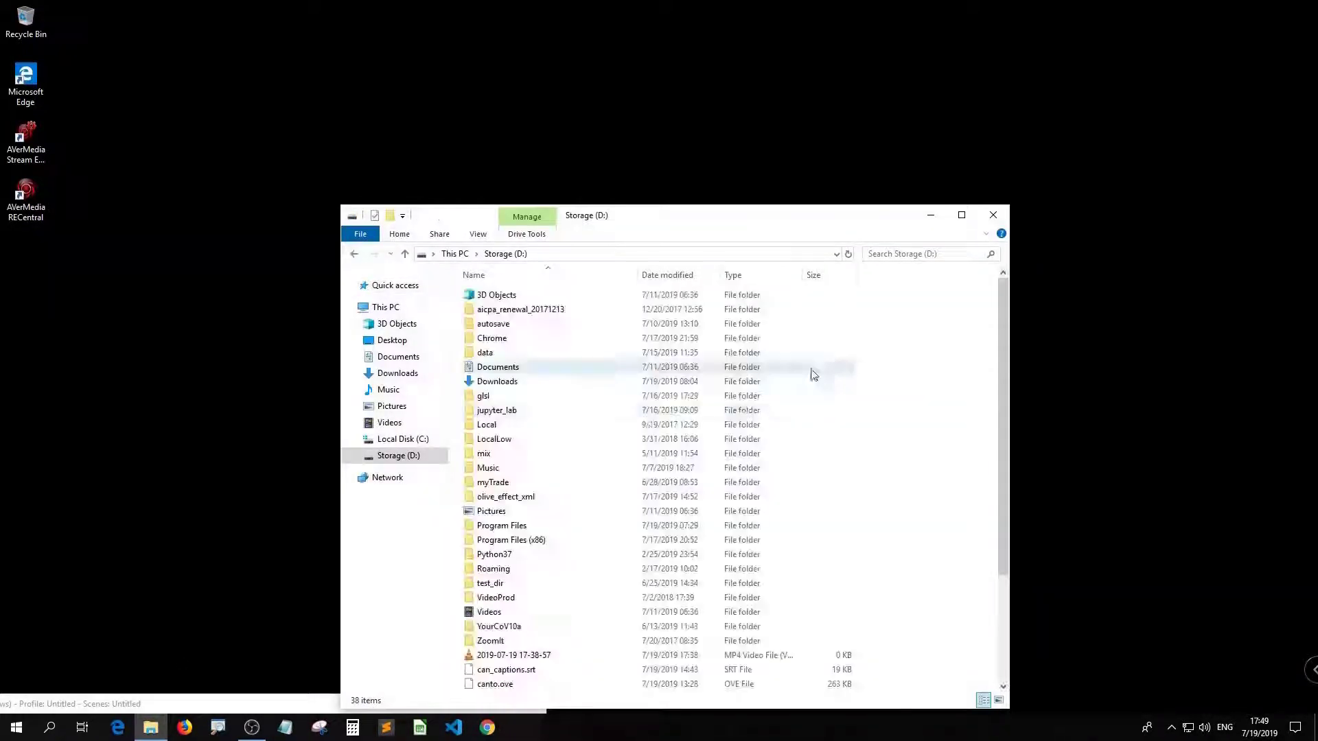
scroll(520, 496, "down", 2)
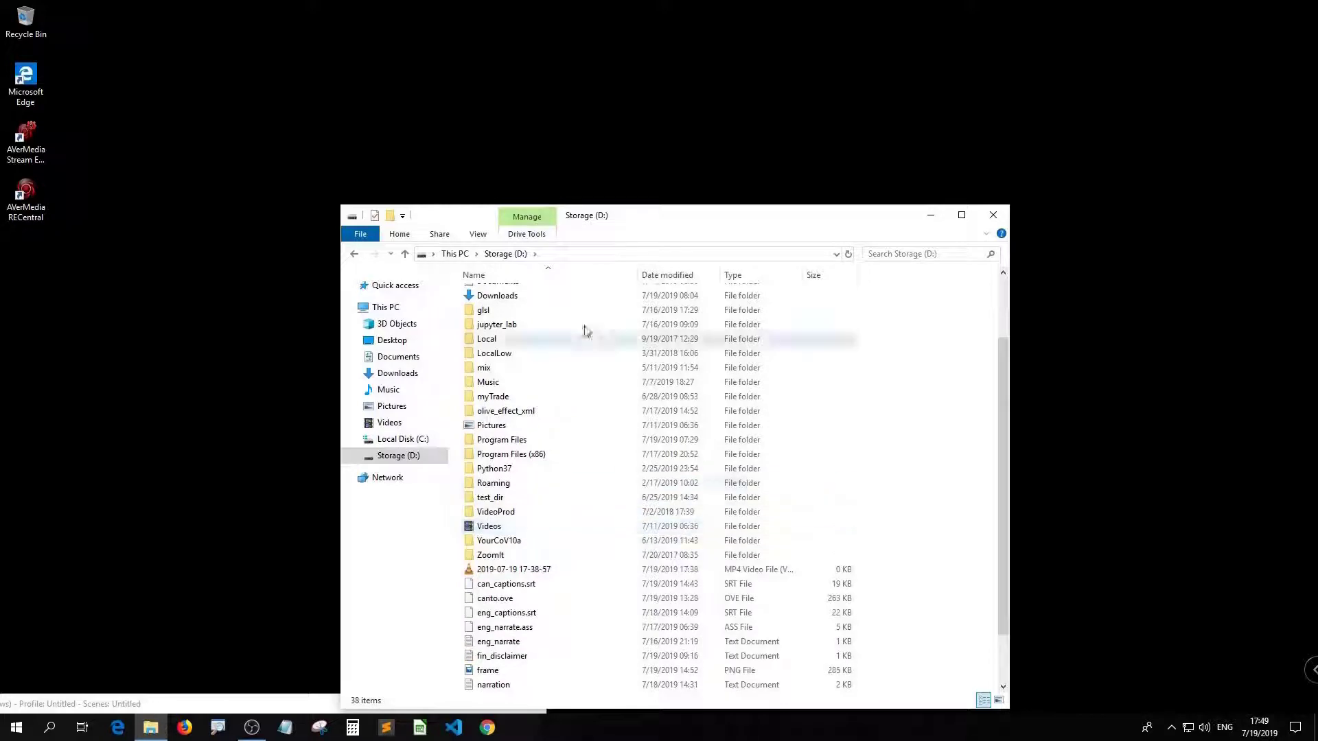
double_click(517, 435)
double_click(514, 425)
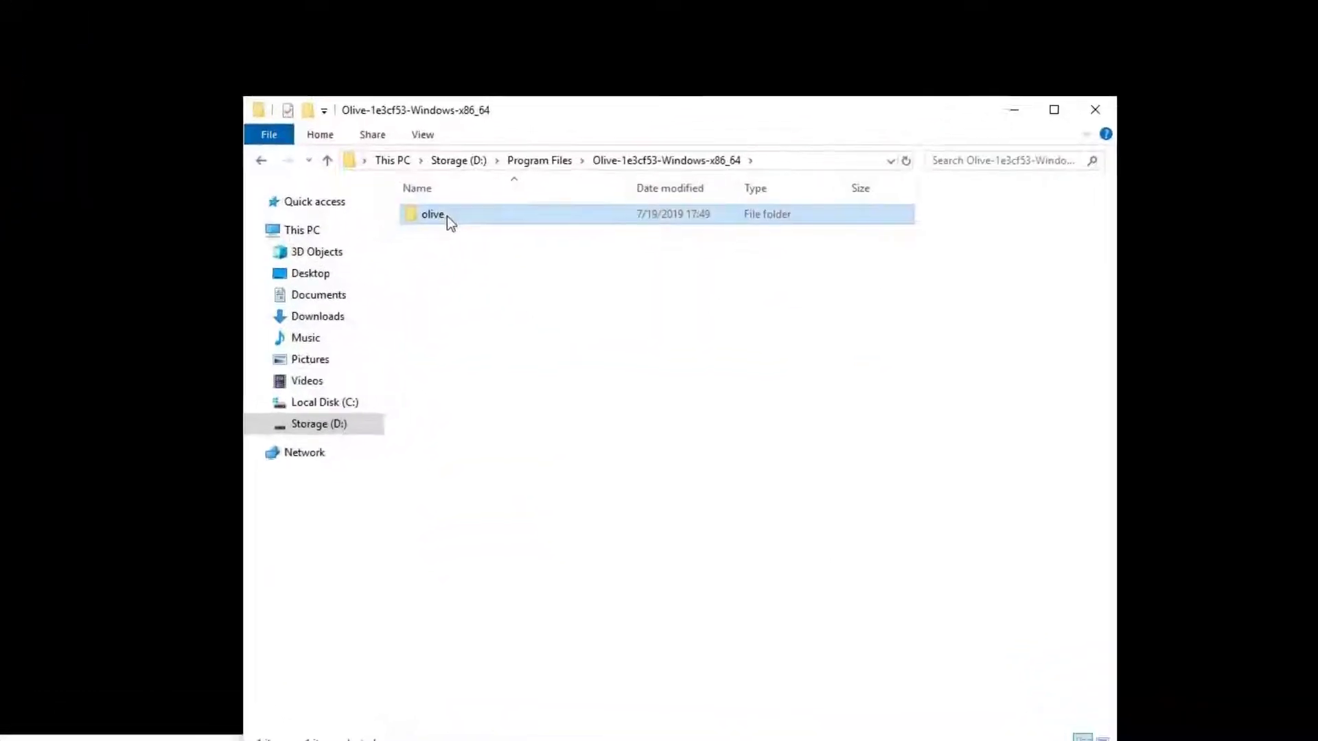
double_click(496, 300)
- Launch olive-editor from the program folder and dismiss the welcome message
scroll(558, 516, "down", 10)
left_click(371, 390)
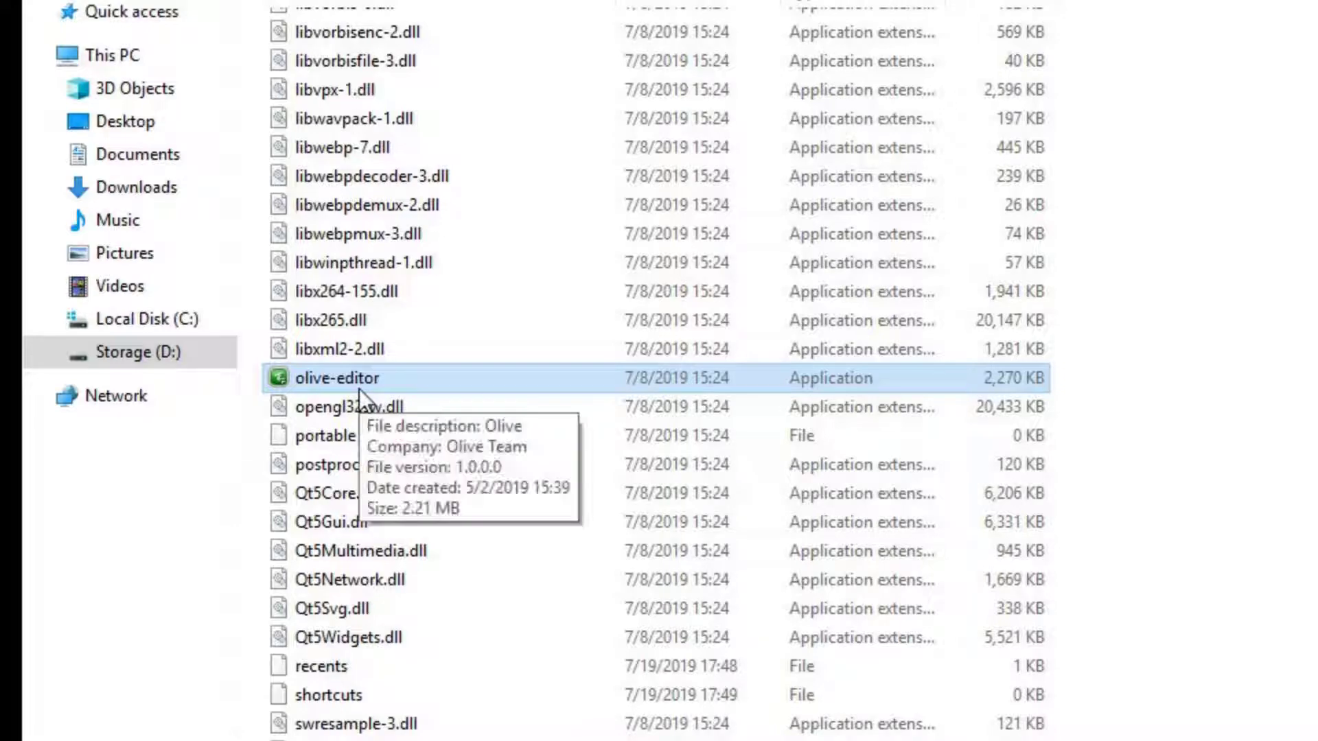
double_click(359, 382)
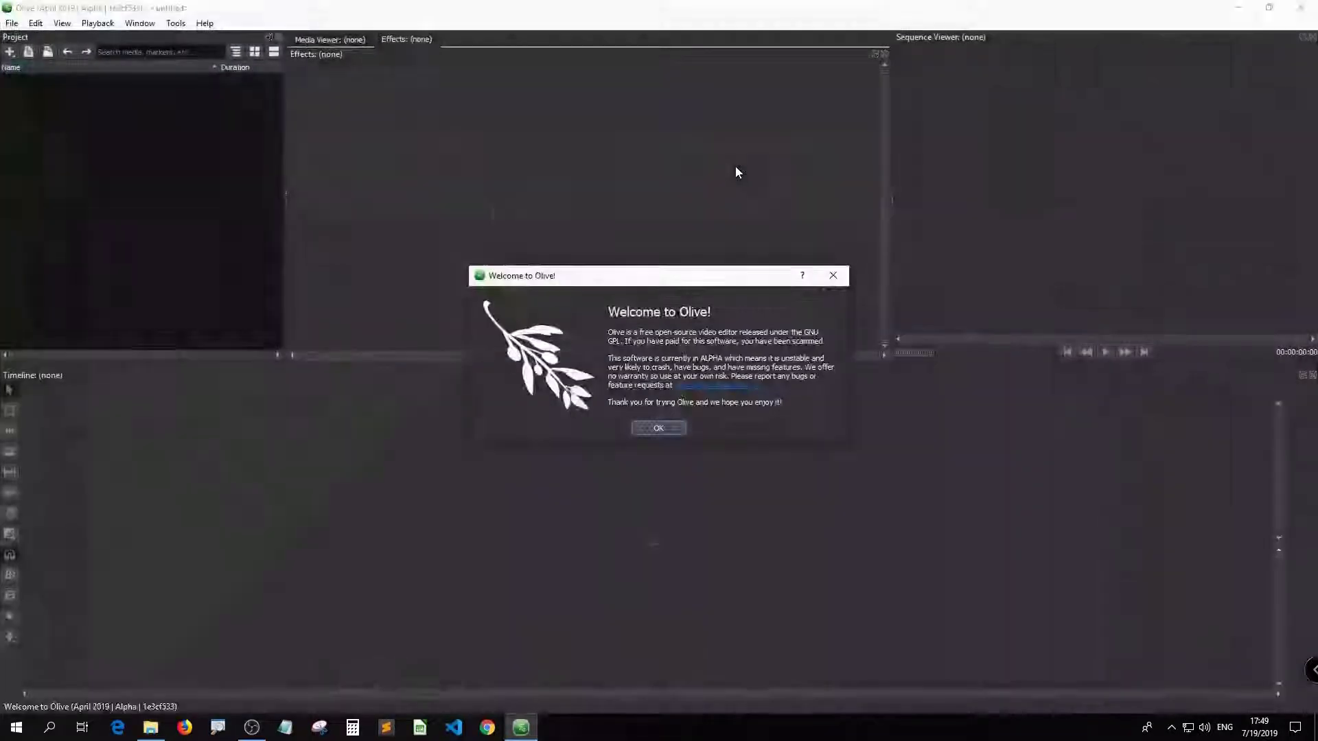
left_click(677, 431)
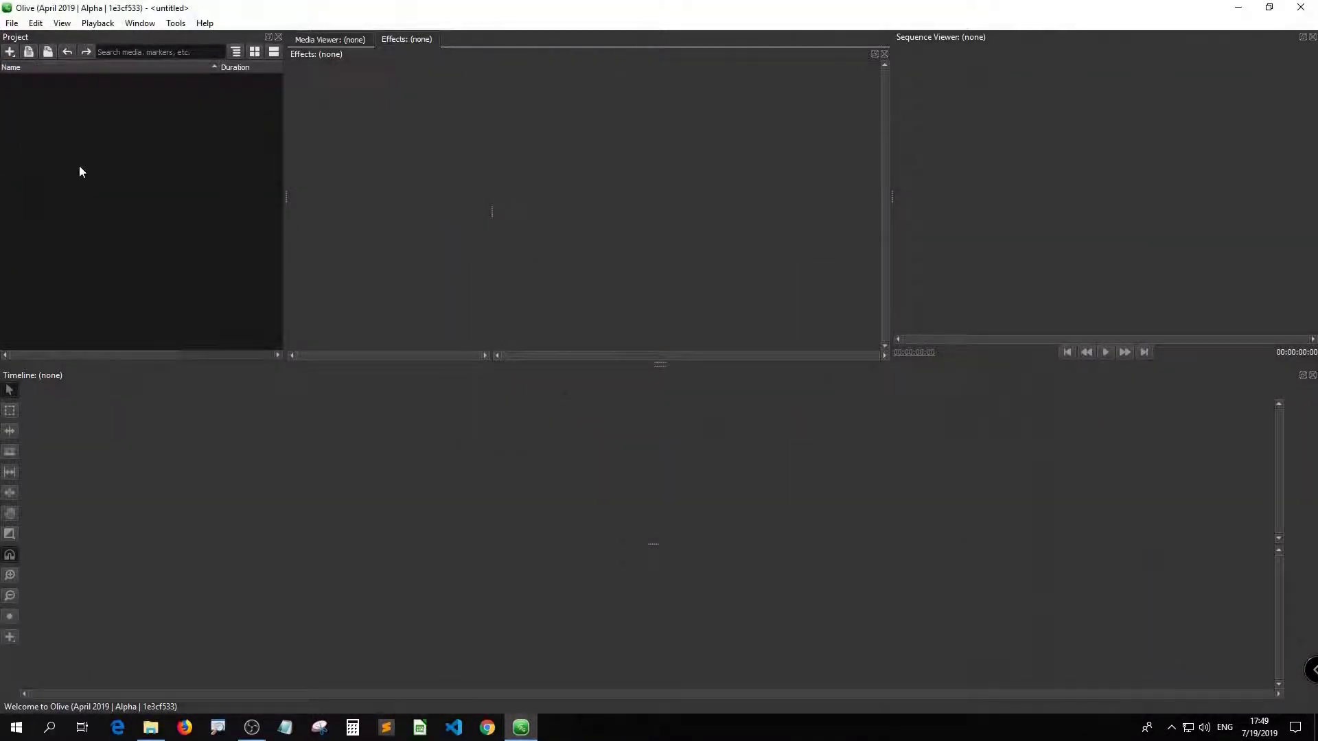
- Import profile_edit3.mp4, place it on the timeline as a new sequence, and review the sequence settings without changing them
double_click(249, 269)
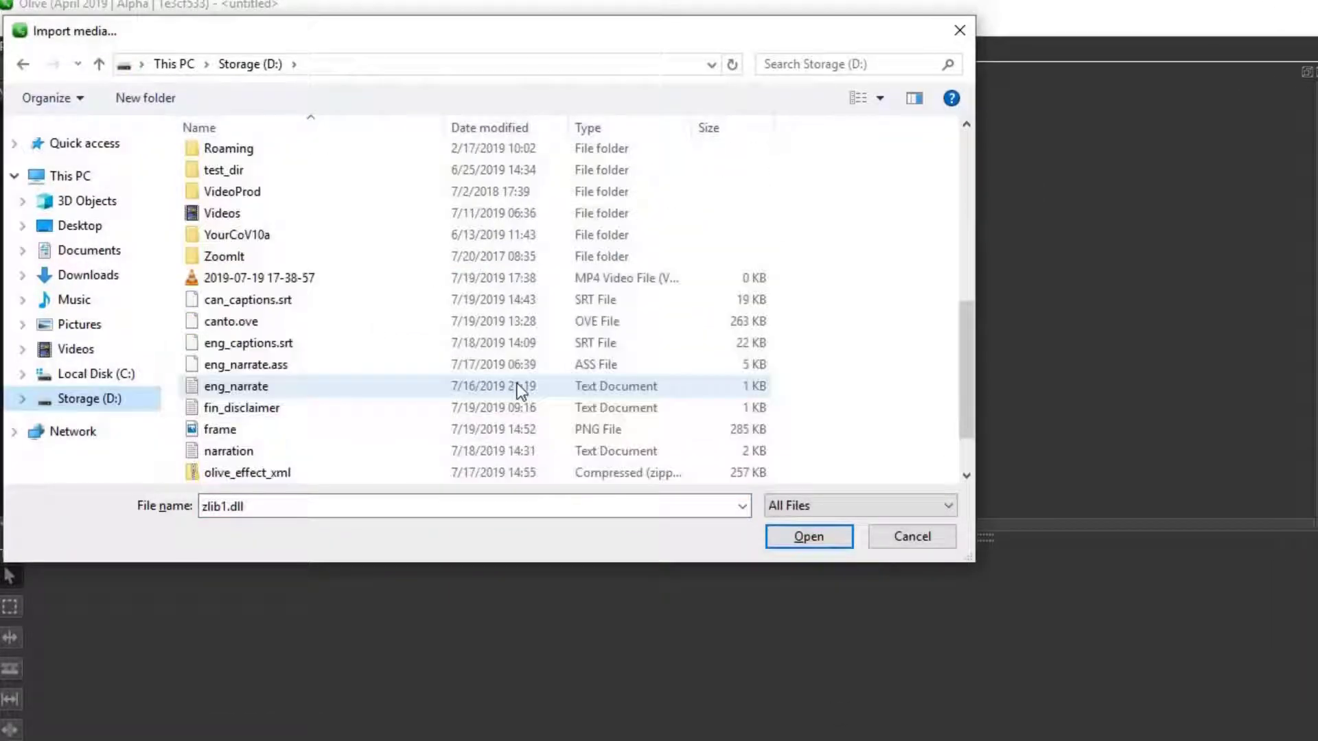
scroll(517, 391, "down", 1)
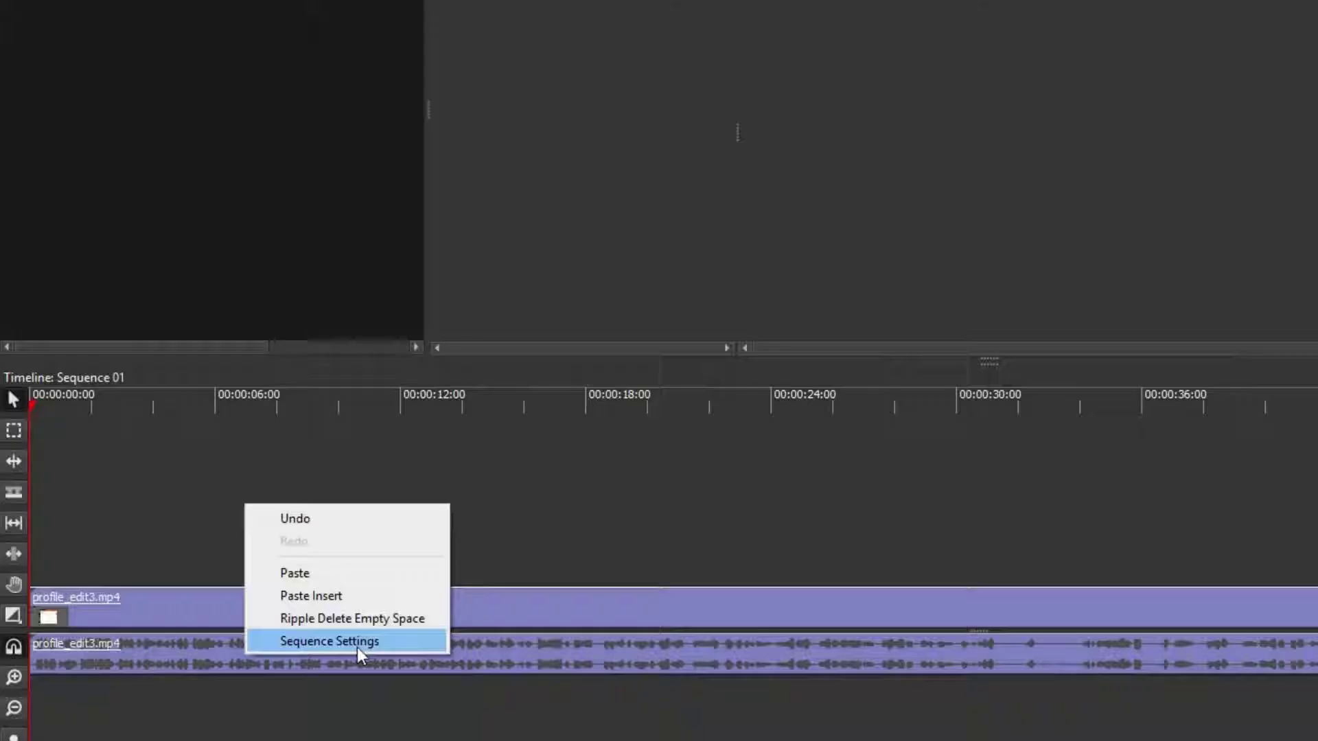
left_click(357, 646)
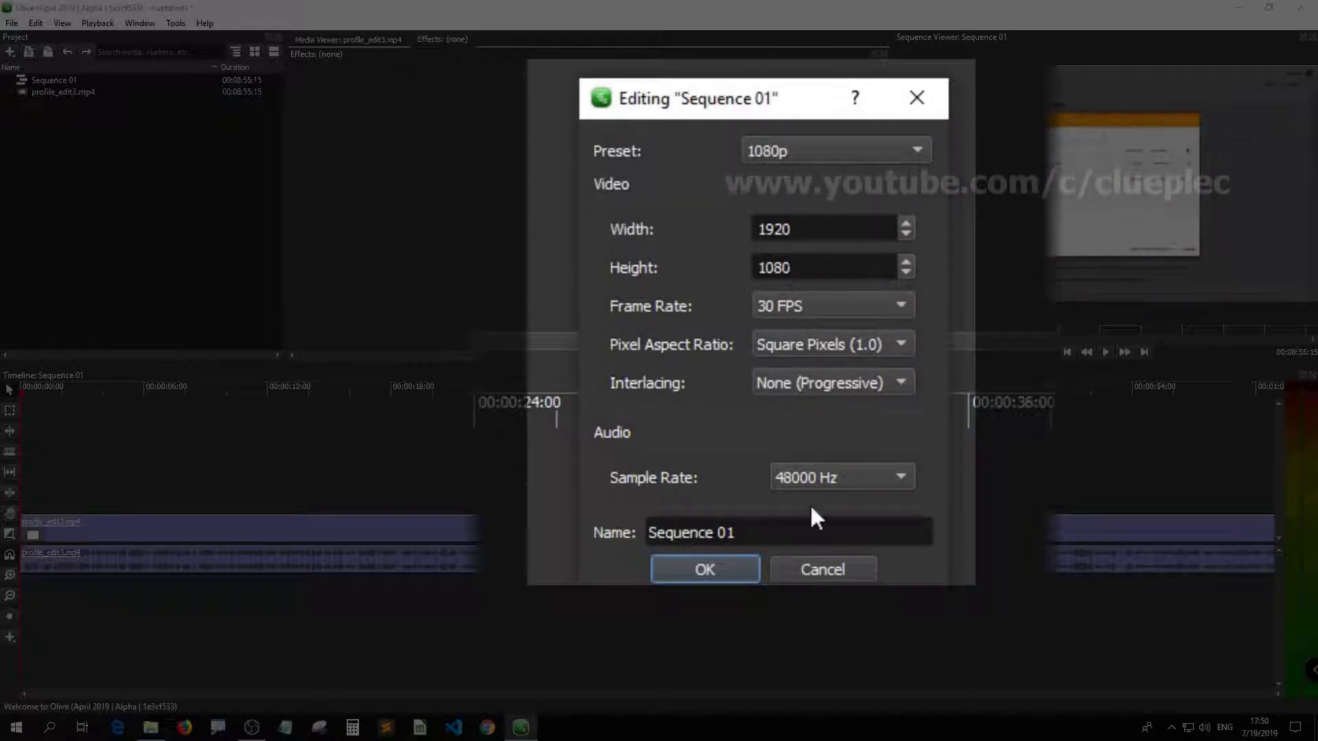
left_click(813, 571)
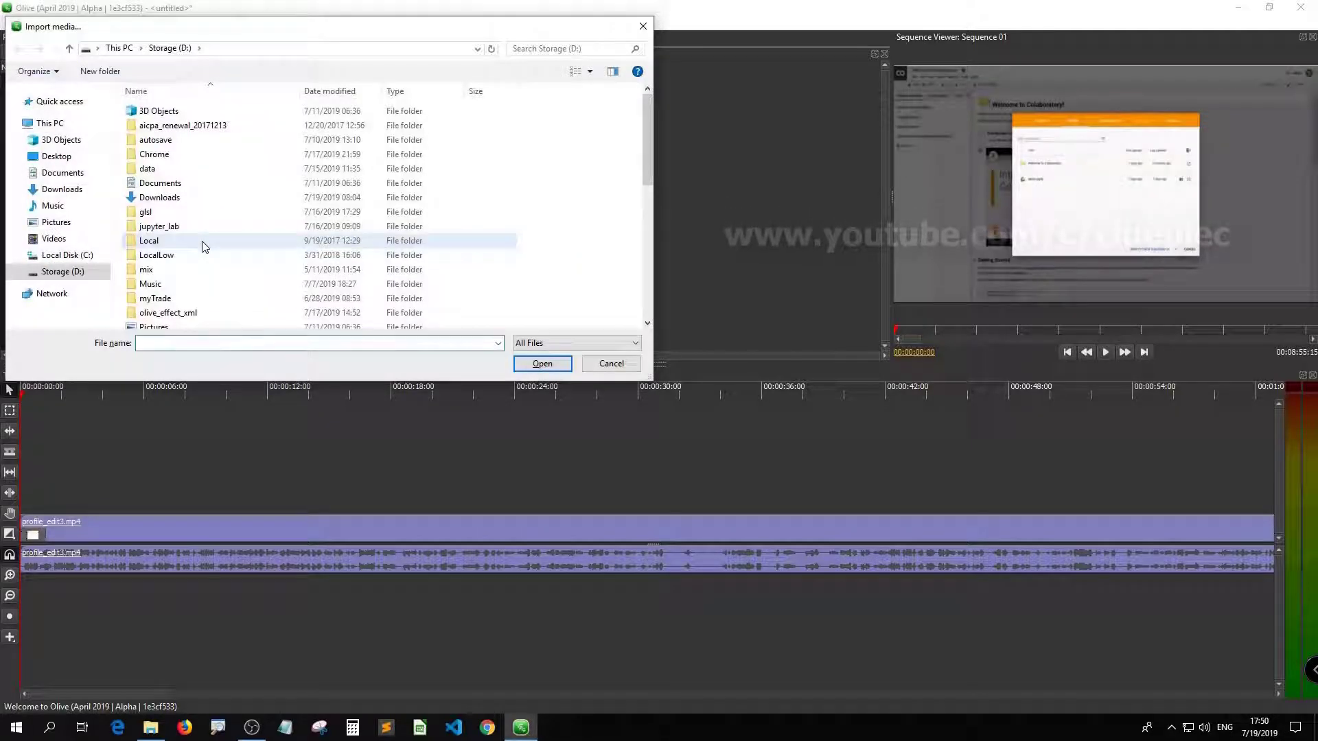
- Import testeffect.mp4 from Storage (D:) and place it on the track above profile_edit3.mp4, starting at about 00:00:21:25
key("End")
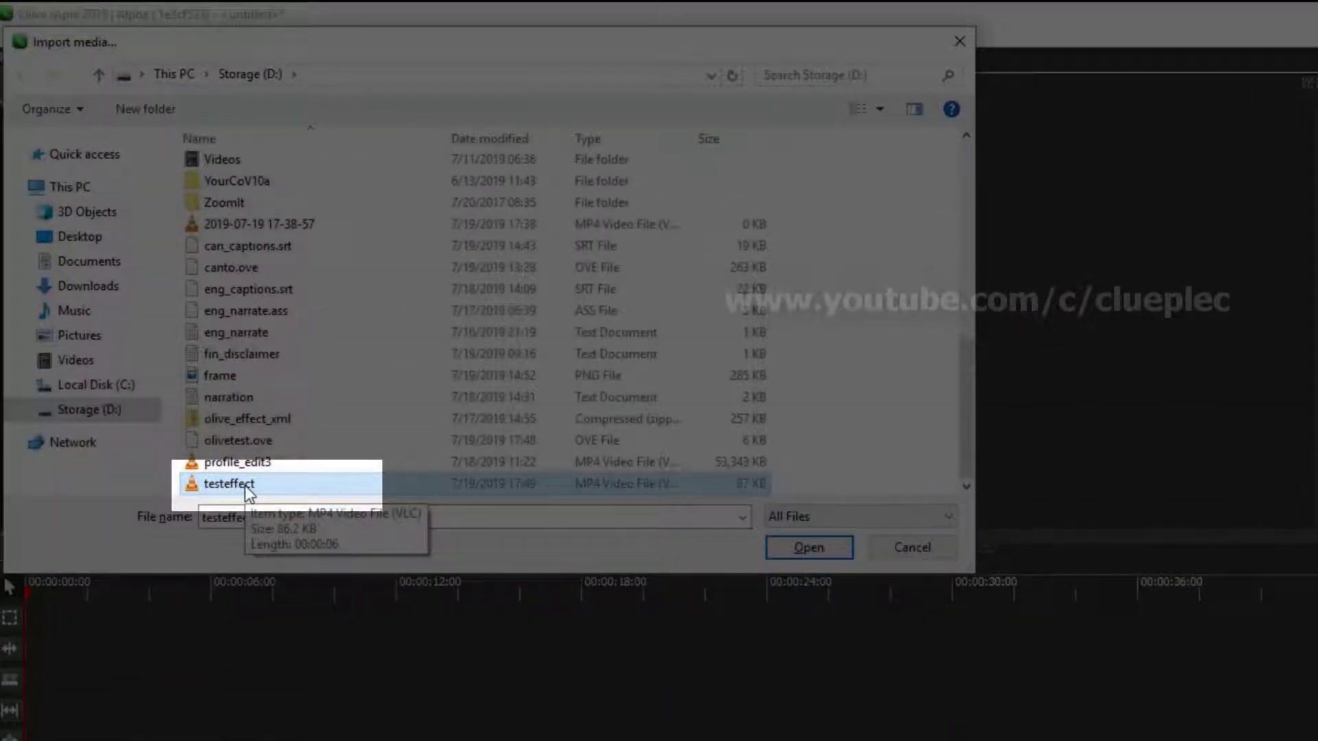
double_click(245, 486)
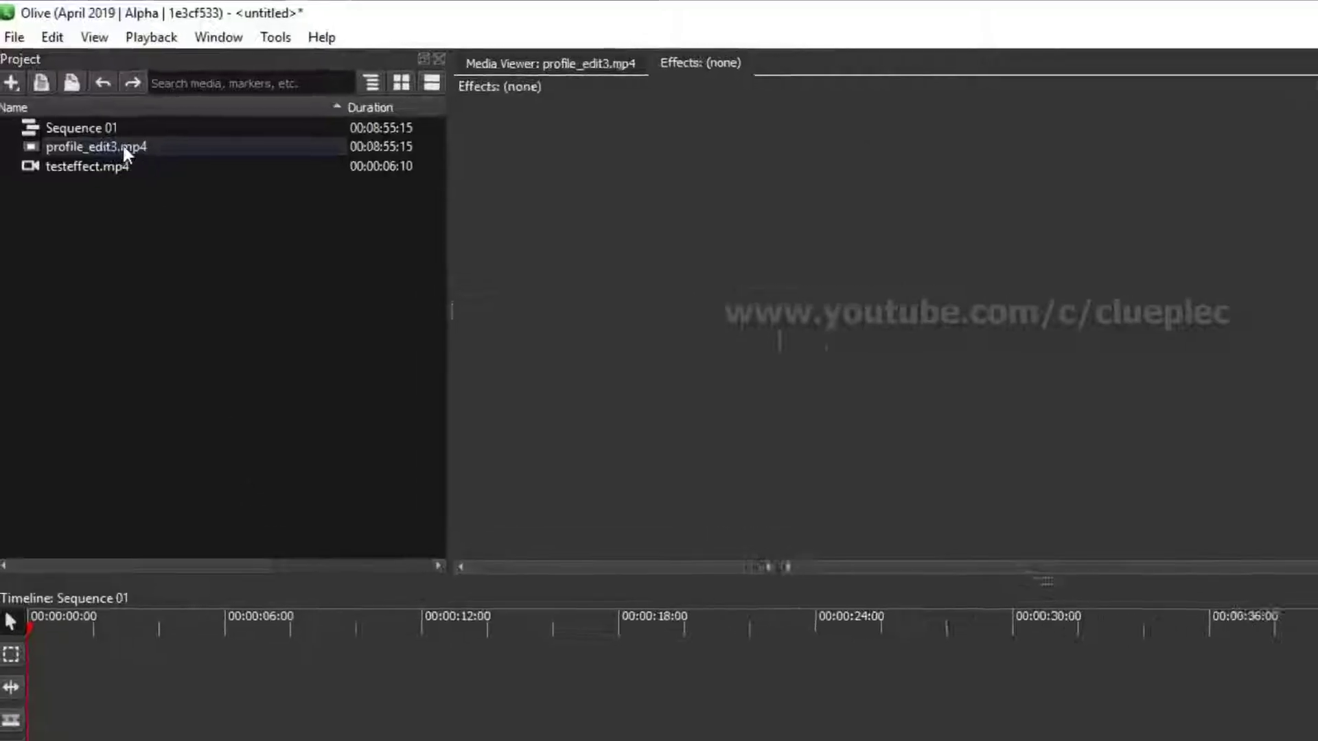
left_click(77, 159)
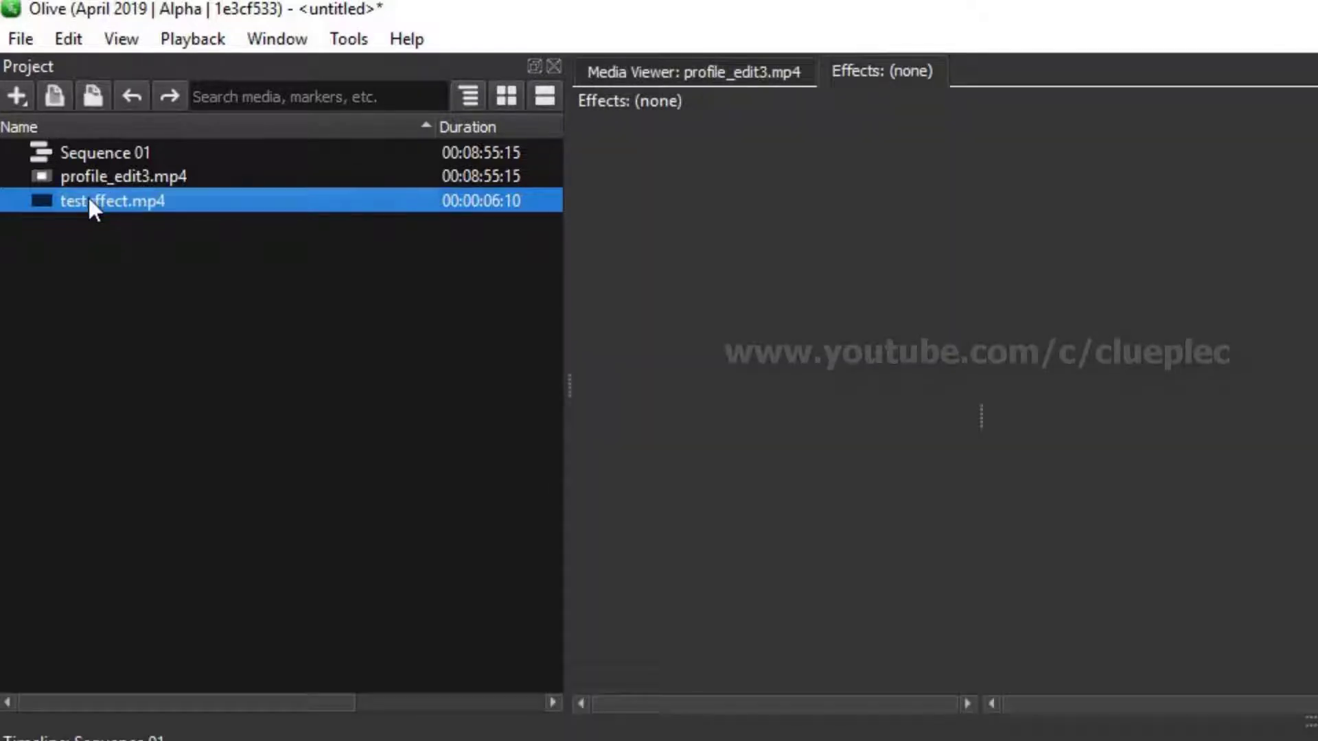
left_click_drag(89, 202, 505, 501)
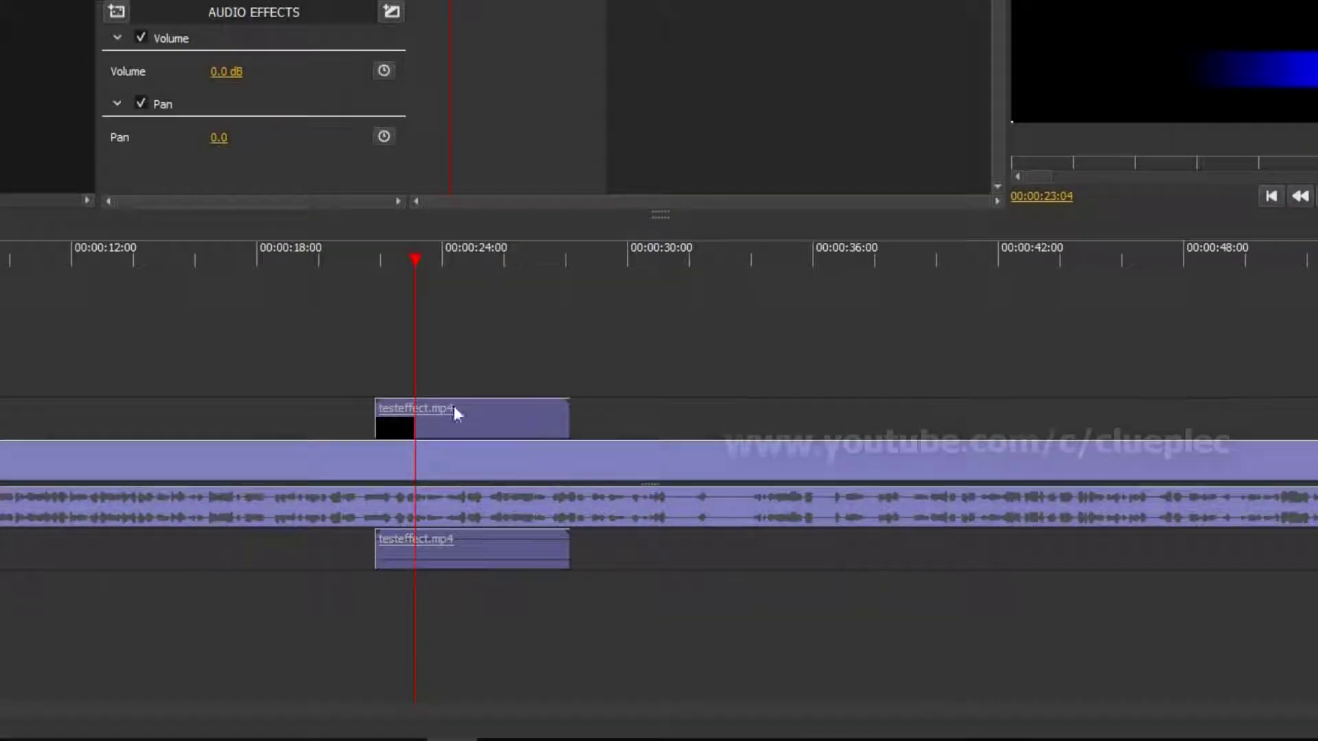
- Unlink the video and audio of the testeffect.mp4 clip and remove its audio part from the timeline
left_click(468, 365)
left_click(464, 410)
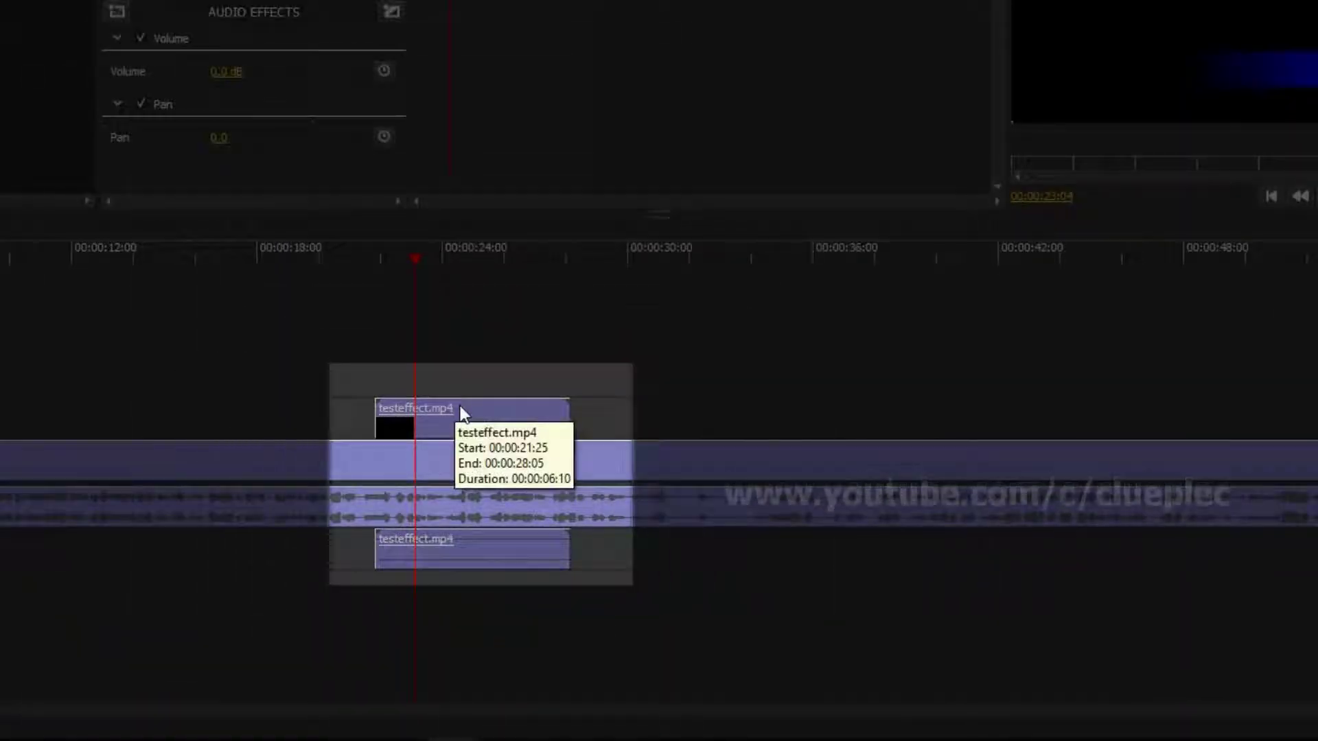
right_click(460, 407)
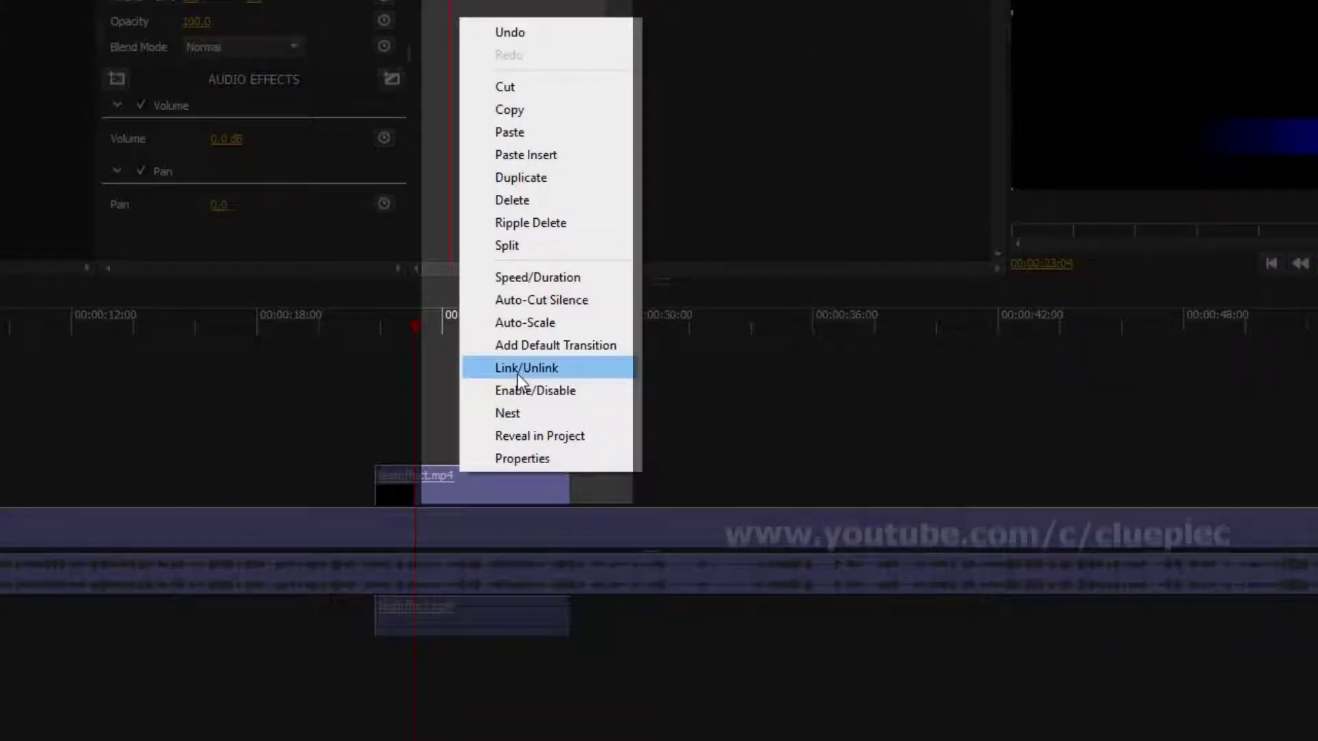
left_click(517, 374)
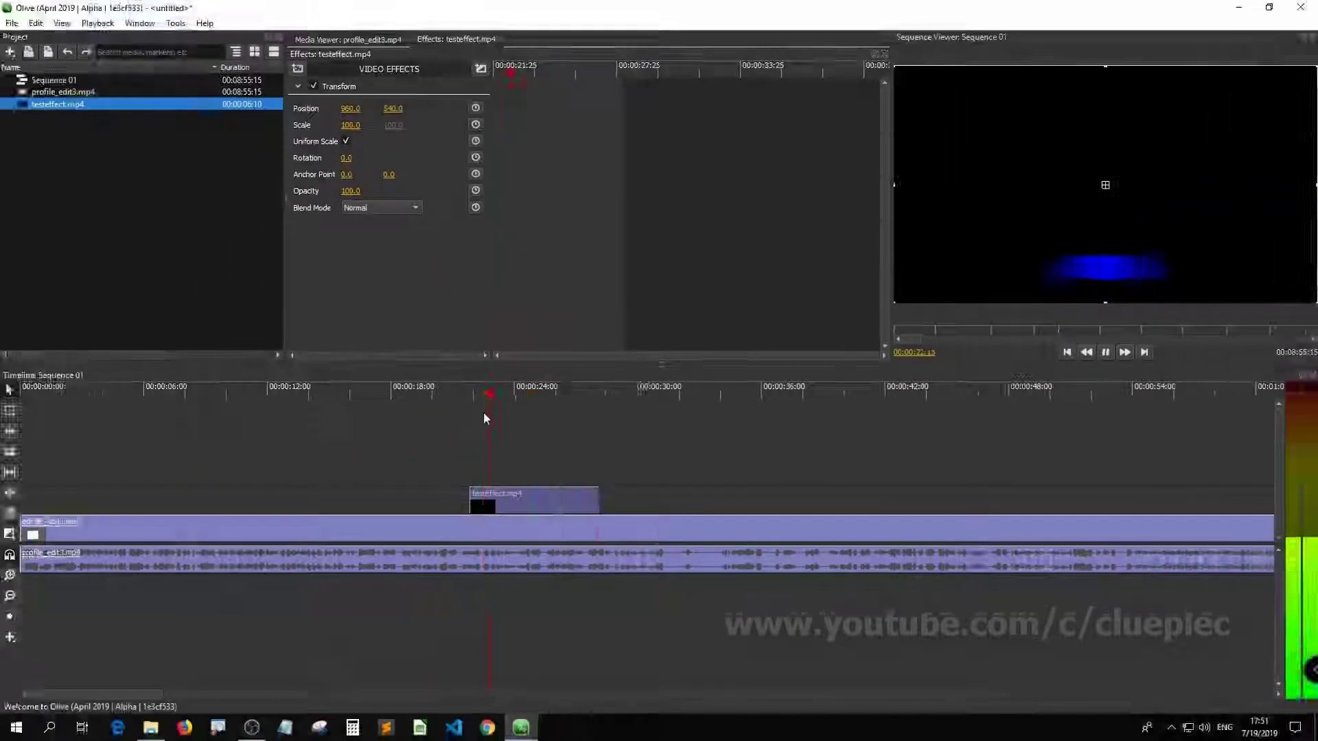
- Stop playback and add the Chroma Key video effect to the testeffect.mp4 clip
key("space")
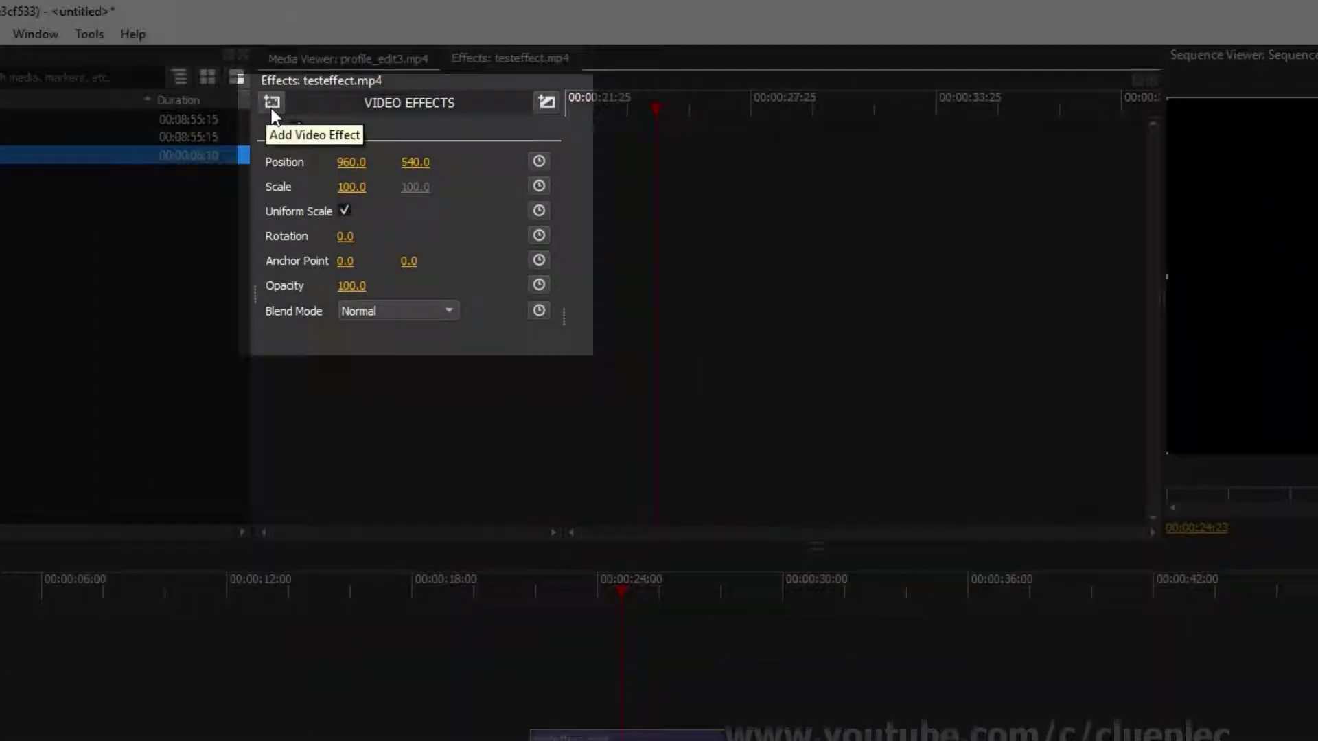
left_click(271, 108)
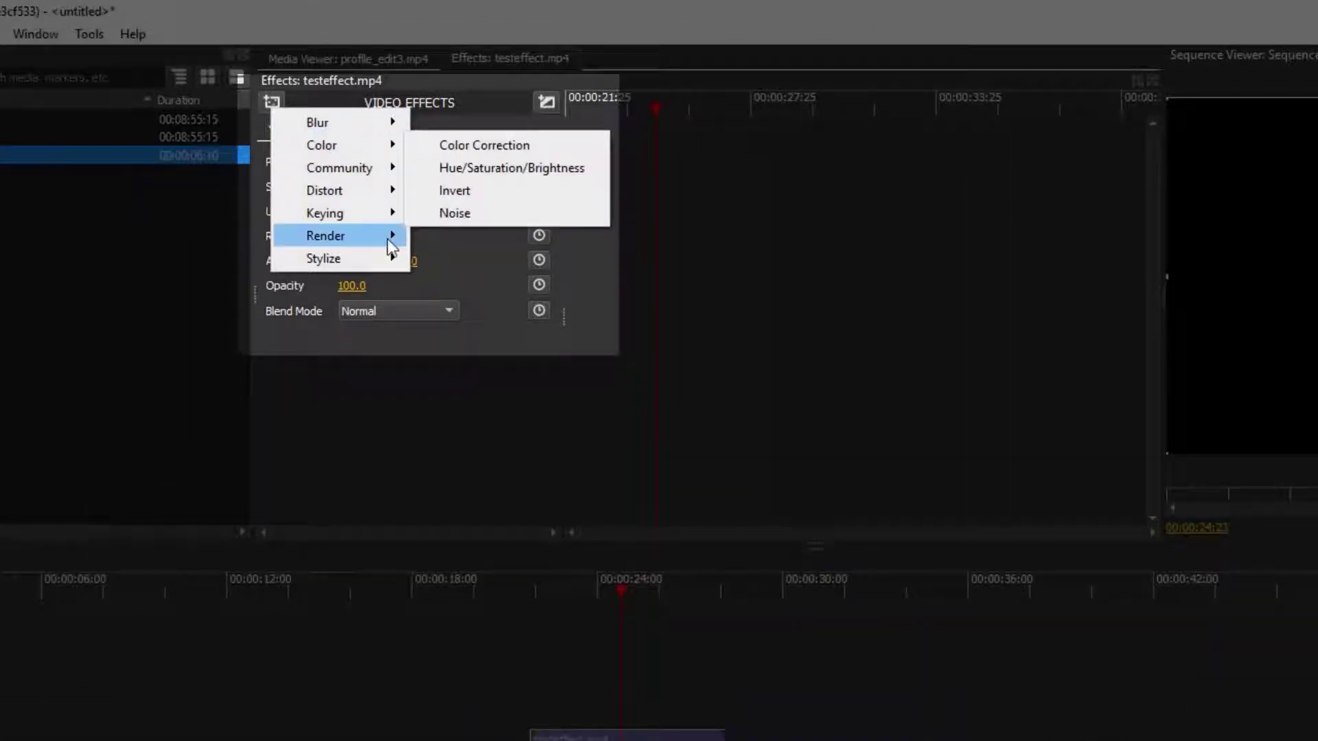
mouse_move(378, 223)
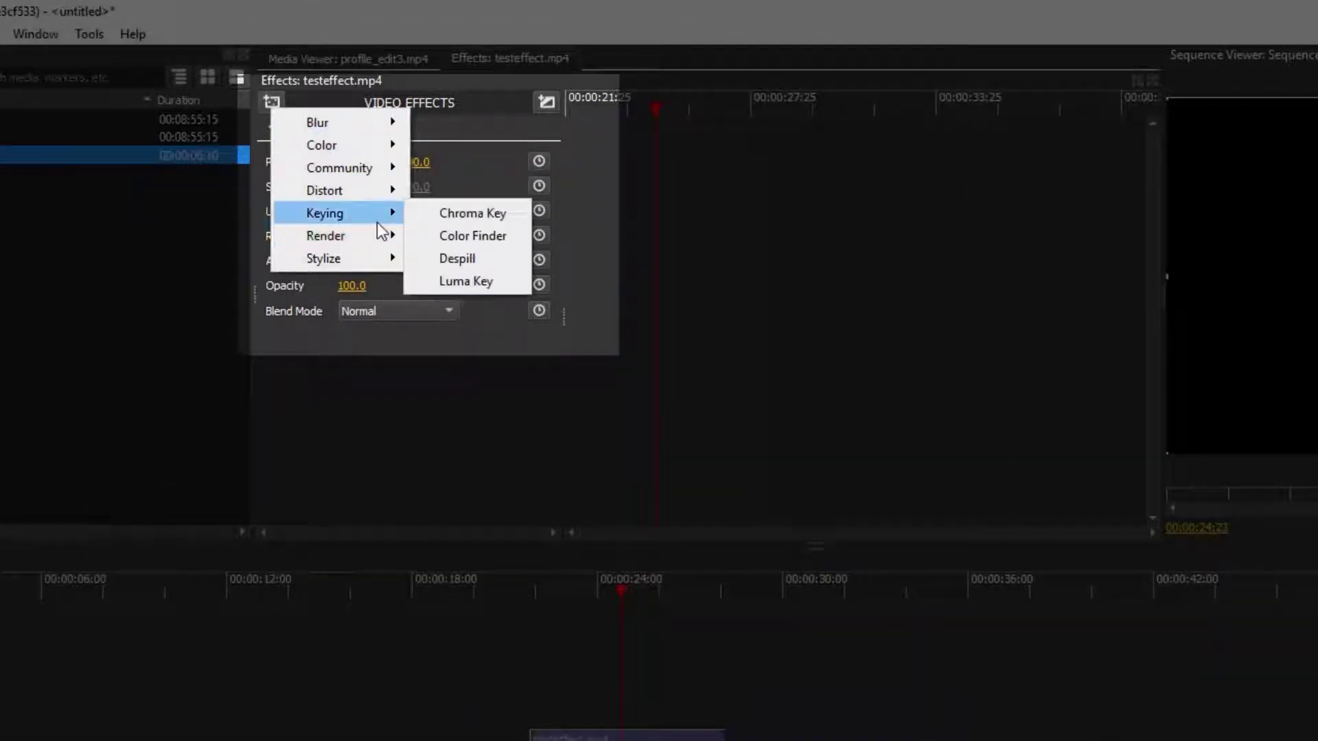
left_click(462, 221)
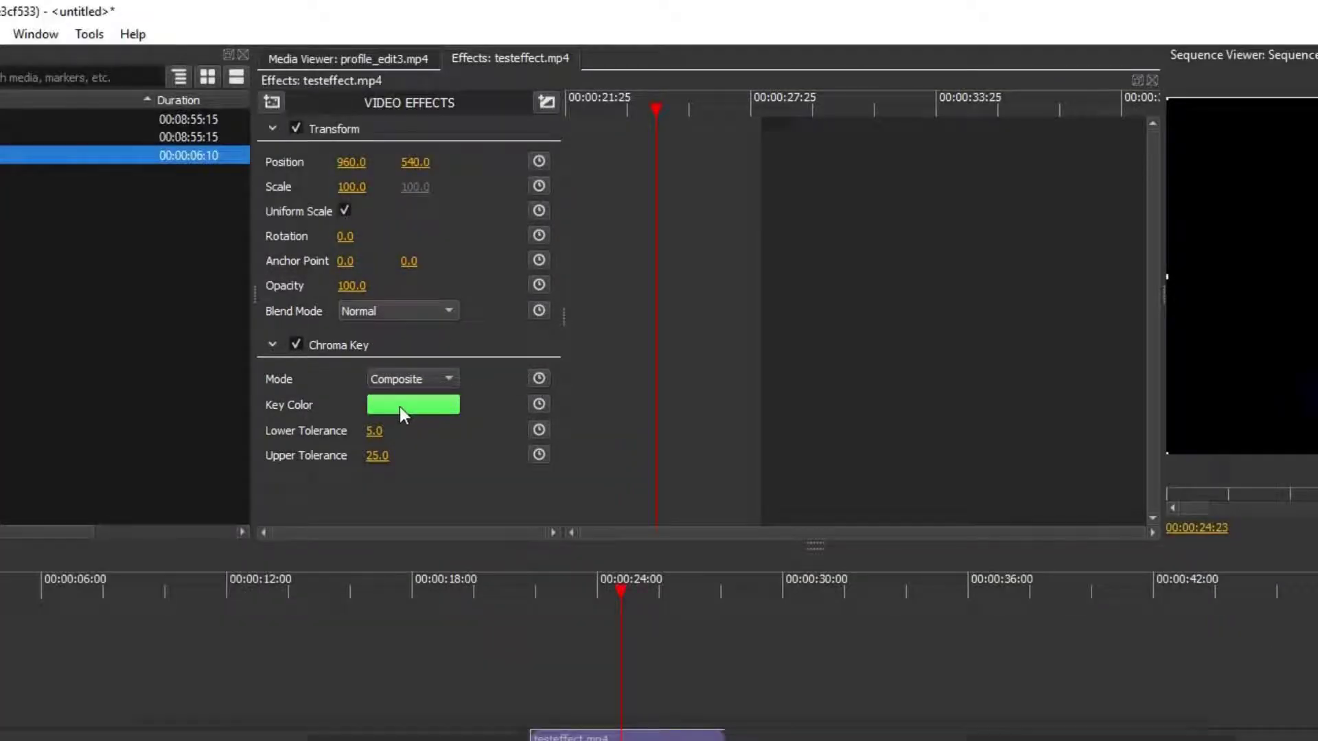
- Set the Chroma Key's key color to black (#000000) and preview the keyed overlay on the video
left_click(399, 408)
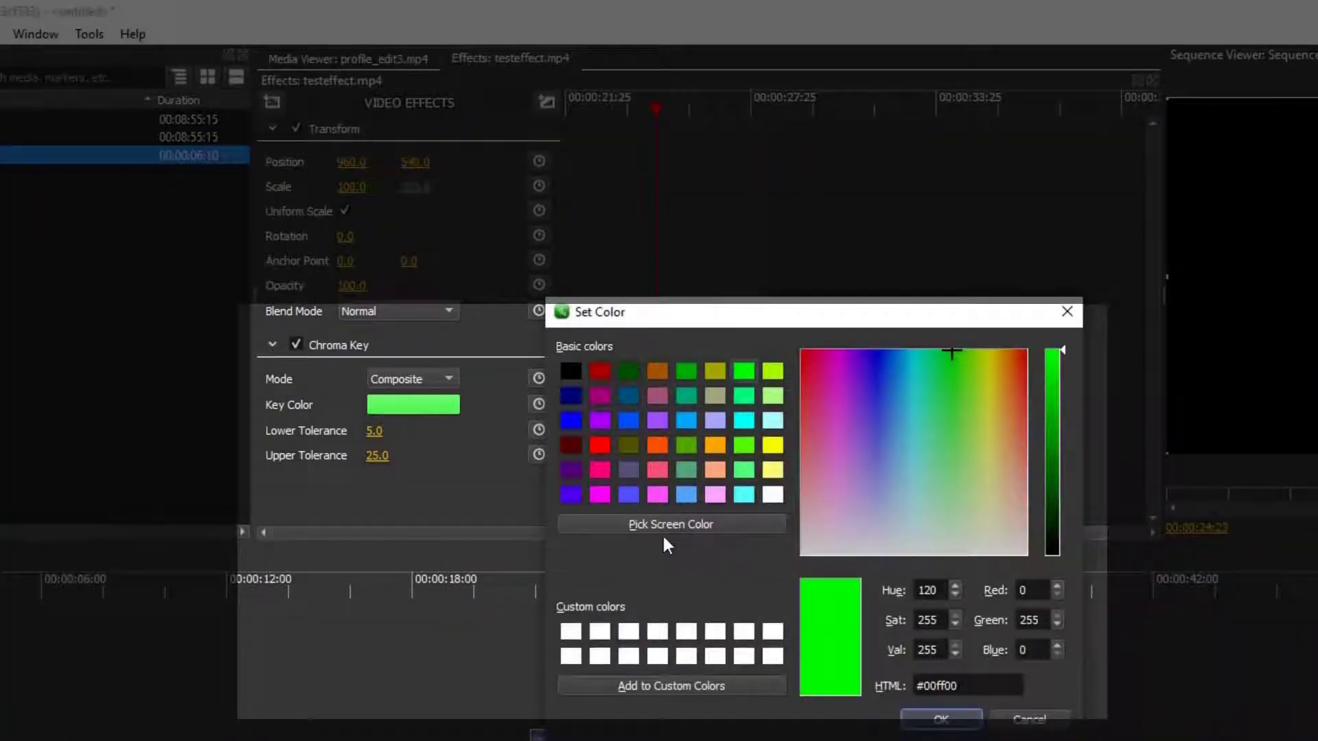
left_click(673, 525)
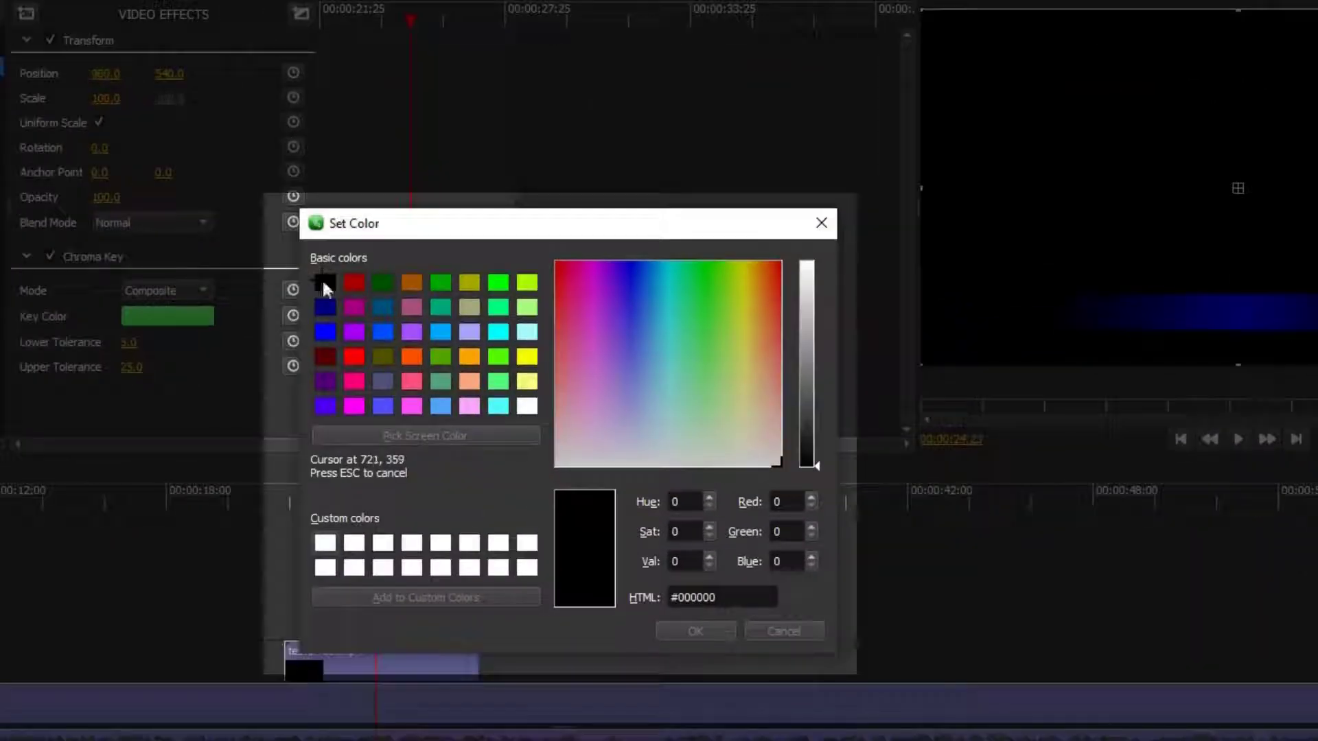
left_click(326, 289)
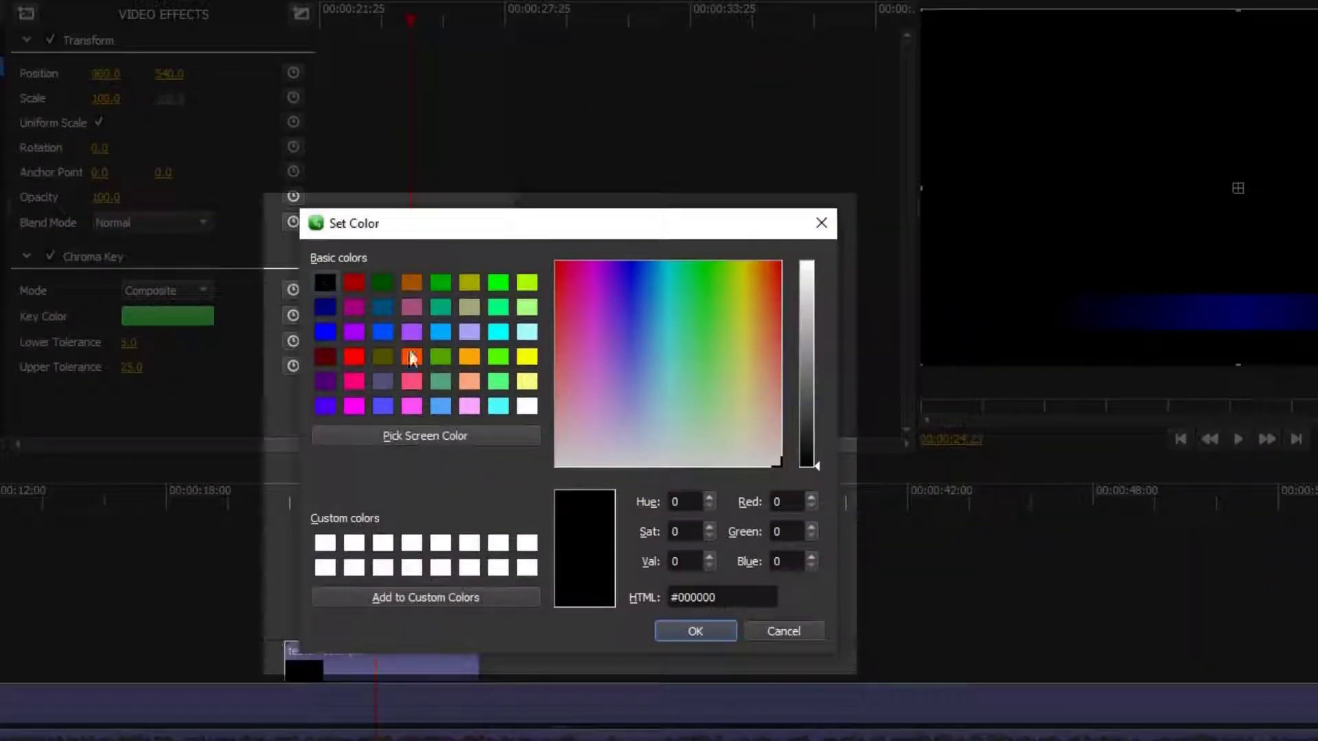
left_click(690, 629)
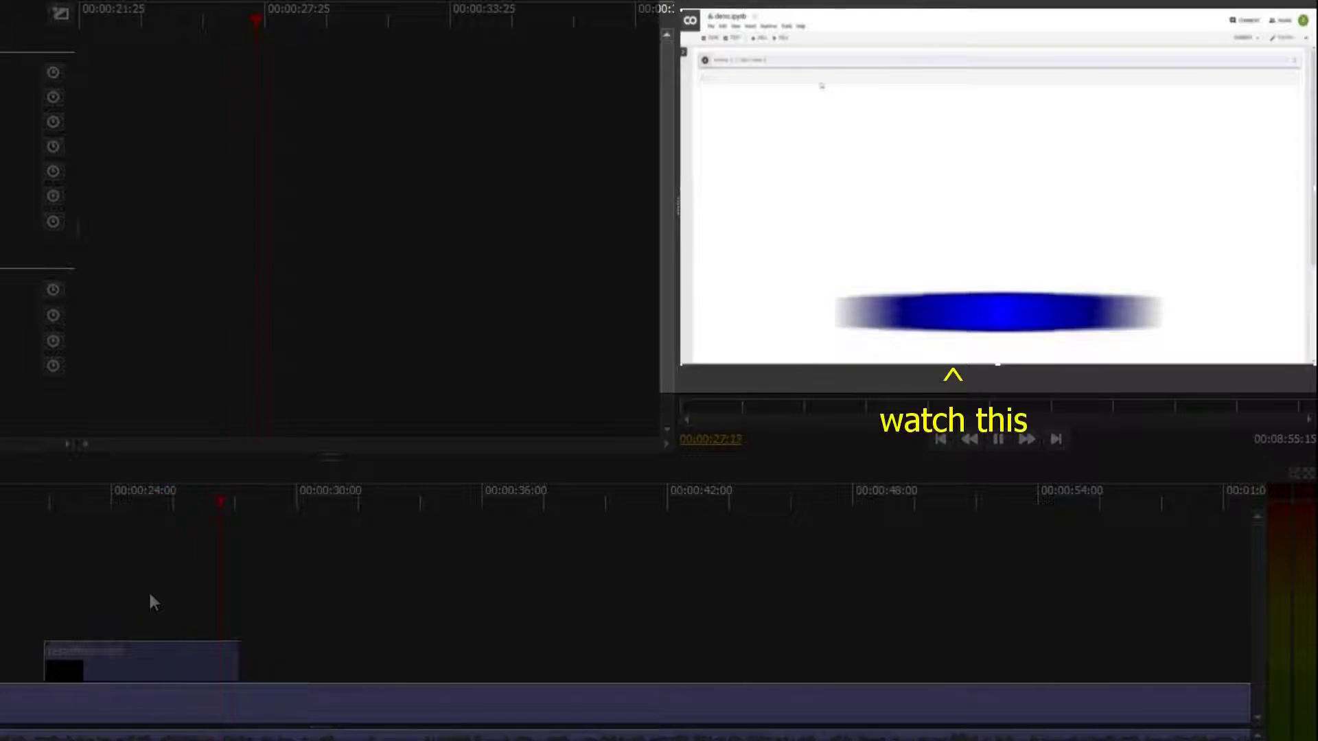
key("space")
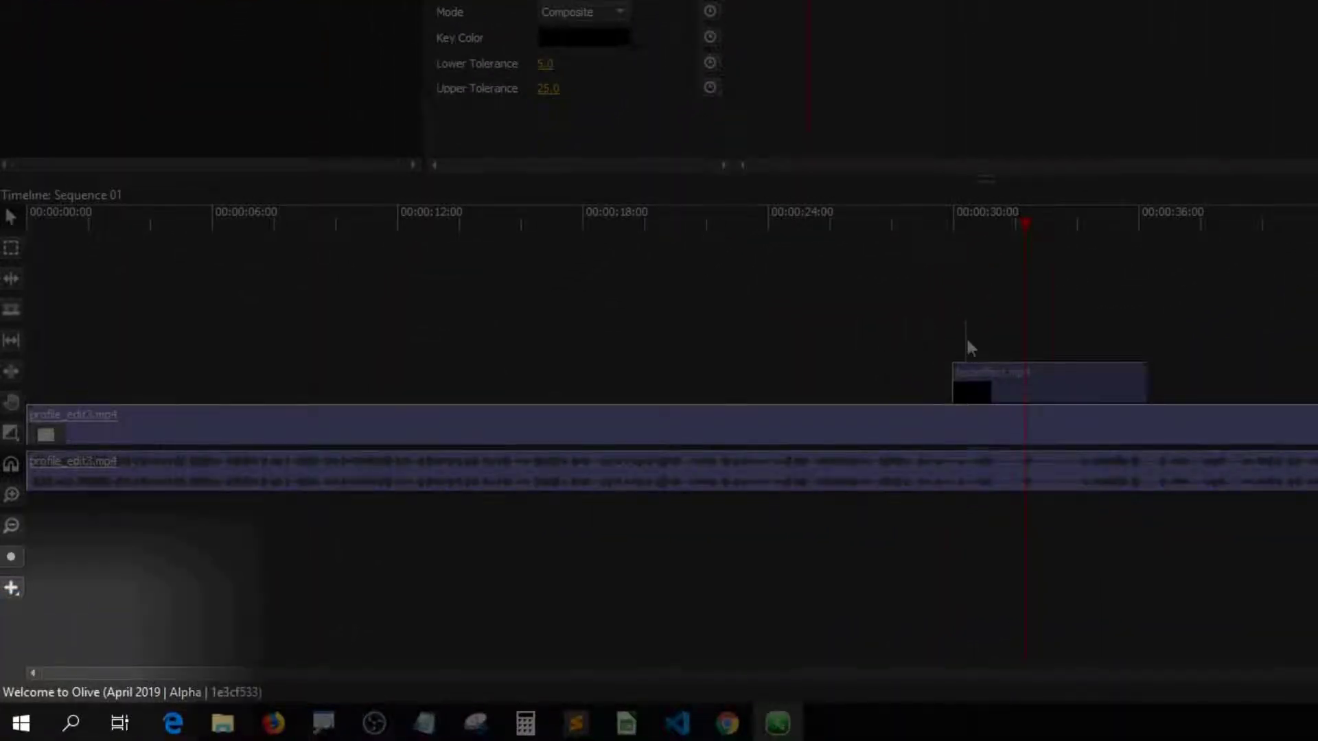
- Add a title clip on the track above testeffect.mp4, starting at about 00:00:30:13, and color its sample text yellow (#ffff00)
left_click_drag(966, 341, 1107, 333)
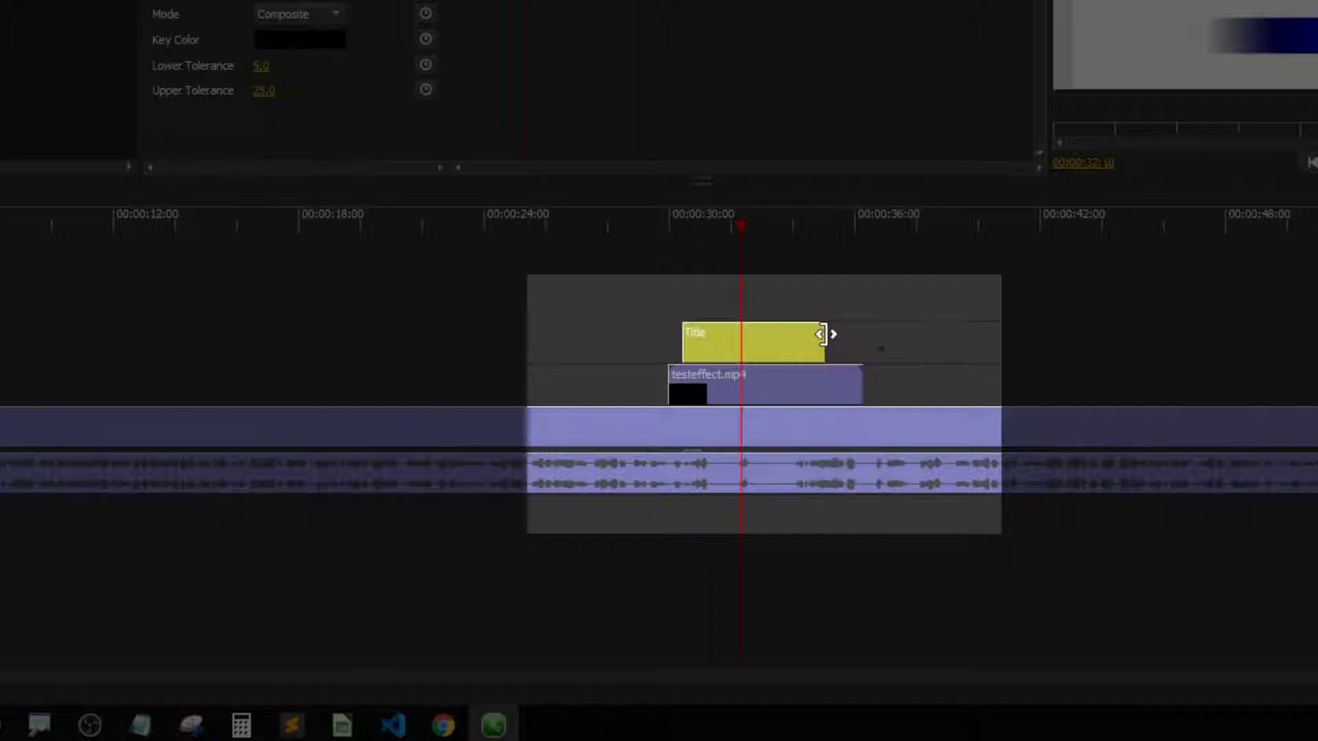
left_click(776, 339)
left_click(289, 320)
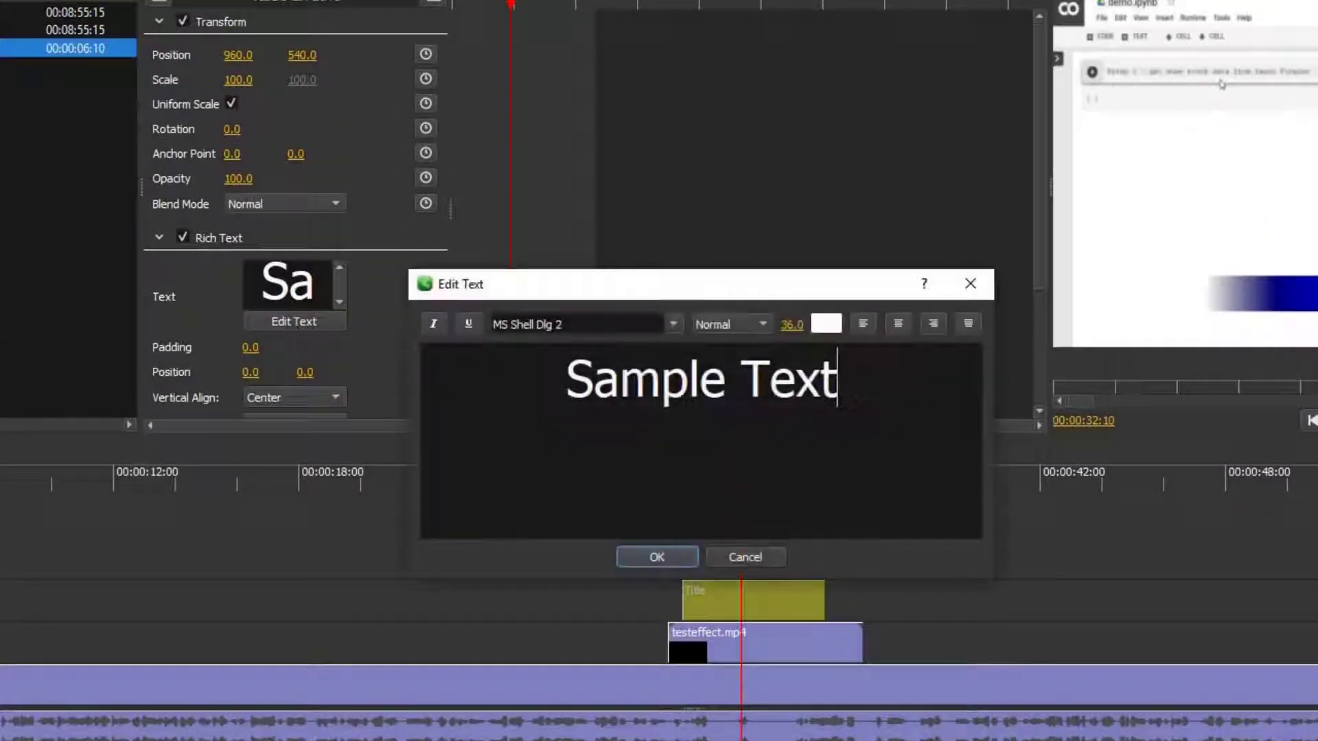
key("ctrl+a")
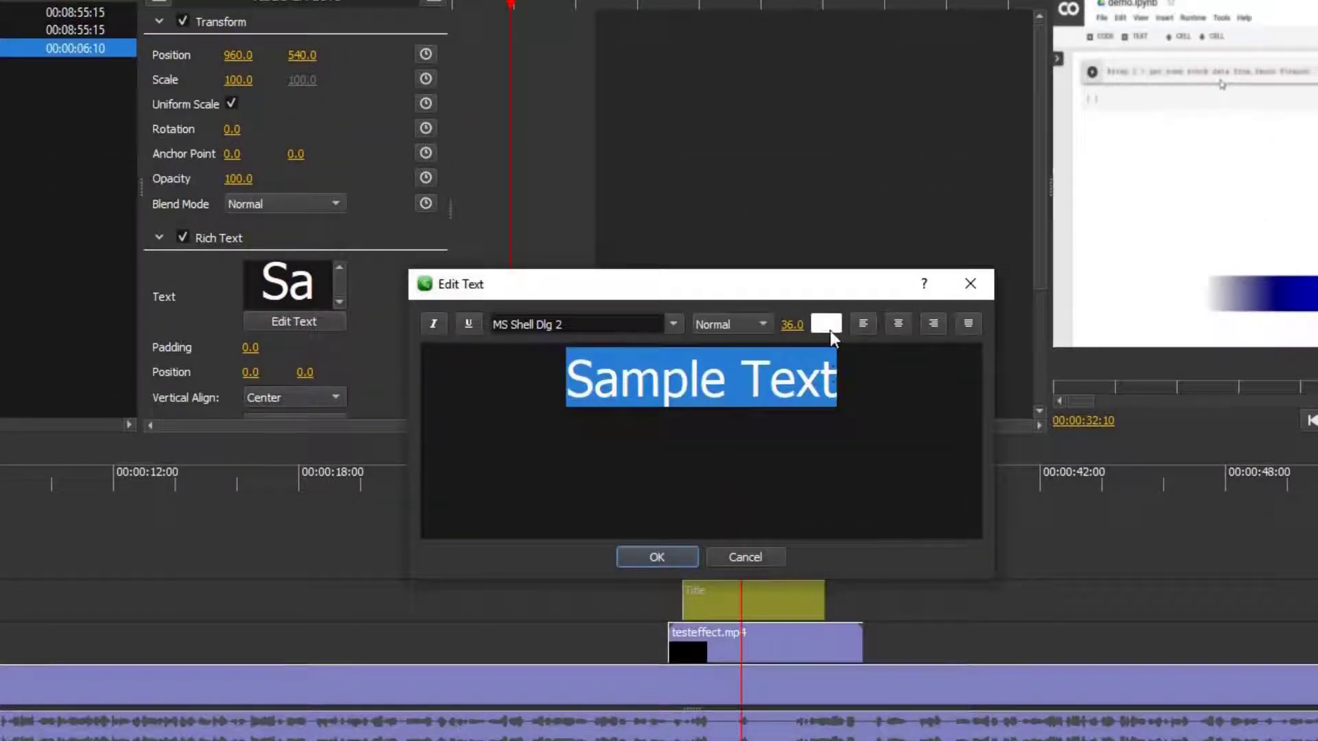
left_click(827, 326)
left_click(661, 338)
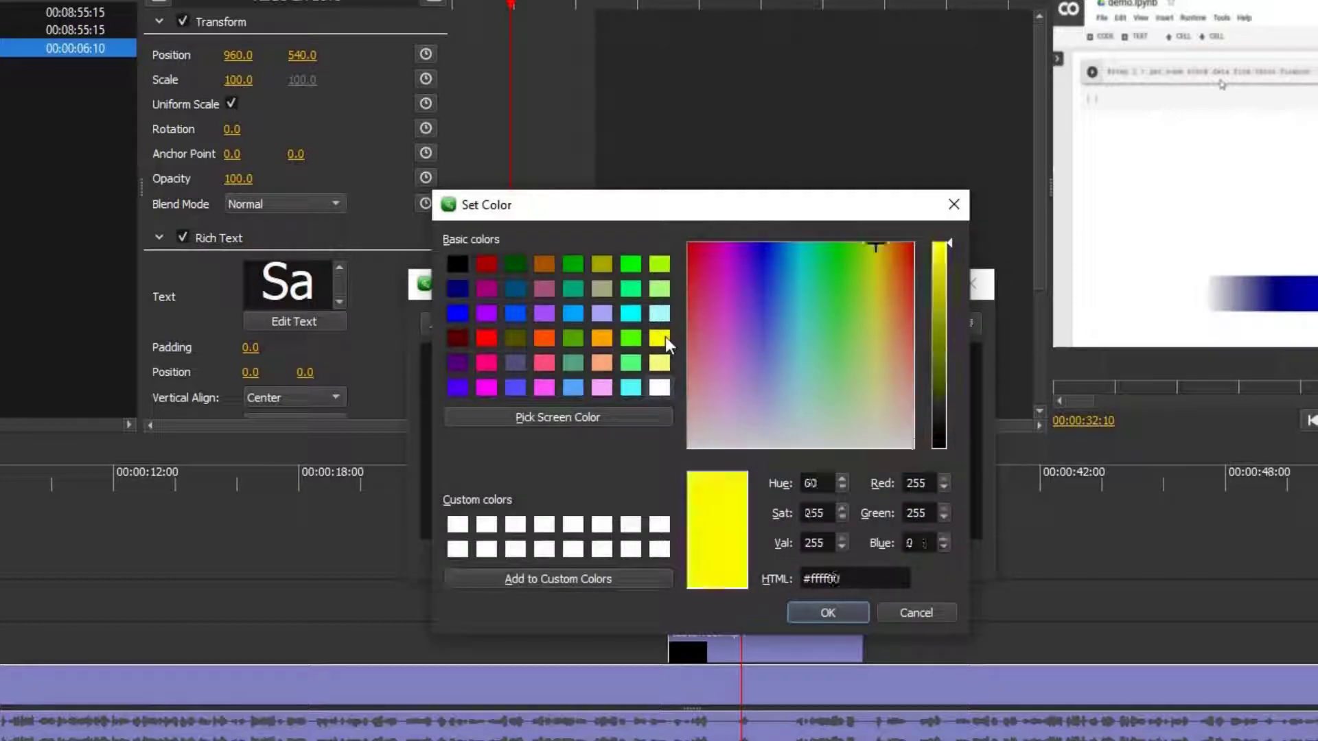
left_click(851, 617)
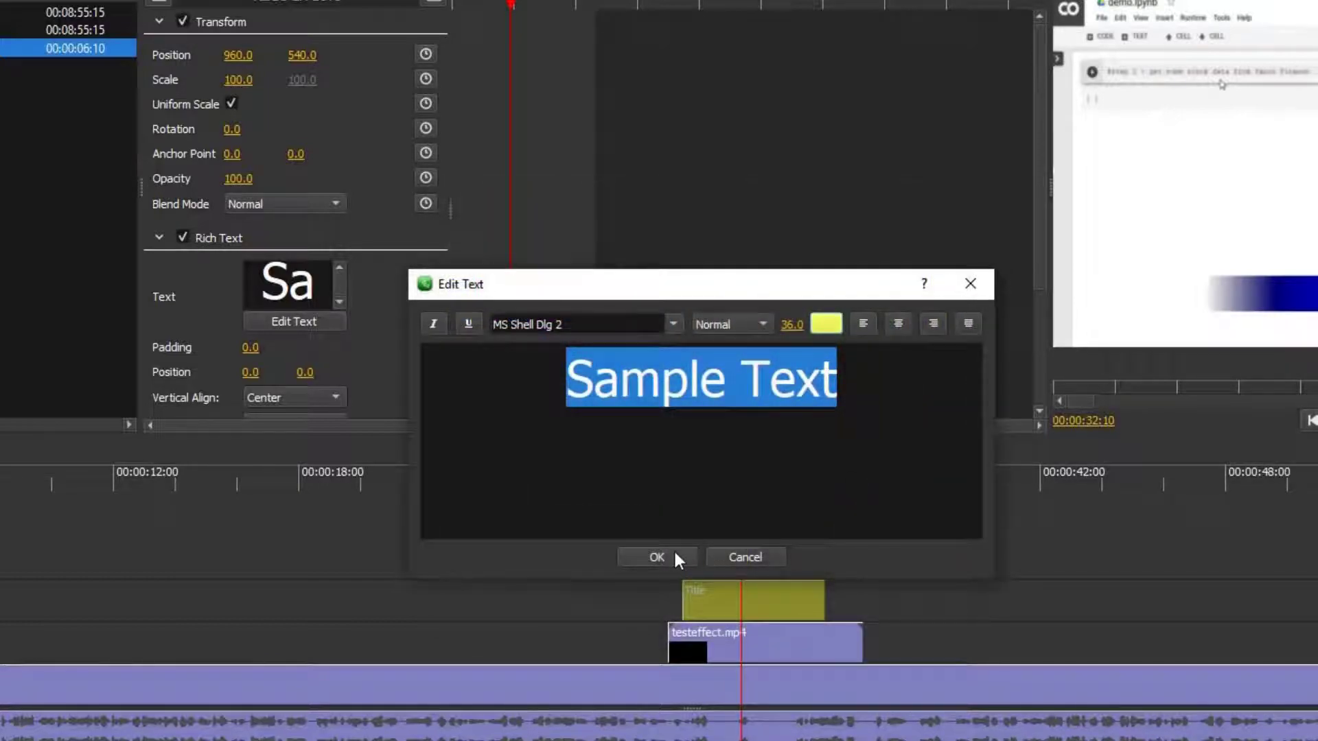
left_click(673, 555)
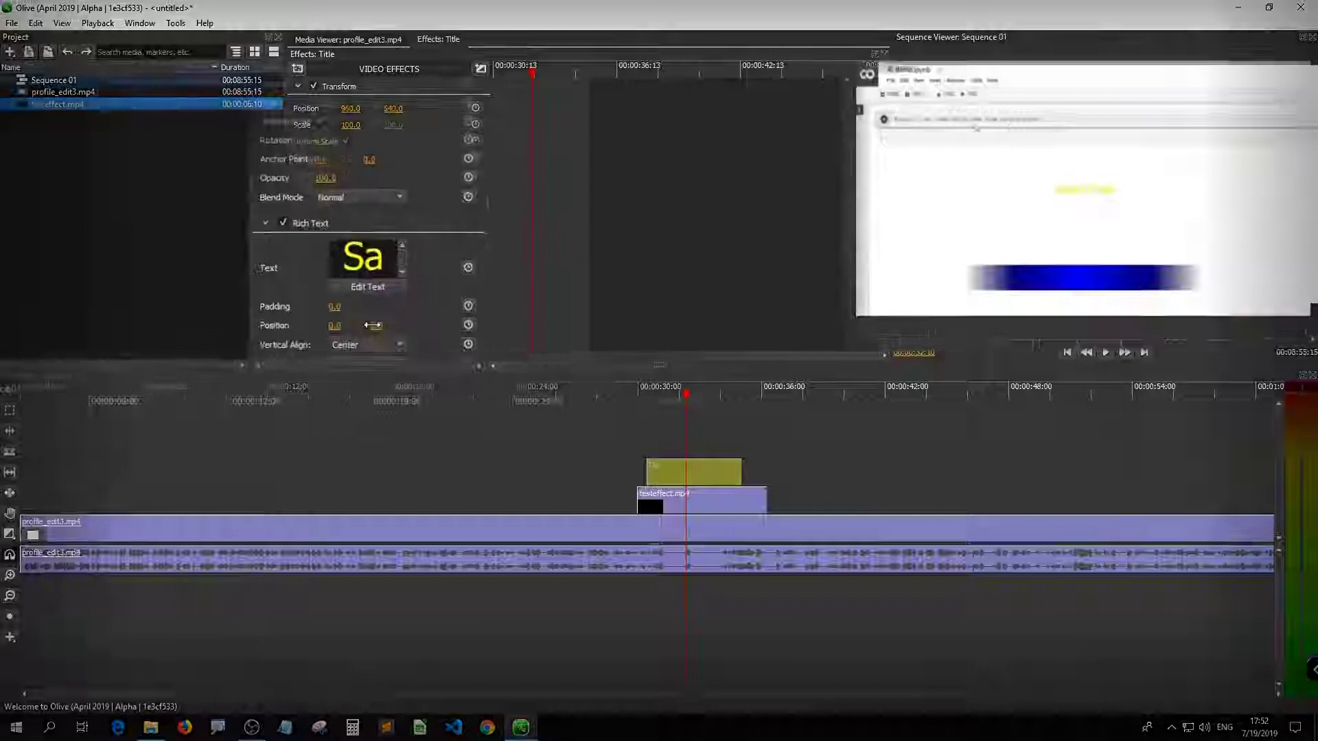
- Set the Rich Text vertical position to 368.0 so the title sits on the blue bar, and open the Rich Text effect's options
left_click_drag(392, 320, 586, 320)
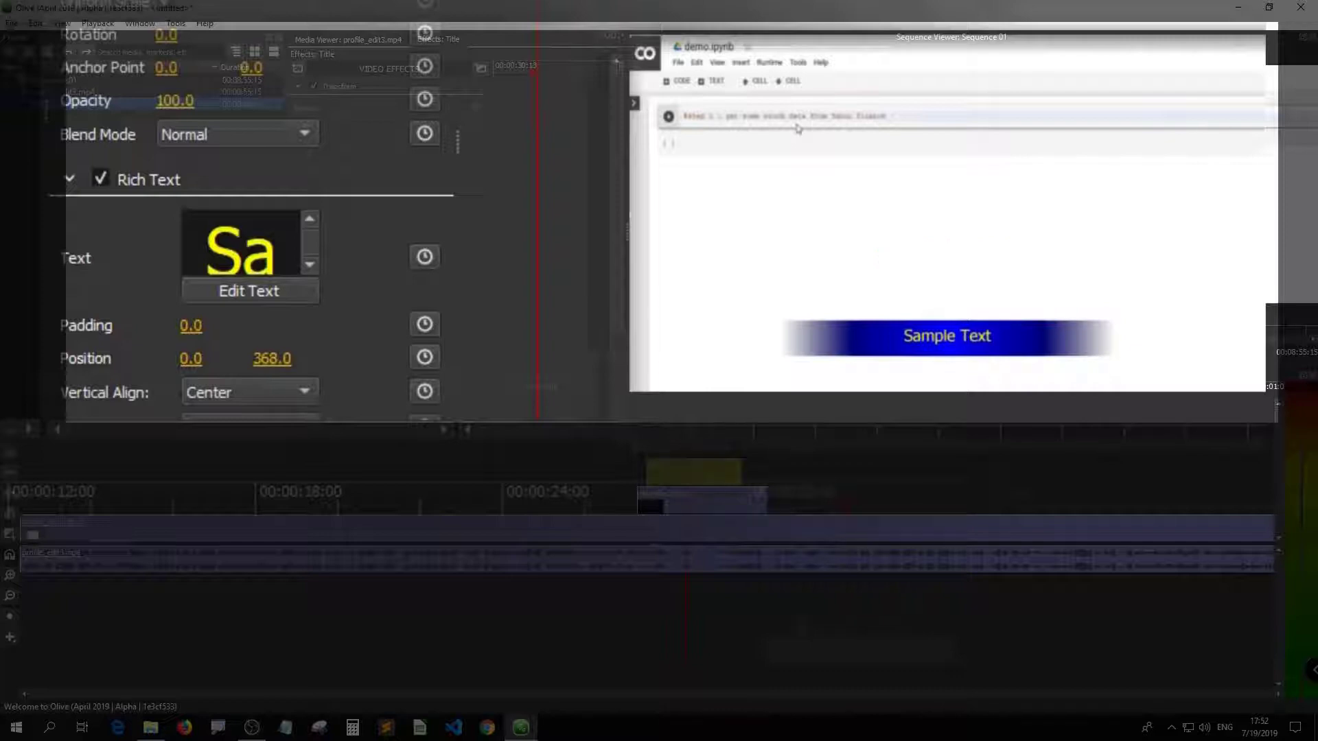
right_click(164, 183)
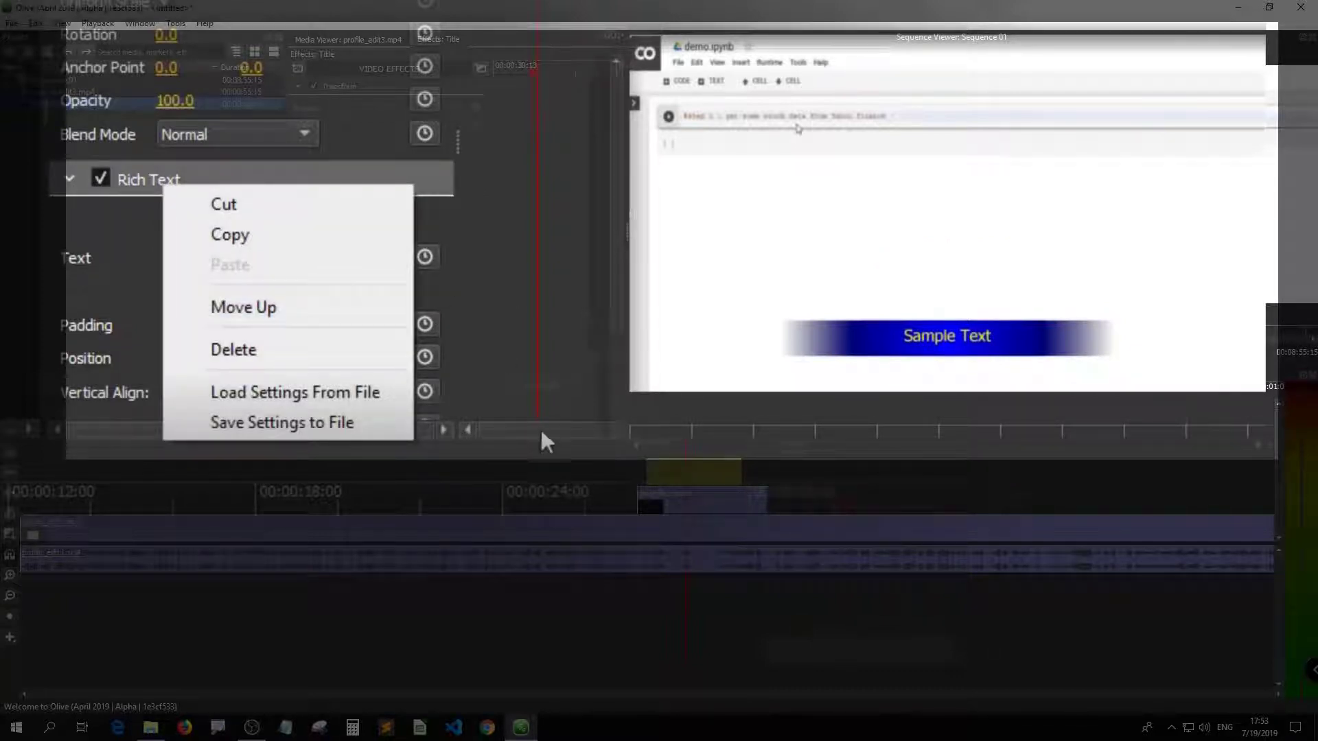